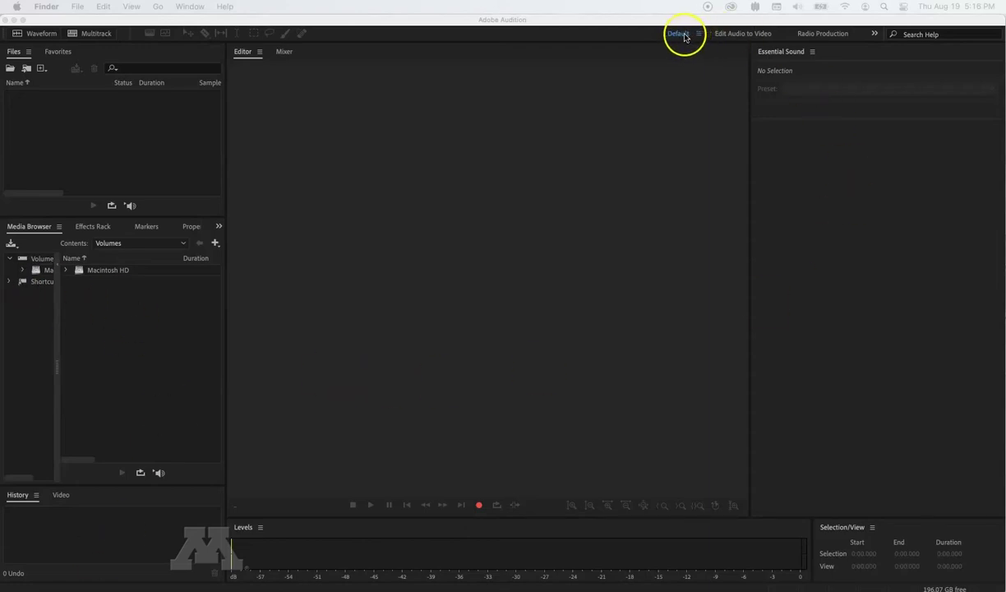
Switch to the Simple Editing workspace and open all six WAV files from the audio assignment 1 folder
click(875, 35)
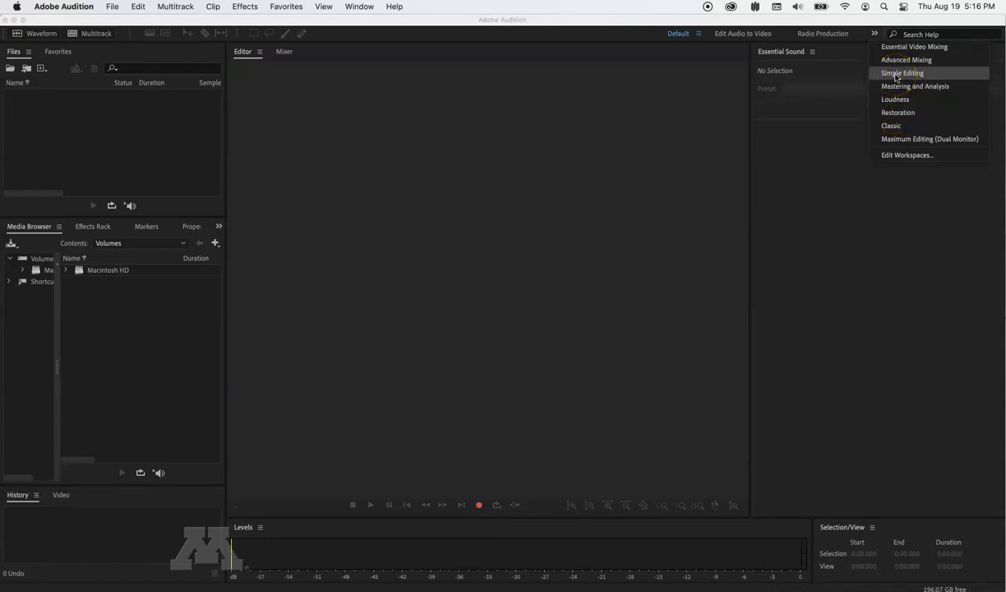
click(896, 73)
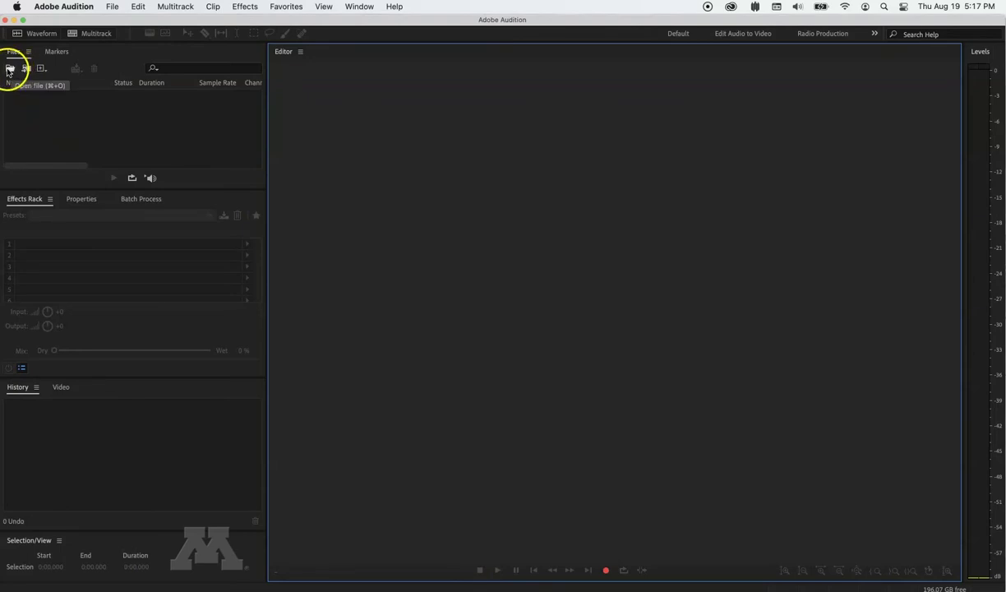
click(10, 69)
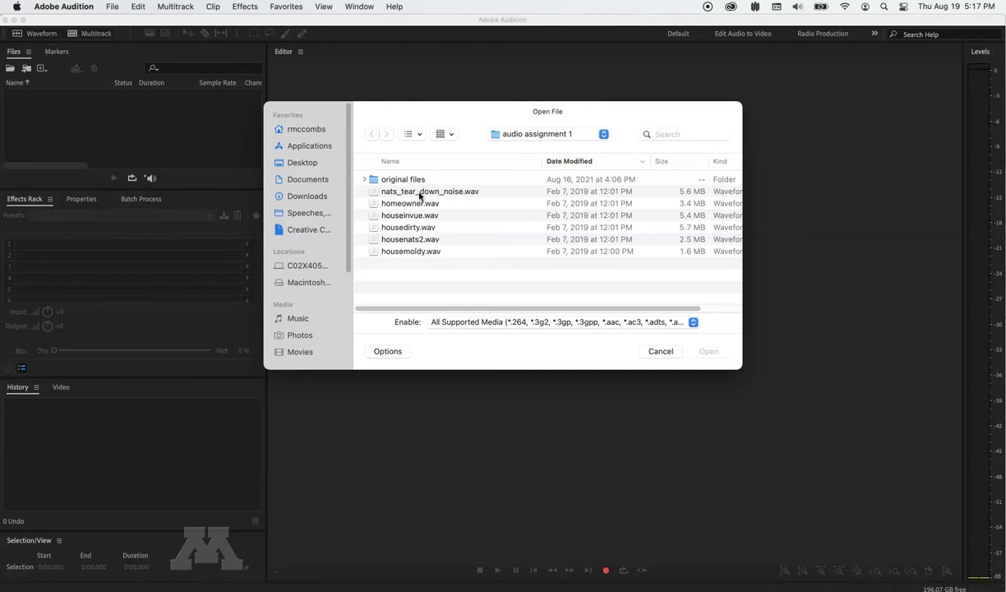
click(366, 180)
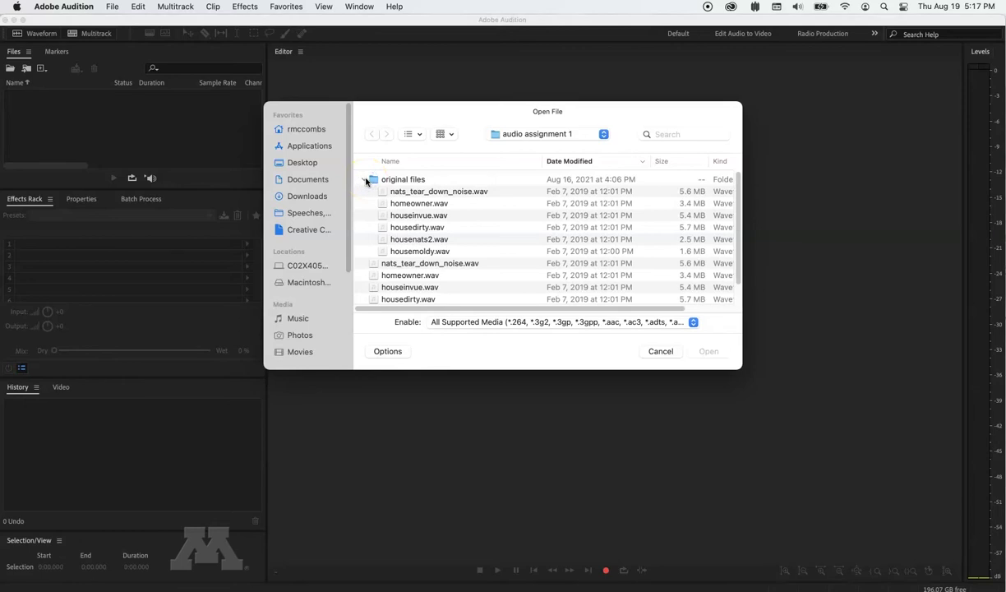
click(366, 180)
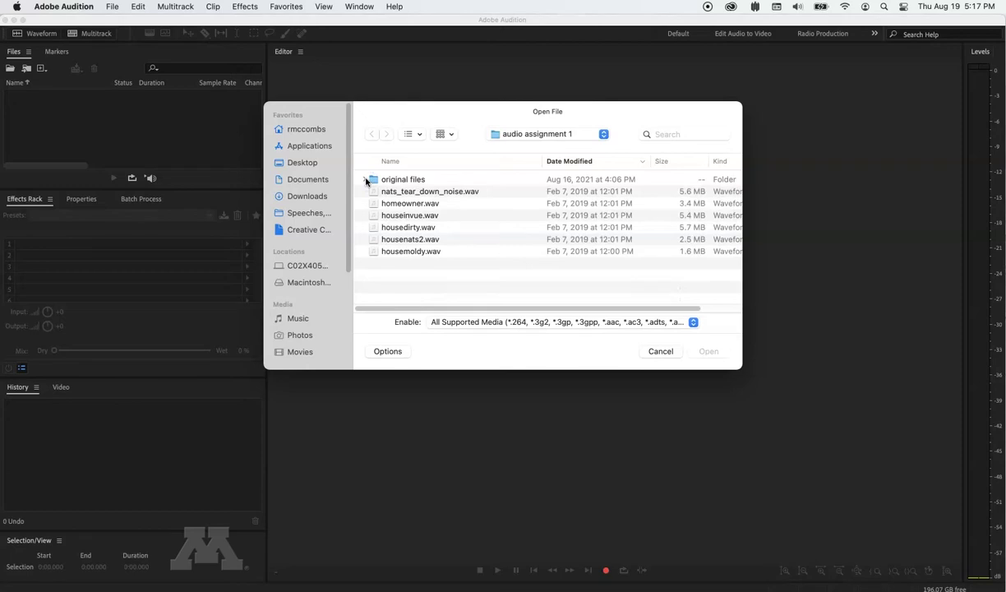
click(376, 192)
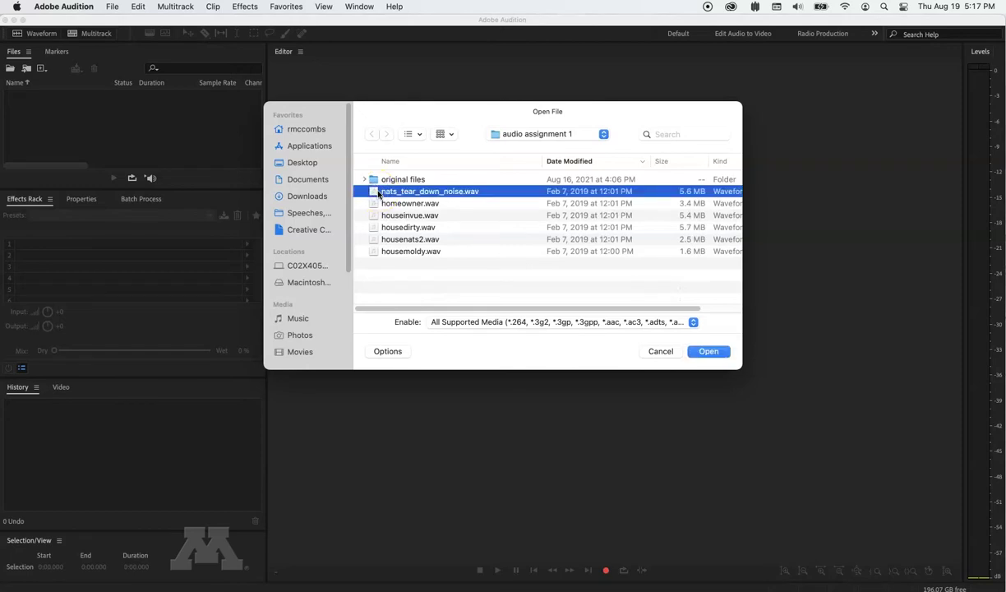
shift+click(400, 251)
click(715, 354)
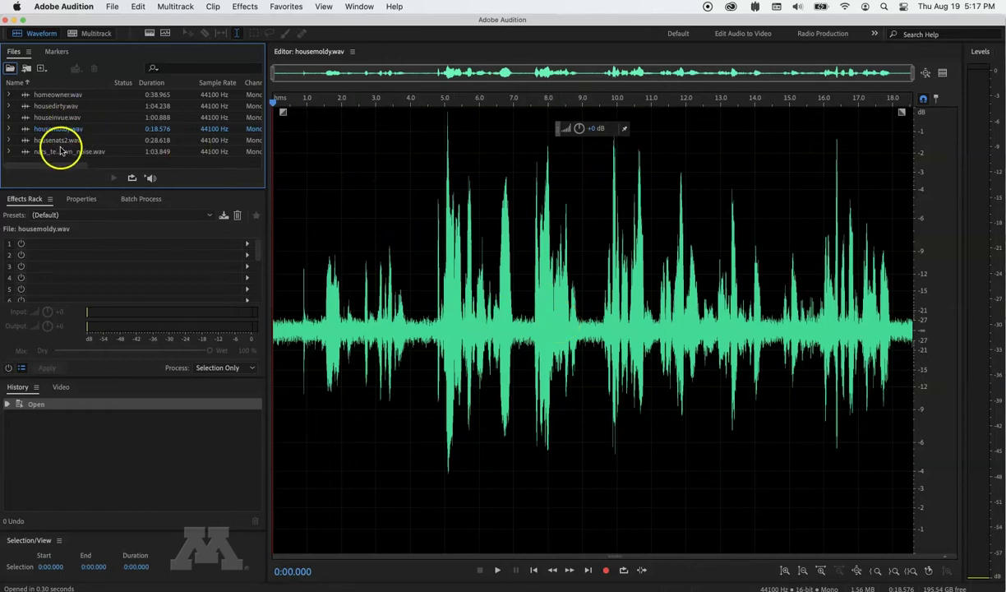
View homeowner.wav, housedirty.wav and houseinvue.wav one after another in the waveform editor
double_click(58, 95)
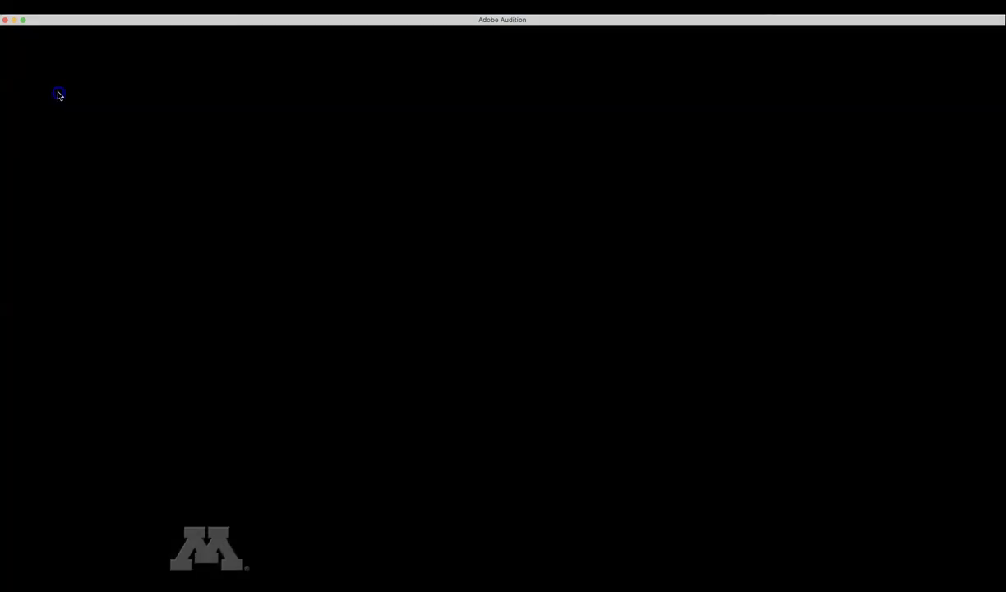
double_click(57, 106)
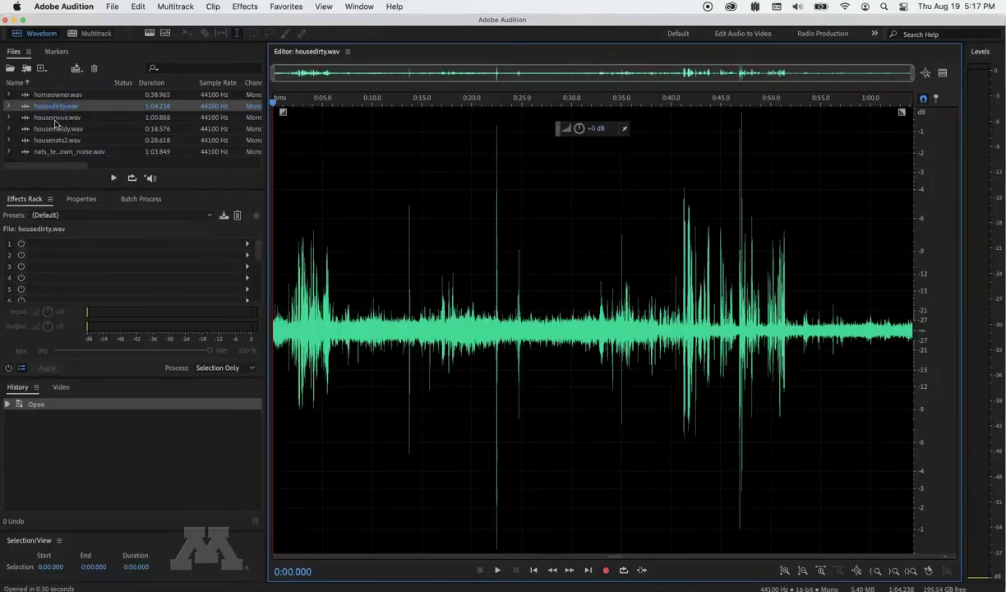
double_click(55, 119)
Play short passages of houseinvue.wav from near its start, from about 0:40 and repeatedly from about 0:36
click(311, 210)
key(space)
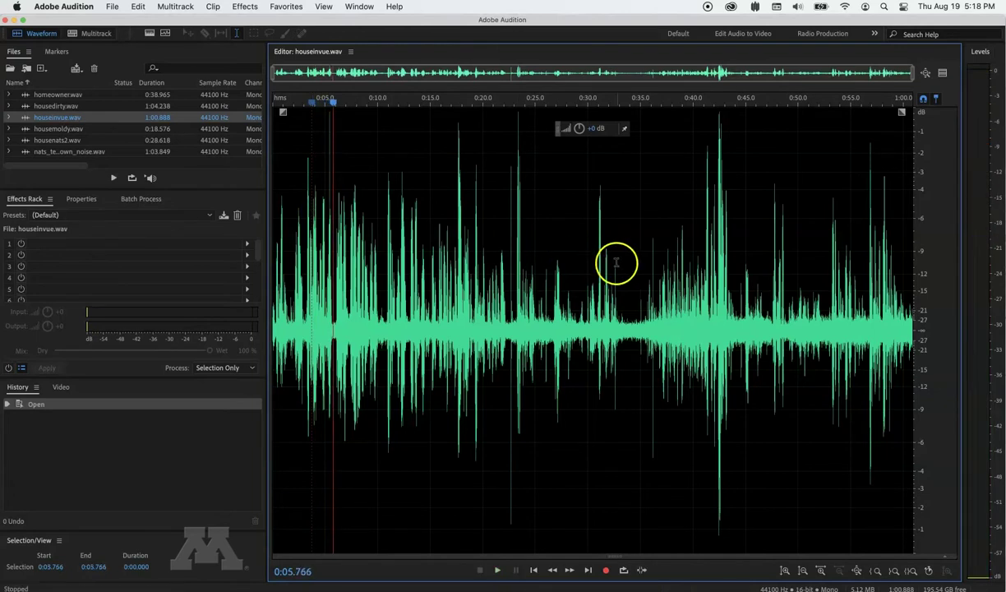
click(698, 271)
key(space)
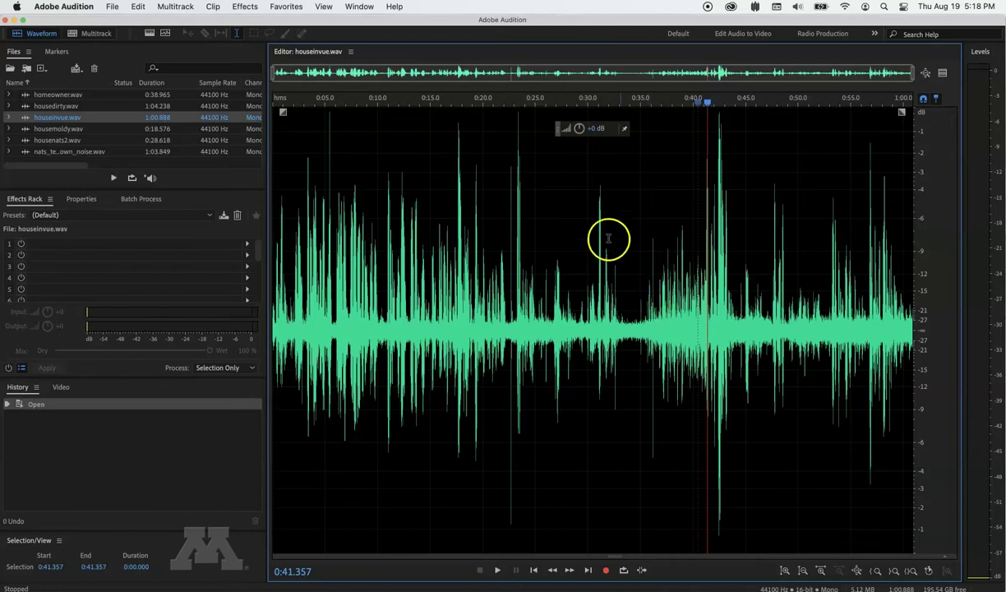
click(652, 268)
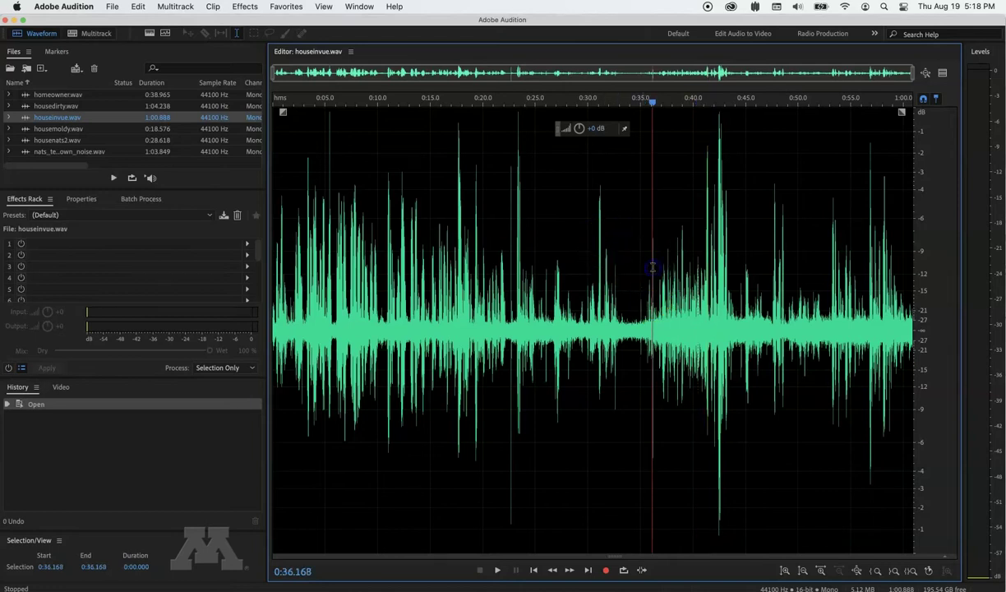
key(space)
key(space)
click(652, 270)
key(space)
drag(652, 270, 654, 269)
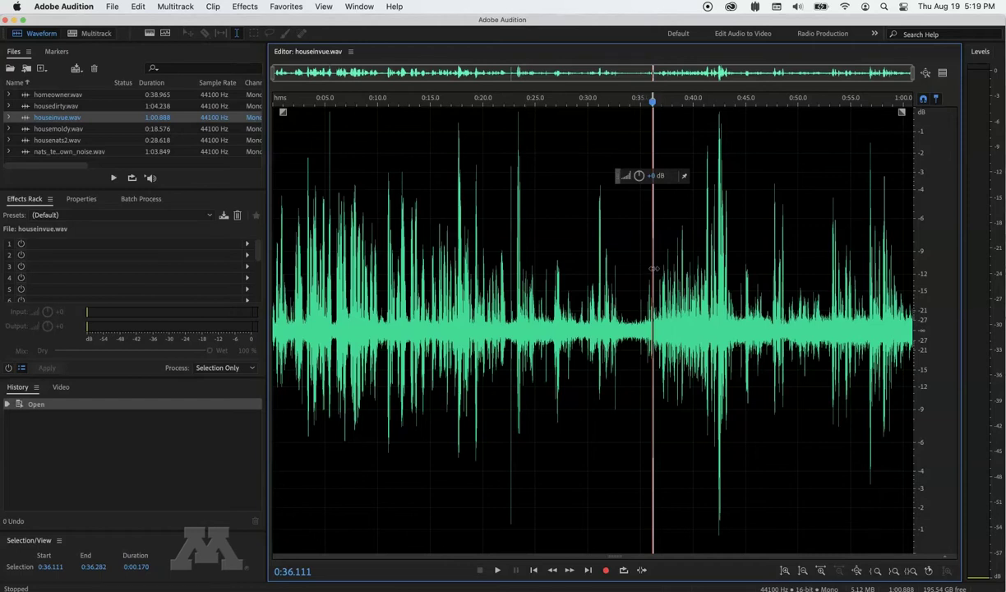
Lower the volume of the entire houseinvue.wav waveform by about 0.6 dB and clear the selection
click(621, 336)
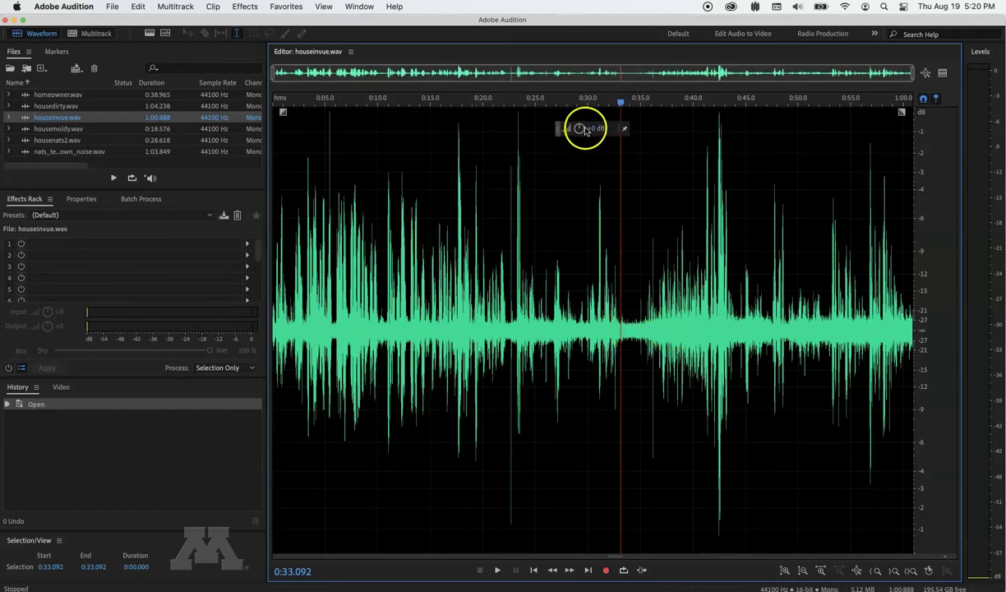
mouse_move(580, 129)
mouse_down()
mouse_move(594, 128)
mouse_move(567, 125)
mouse_up()
mouse_move(565, 141)
mouse_down()
mouse_move(569, 162)
mouse_move(580, 129)
mouse_up()
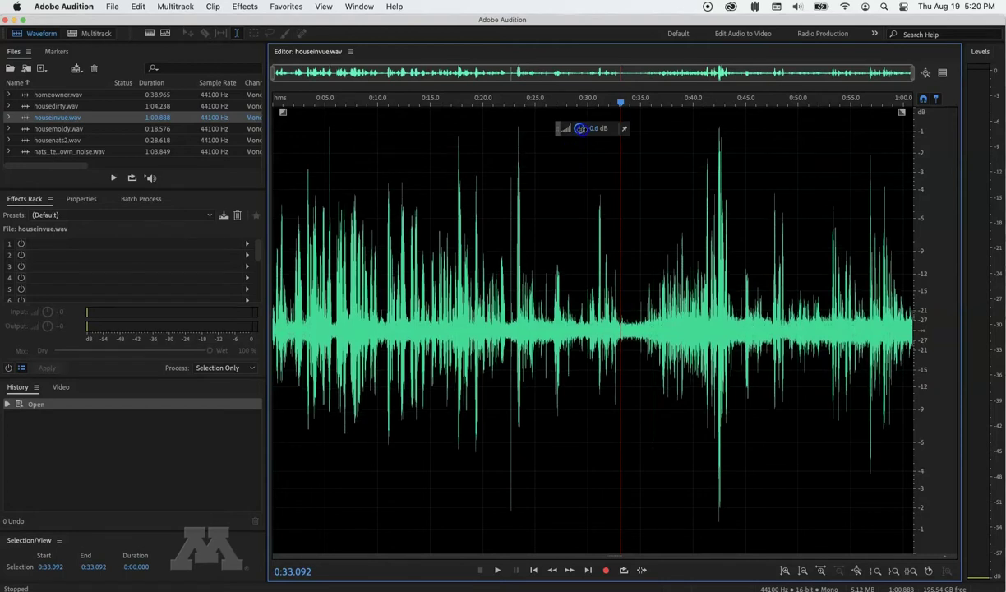
drag(580, 129, 581, 129)
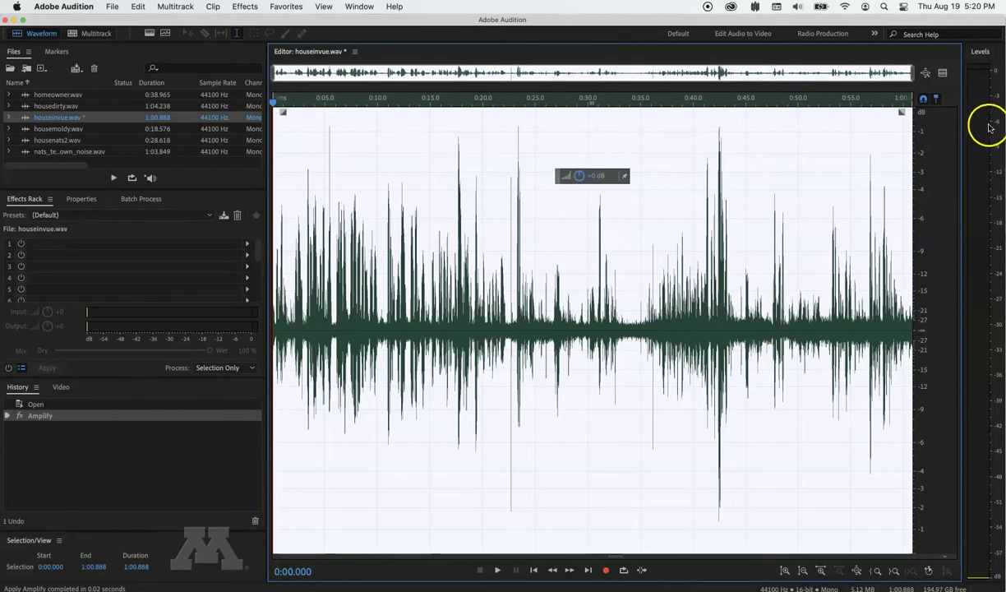
click(661, 207)
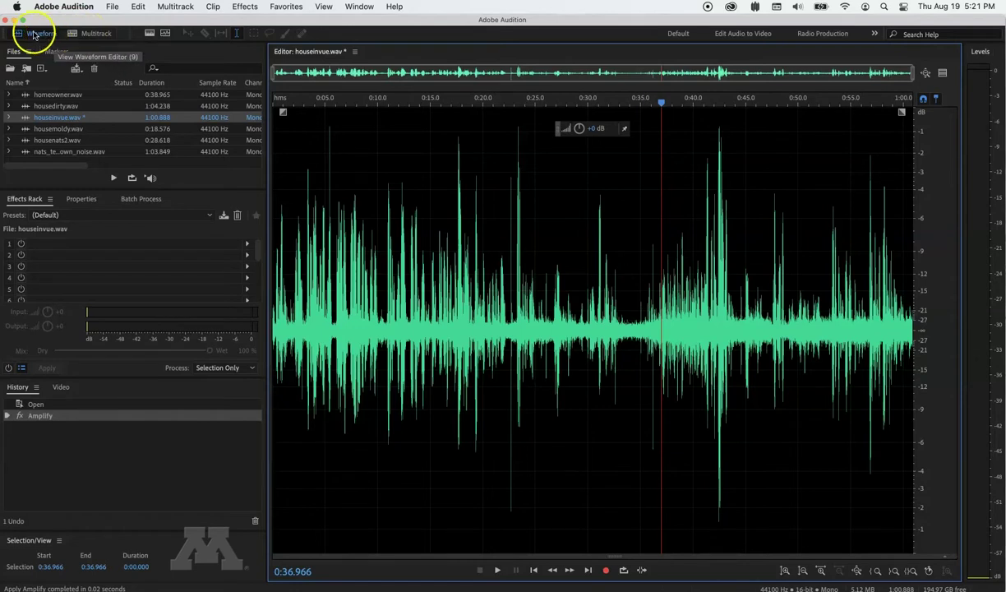
Create a multitrack session named Edit1-1, stored in the audio assignment 1 folder
click(86, 33)
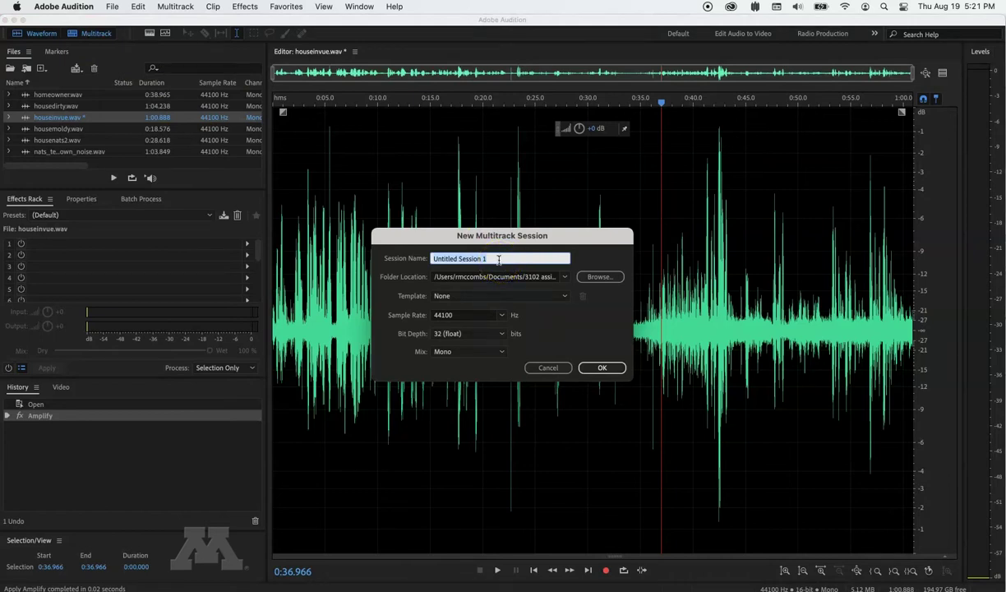
text(Edit1-1)
click(593, 276)
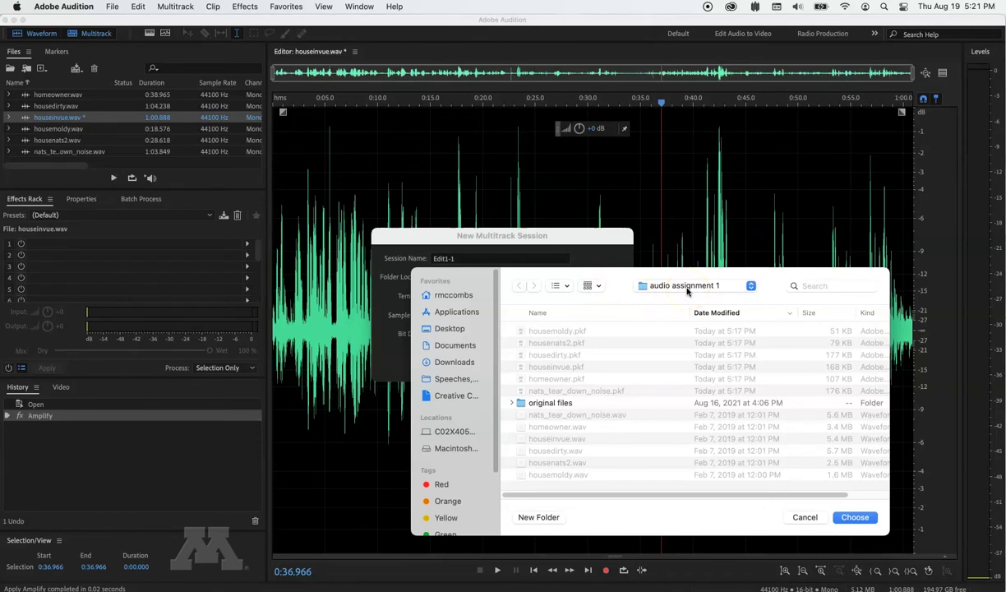
click(862, 521)
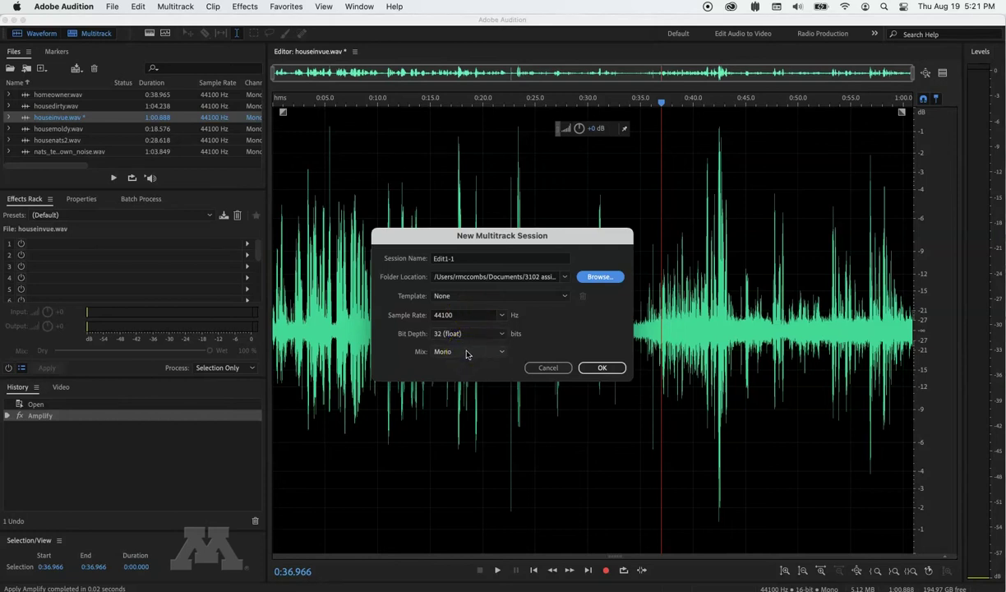
click(593, 367)
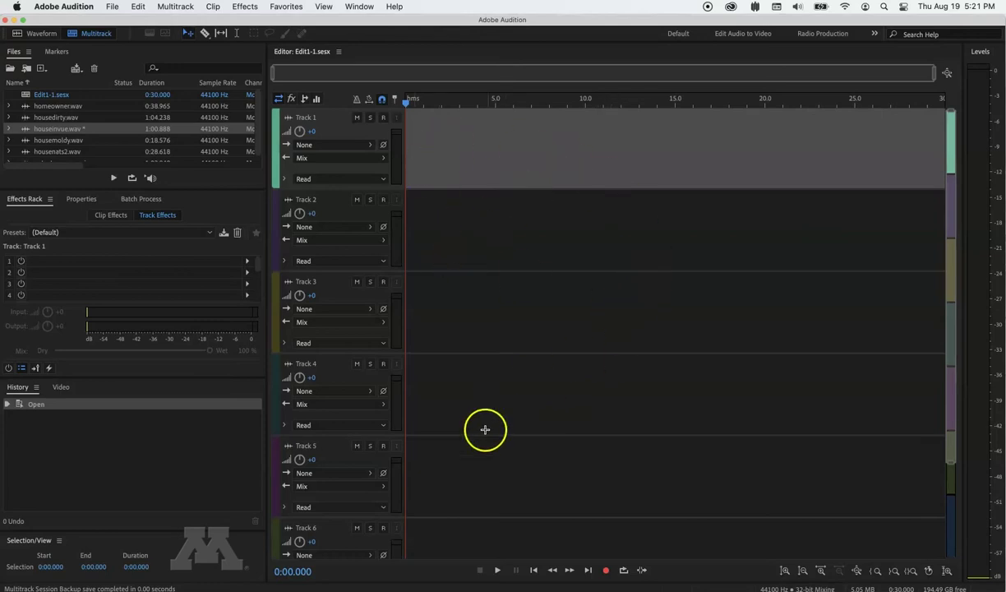
scroll(560, 283, down, 1)
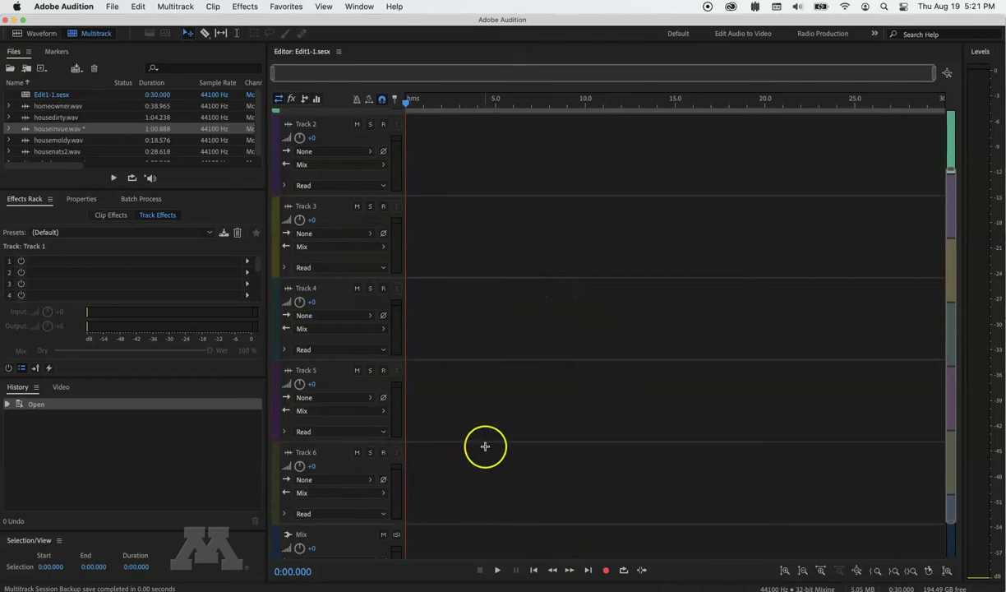
scroll(484, 445, up, 1)
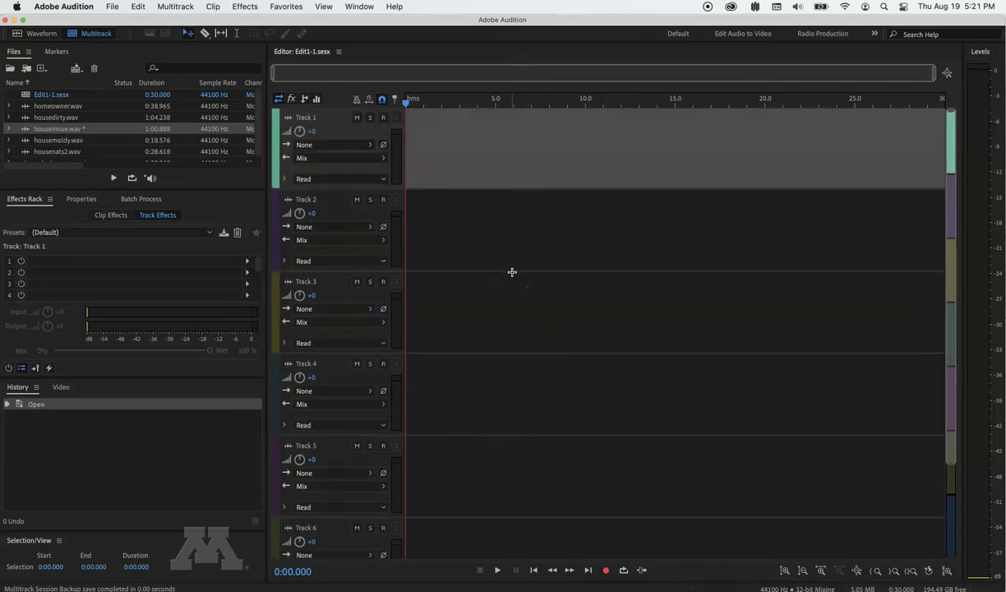
scroll(512, 272, down, 1)
scroll(512, 272, up, 1)
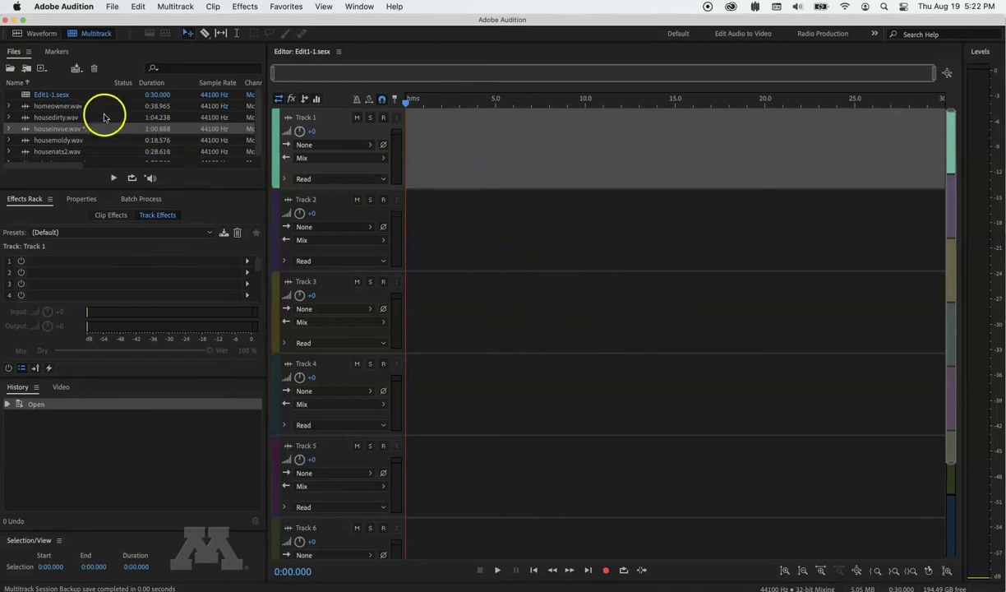
click(64, 98)
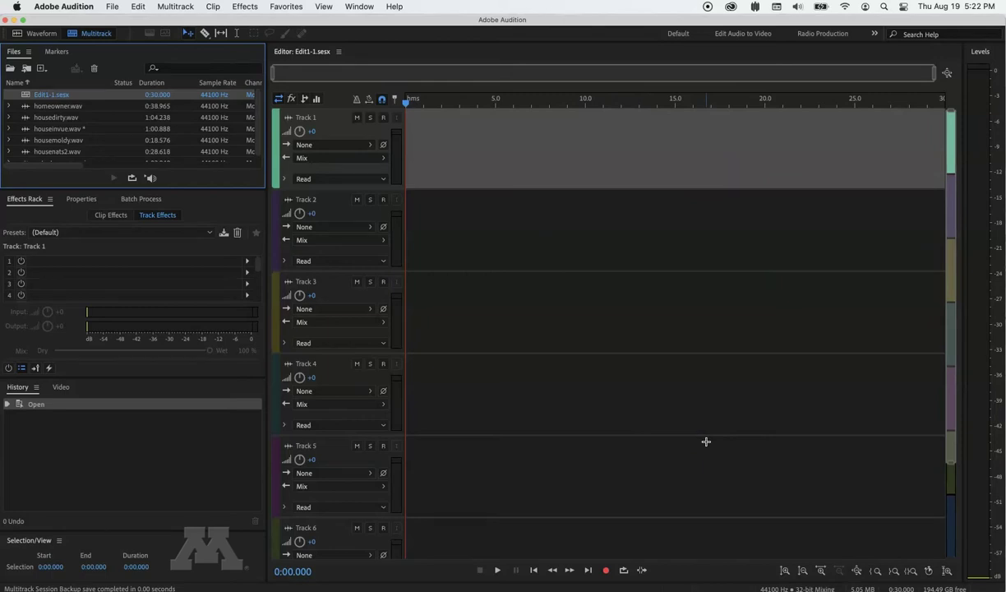
Place homeowner on Track 1, houseinvue on Track 2, and housemoldy, housenats2 and nats_tear_down_noise on Tracks 3 to 5, all staggered after the session start
drag(82, 105, 519, 152)
drag(49, 129, 653, 260)
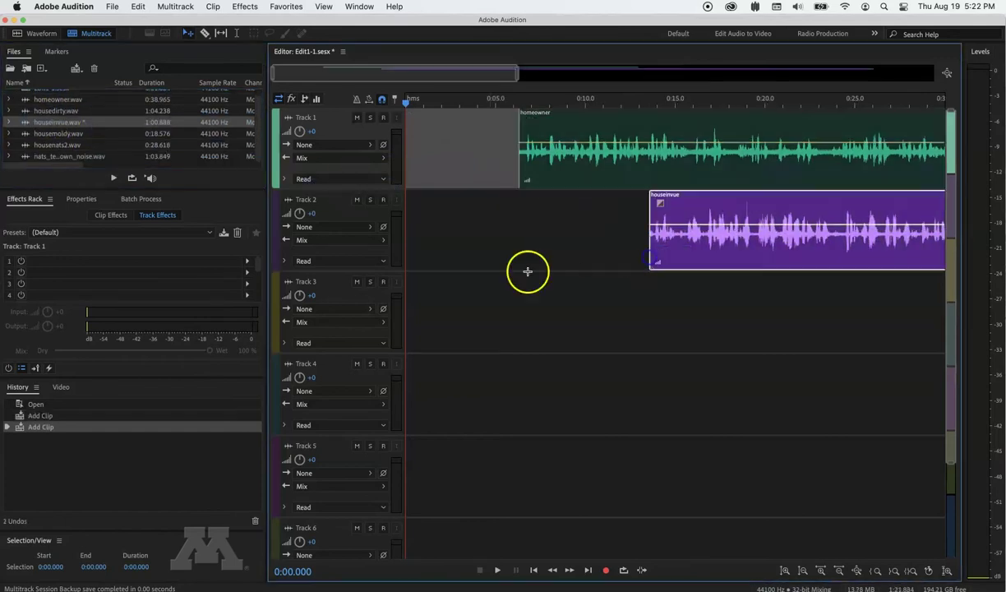
drag(45, 131, 545, 340)
click(53, 136)
shift+click(56, 157)
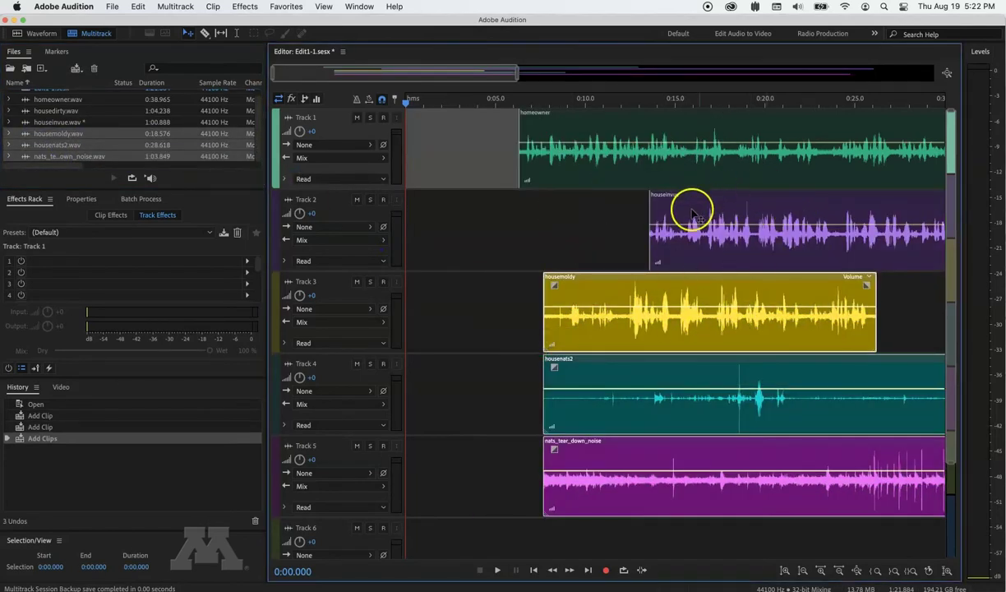
Shift the clips on Tracks 2 to 5 to start at about 0:16, 0:13, 0:05 and 0:13, and try trimming the start of homeowner
scroll(692, 214, right, 3)
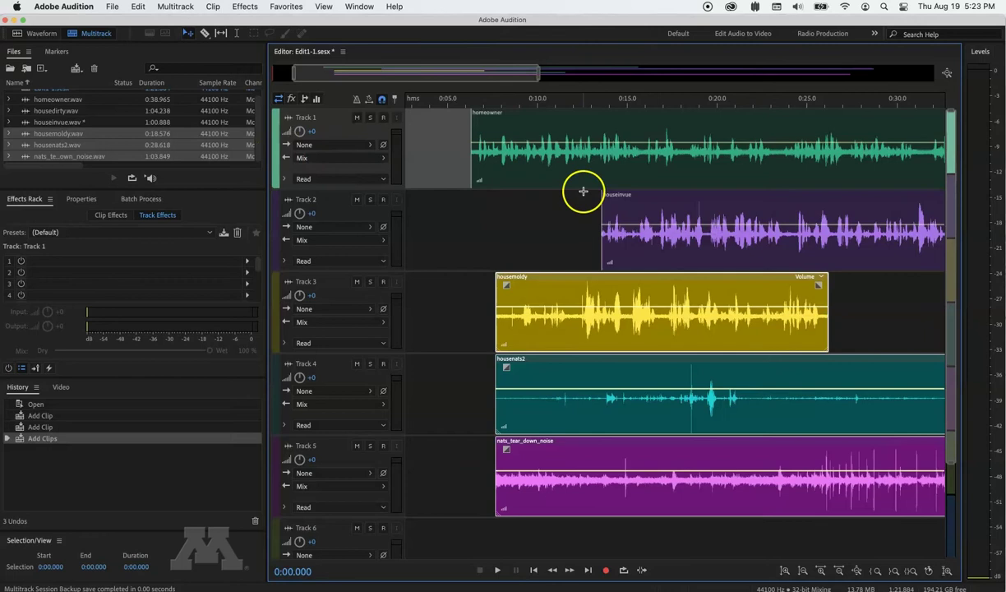
drag(665, 228, 716, 228)
drag(473, 158, 394, 151)
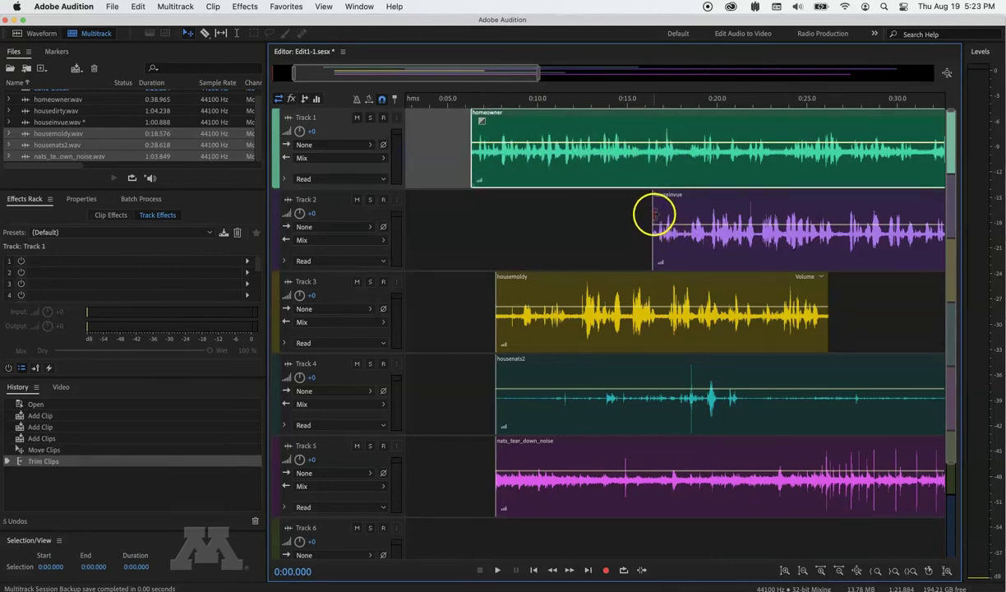
drag(589, 329, 685, 321)
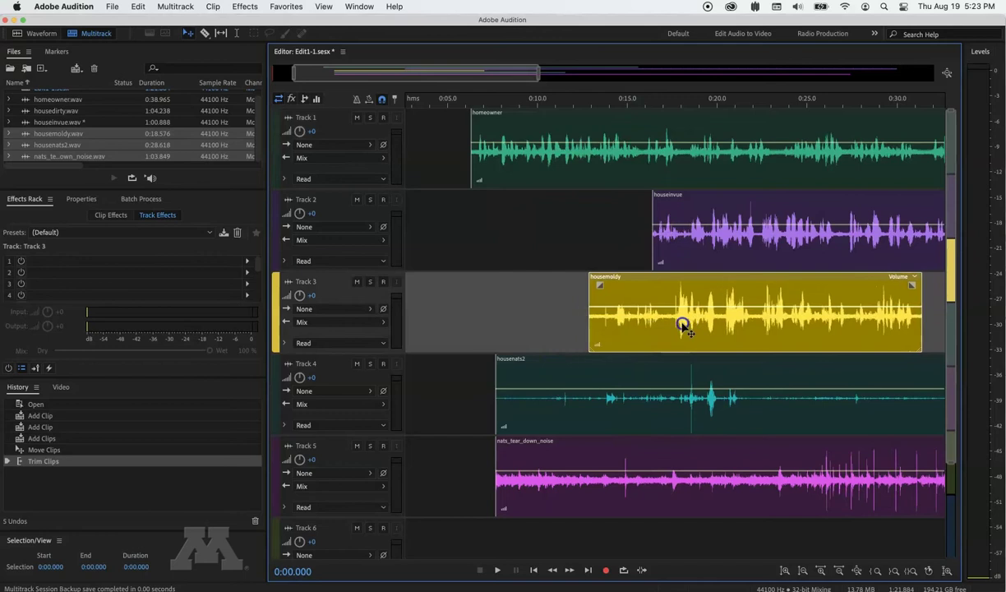
drag(565, 386, 530, 393)
drag(545, 462, 624, 466)
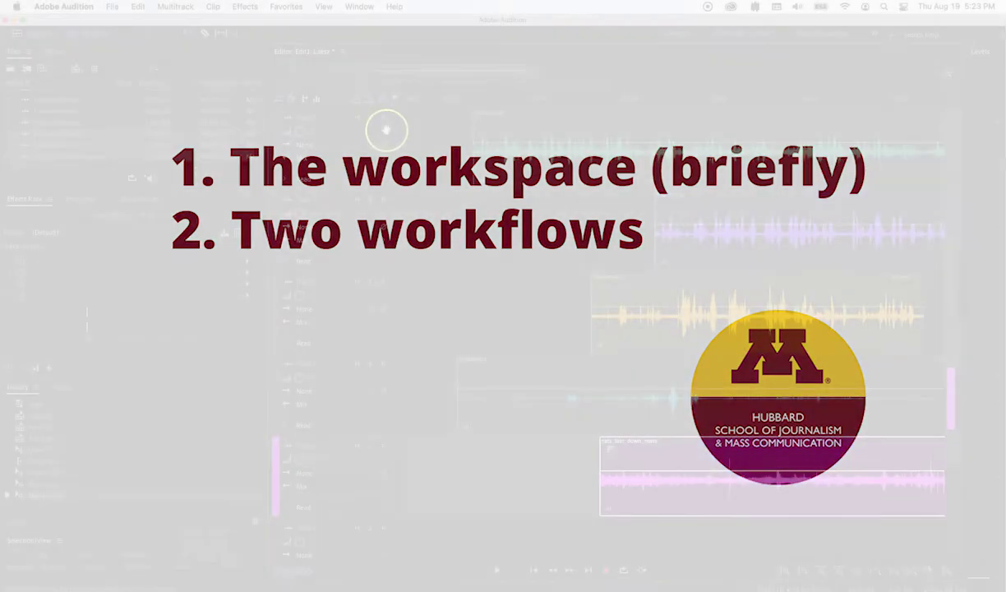
Delete all clips from the five tracks and fit the whole empty session in the editor view
drag(445, 135, 707, 458)
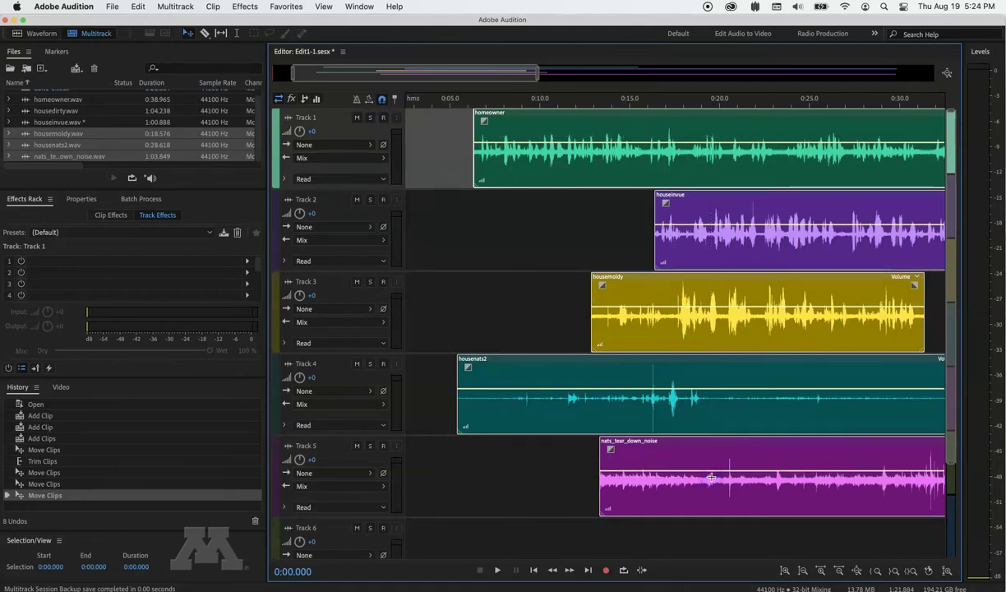
key(Delete)
scroll(711, 476, down, 3)
scroll(711, 477, up, 3)
scroll(711, 477, down, 3)
scroll(711, 476, up, 3)
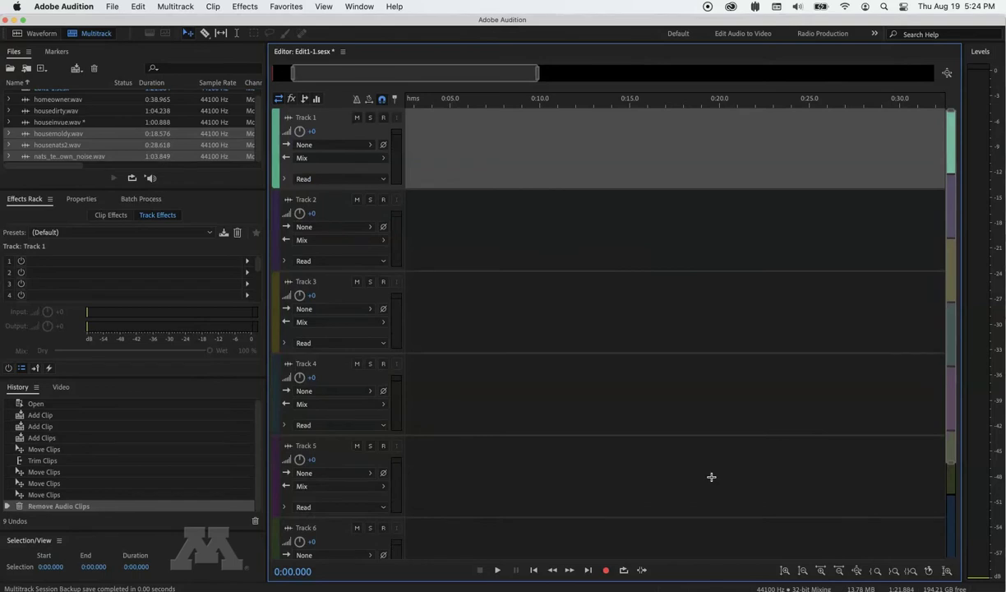
click(857, 571)
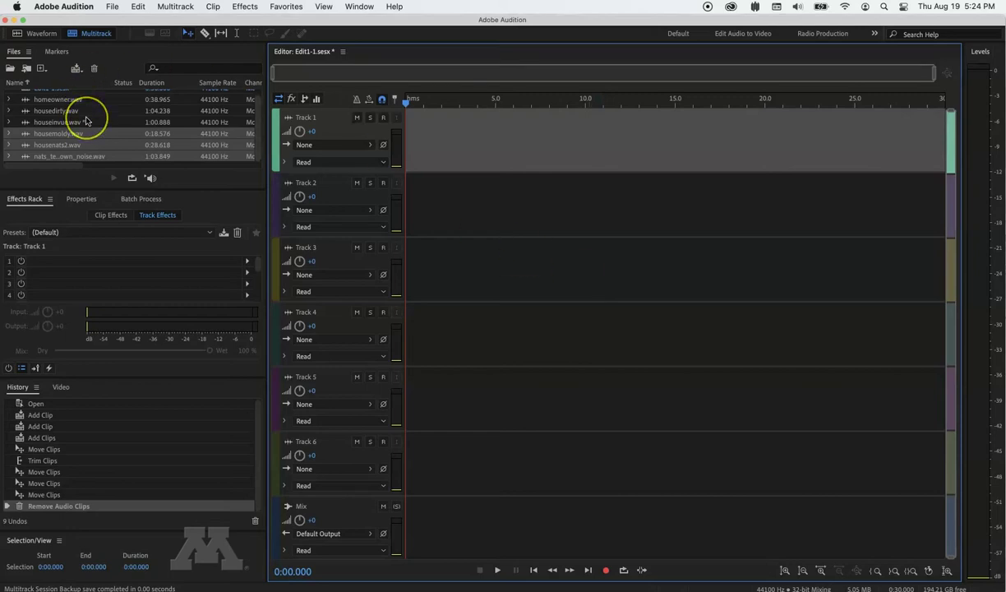
scroll(85, 115, up, 1)
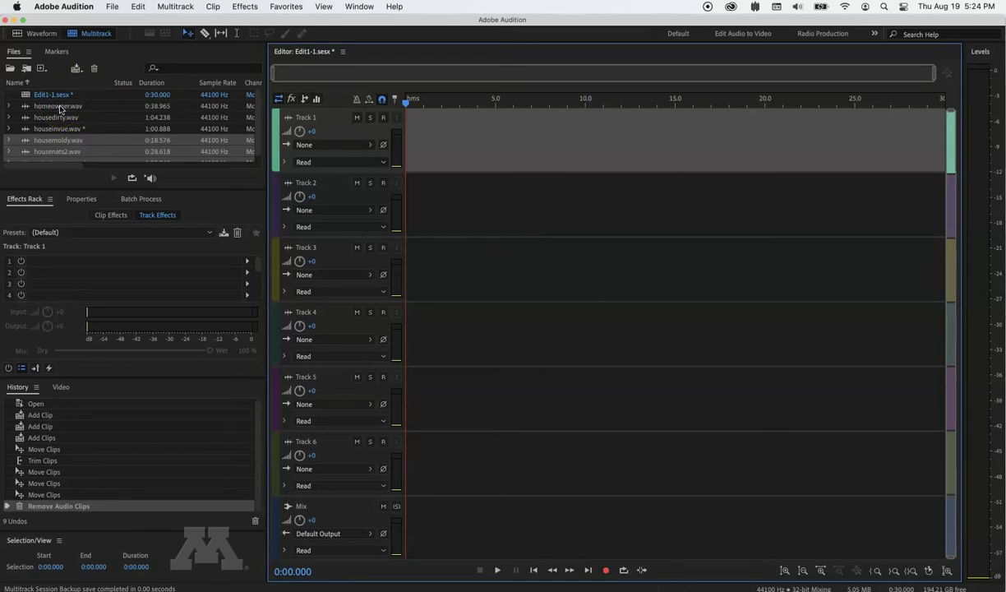
Open housenats2.wav in the waveform editor, select the range from about 0:09.6 to 0:14.3, and play it
double_click(60, 109)
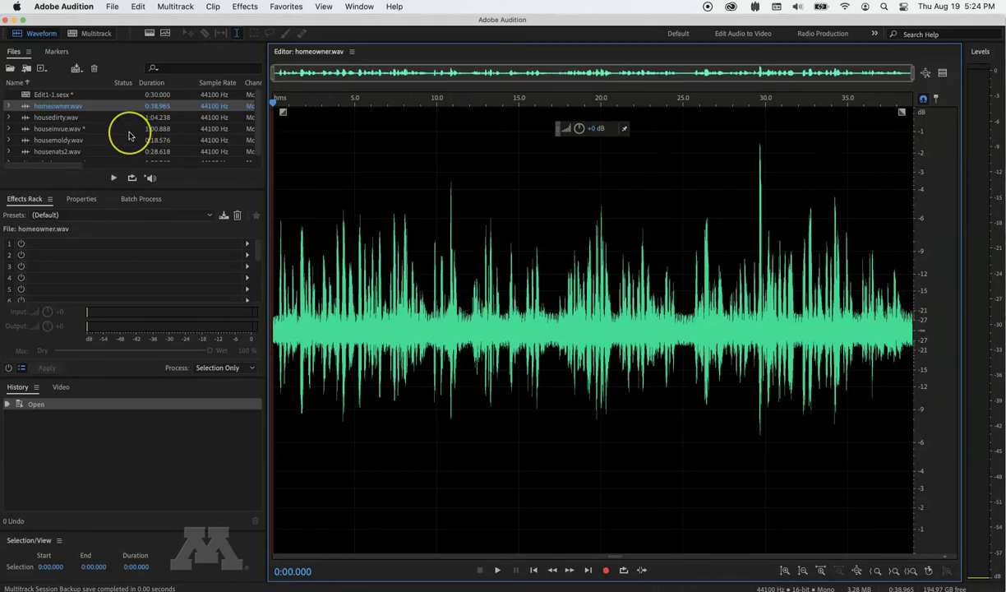
scroll(129, 135, down, 1)
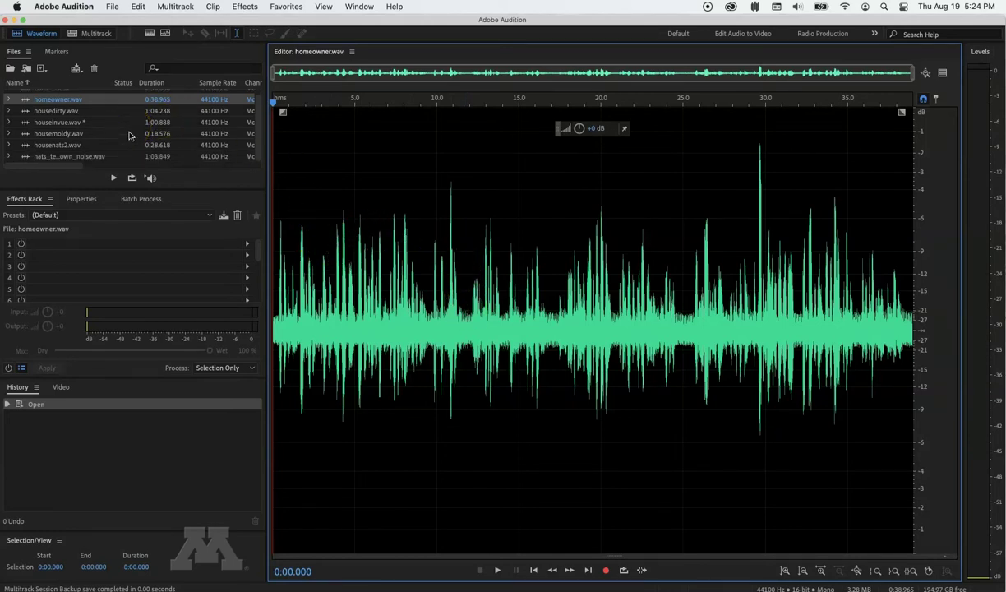
click(68, 145)
click(485, 252)
drag(485, 252, 590, 261)
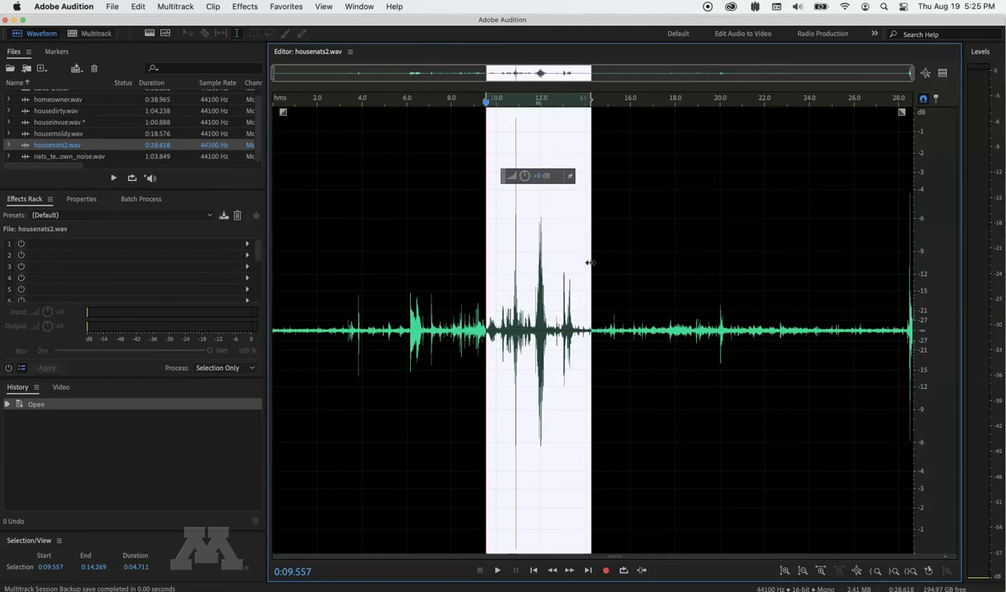
key(space)
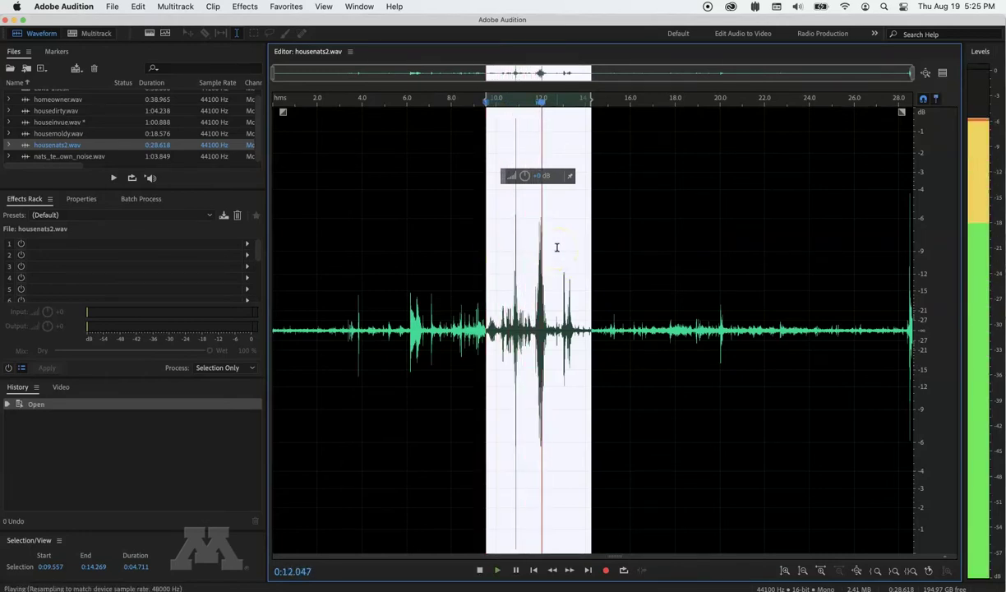
key(space)
Insert the selected housenats2 section into the Edit1-1 multitrack session at the start of Track 1
right_click(556, 251)
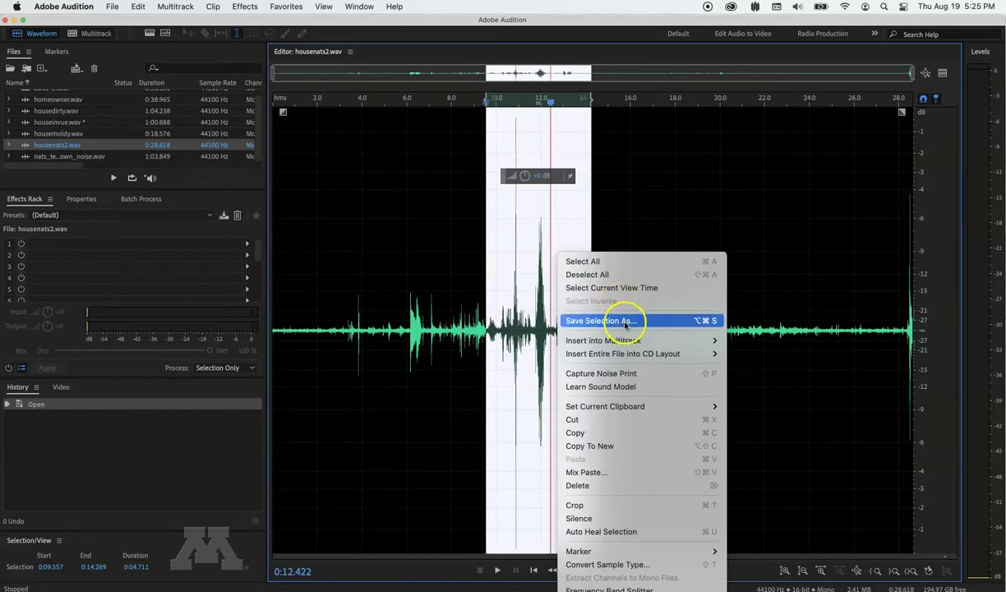
mouse_move(629, 343)
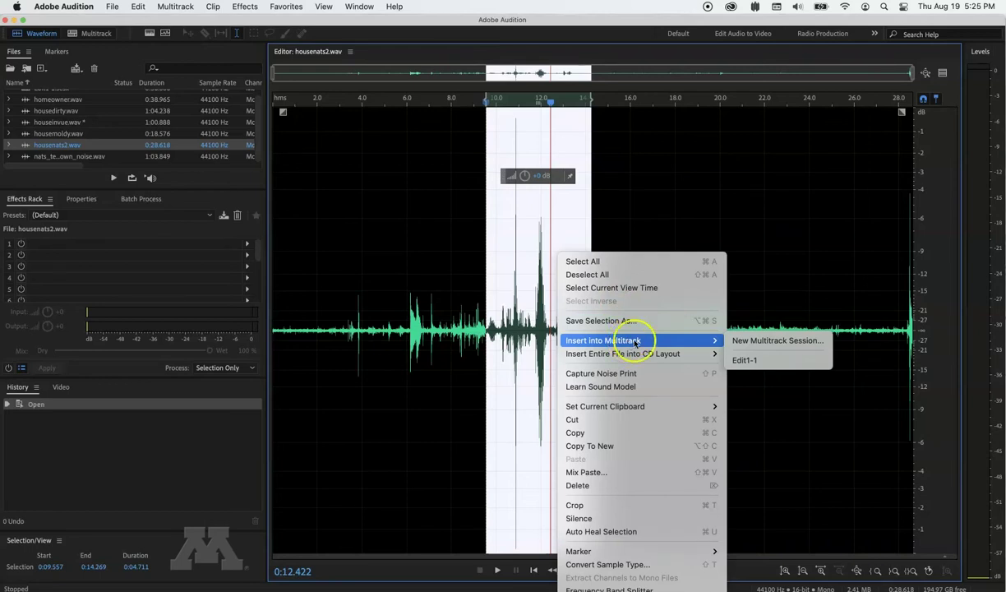
click(762, 362)
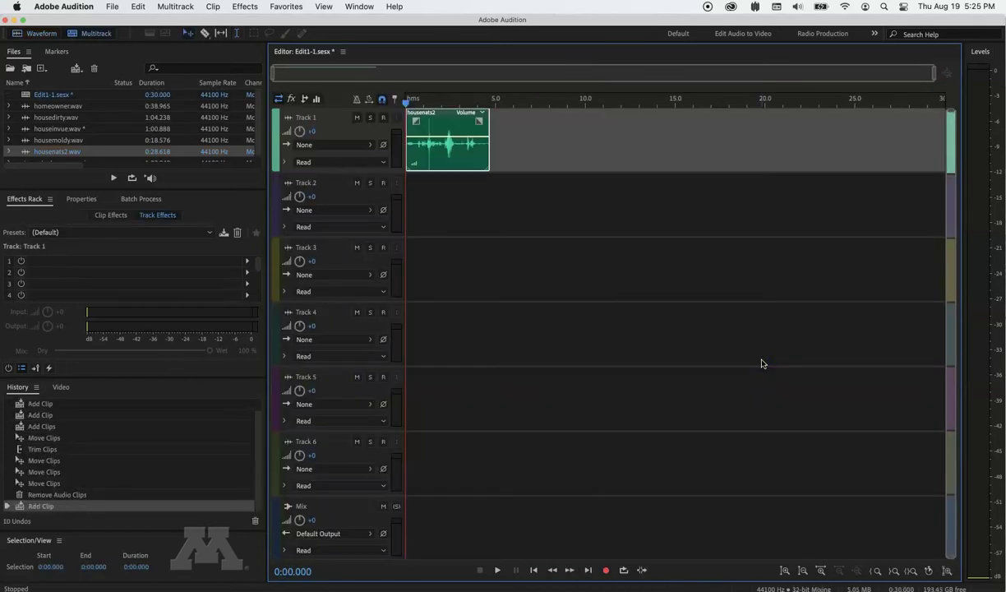
drag(573, 112, 496, 158)
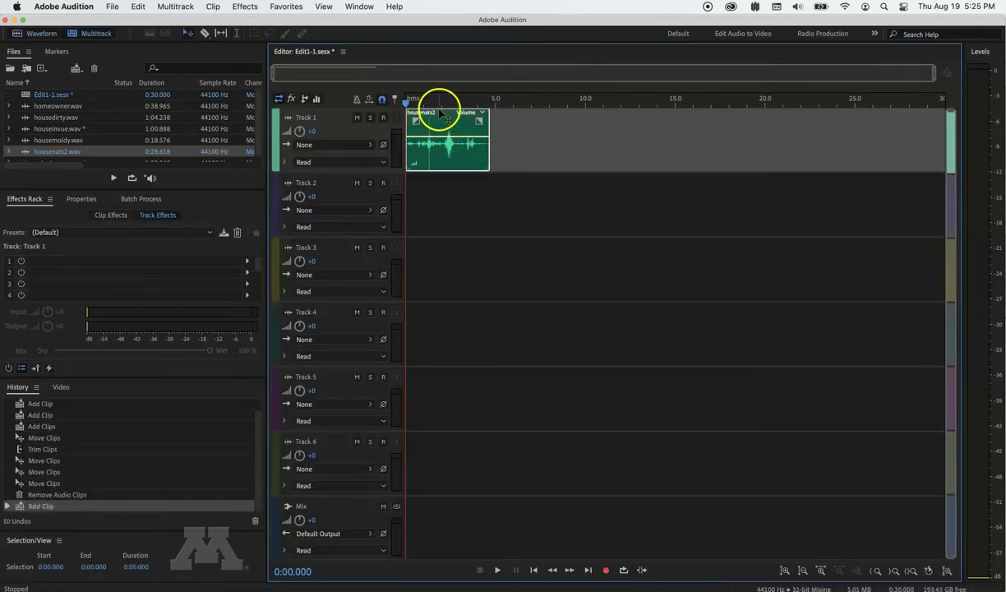
mouse_move(408, 102)
mouse_down()
mouse_move(479, 107)
mouse_move(398, 106)
mouse_up()
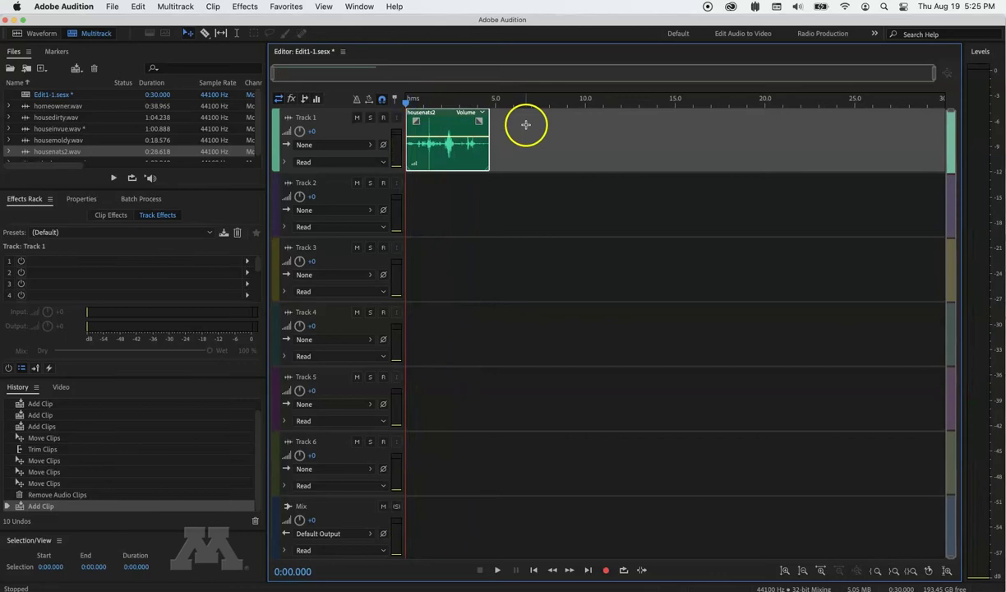
Rename Track 1 as "nat sound" and Track 2 as "interviews"
click(302, 118)
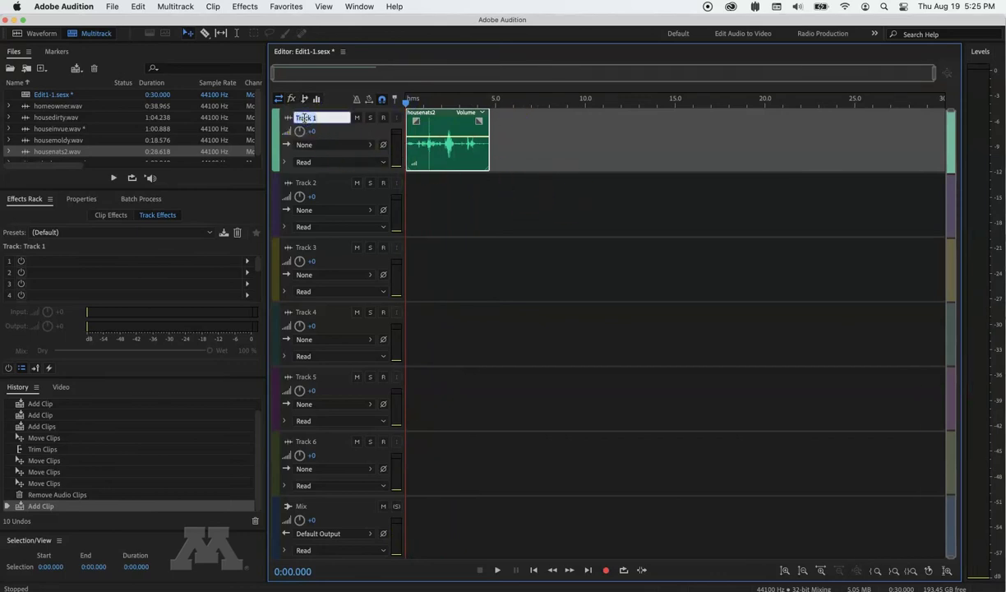
text(H)
click(307, 184)
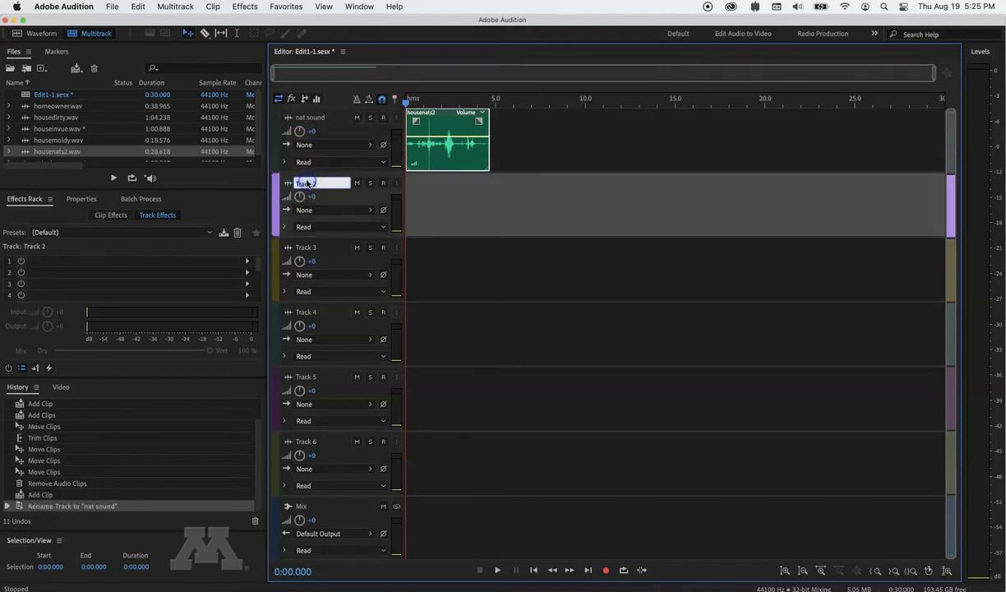
text(interview)
key(Return)
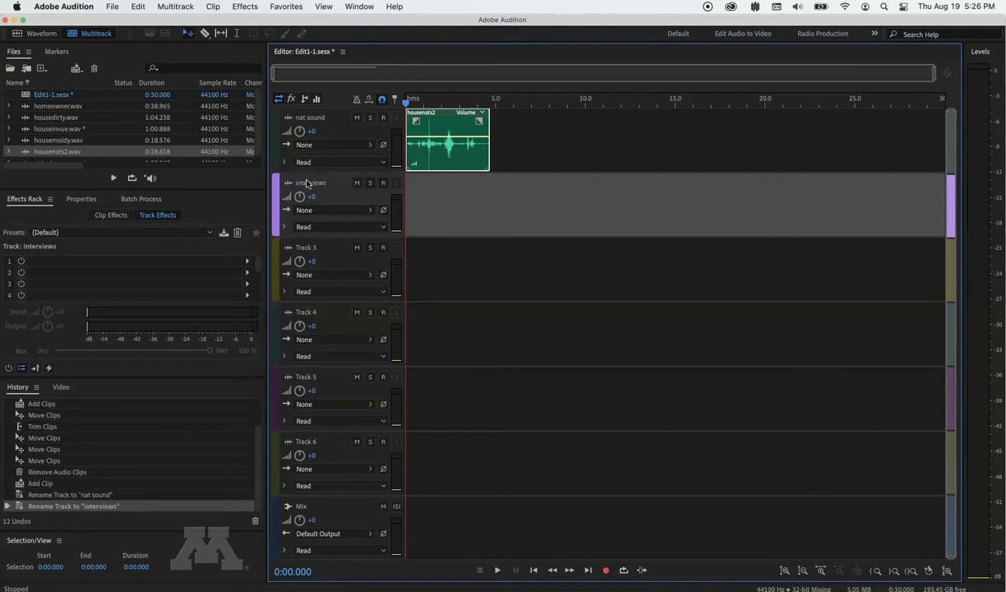
Rename Track 3 as "narration" and Track 4 as "music"
click(304, 248)
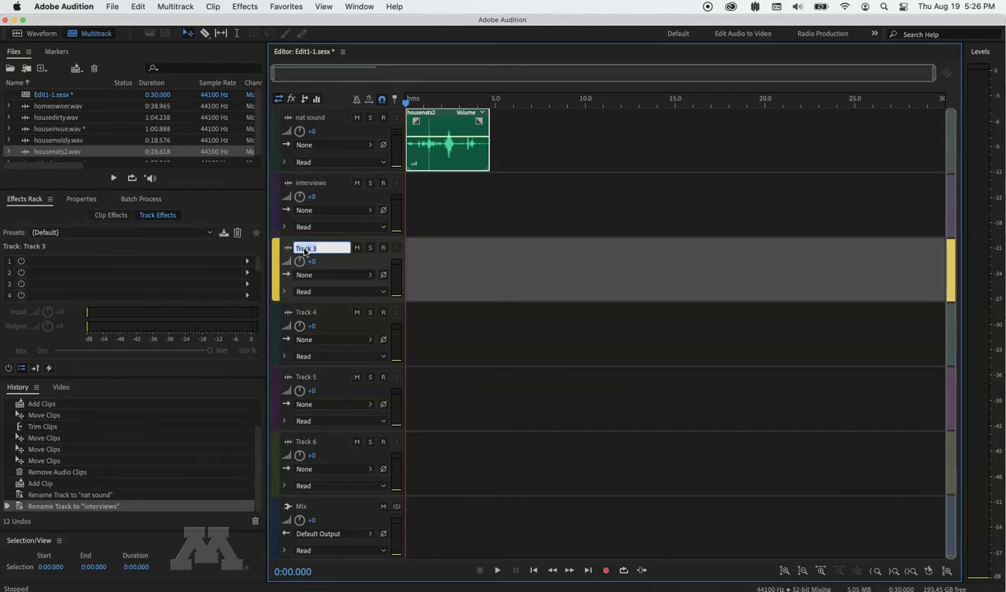
text(narration)
key(Return)
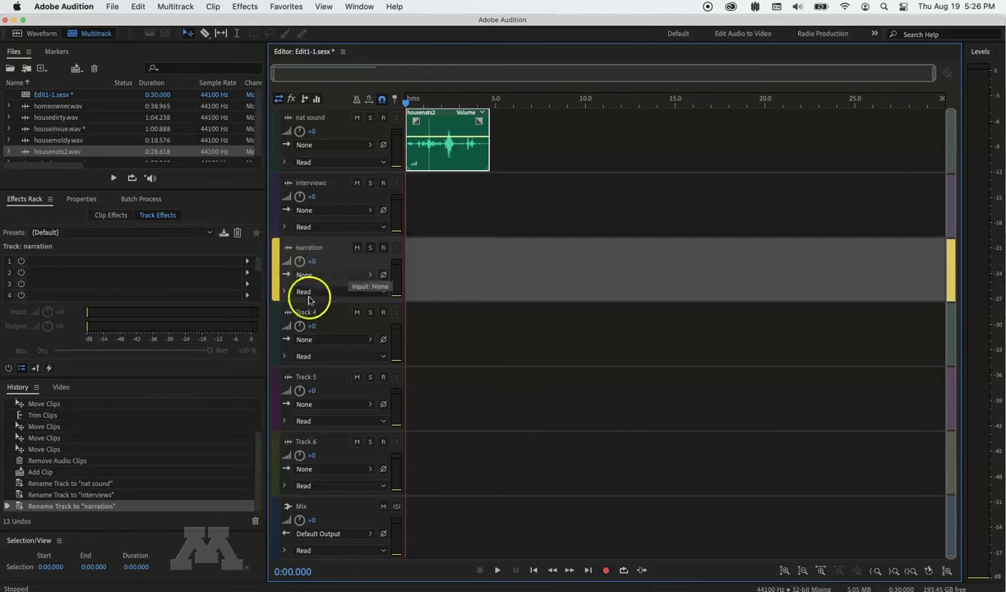
double_click(304, 311)
text(musica)
key(Return)
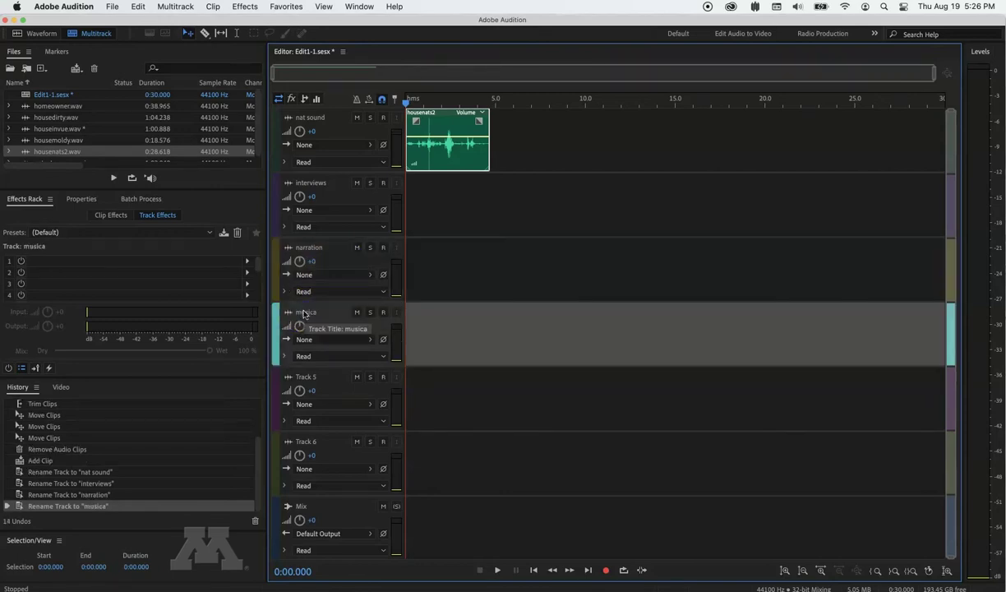
double_click(322, 313)
key(BackSpace)
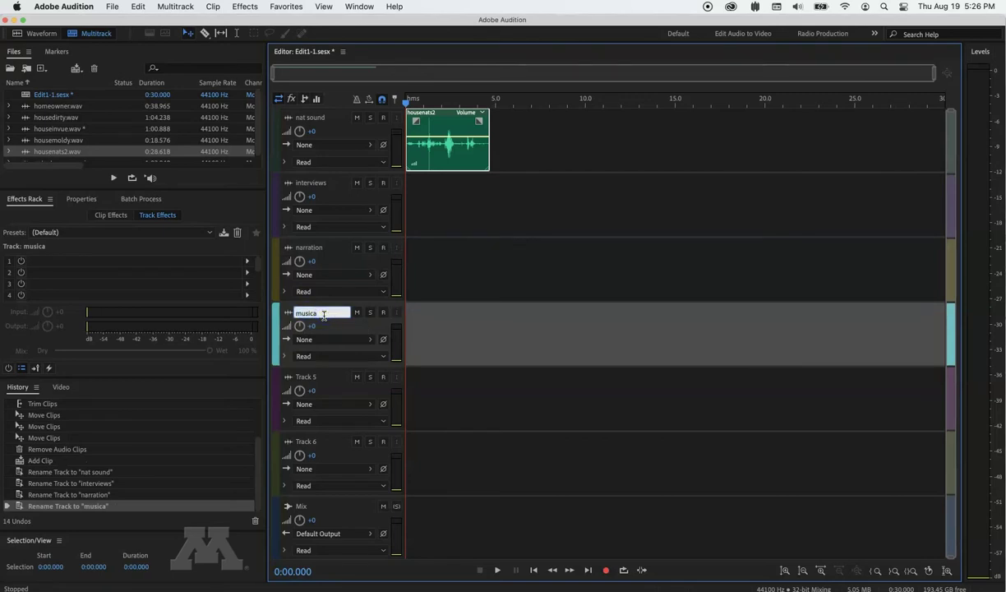
key(Return)
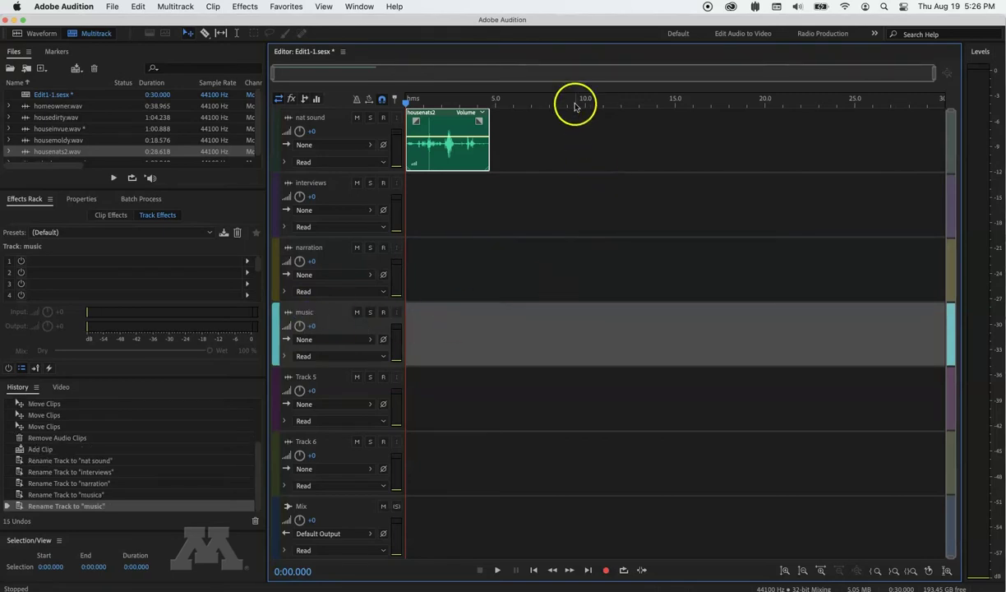
Insert the section of housedirty.wav from about 0:40.6 to 0:52.3 into Edit1-1's interviews track at about 0:02.9
click(457, 100)
click(458, 182)
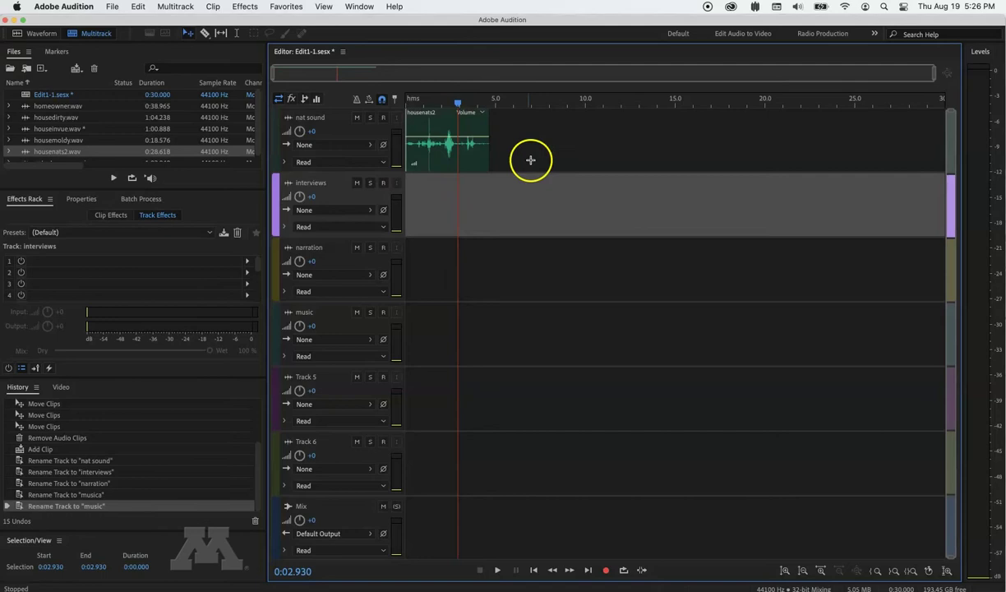
double_click(63, 118)
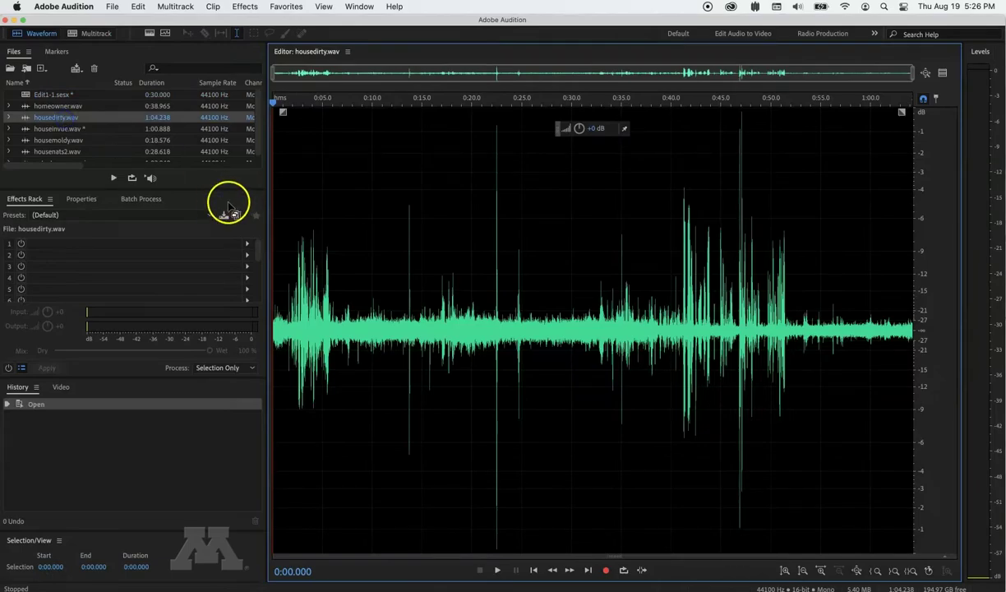
click(672, 265)
key(space)
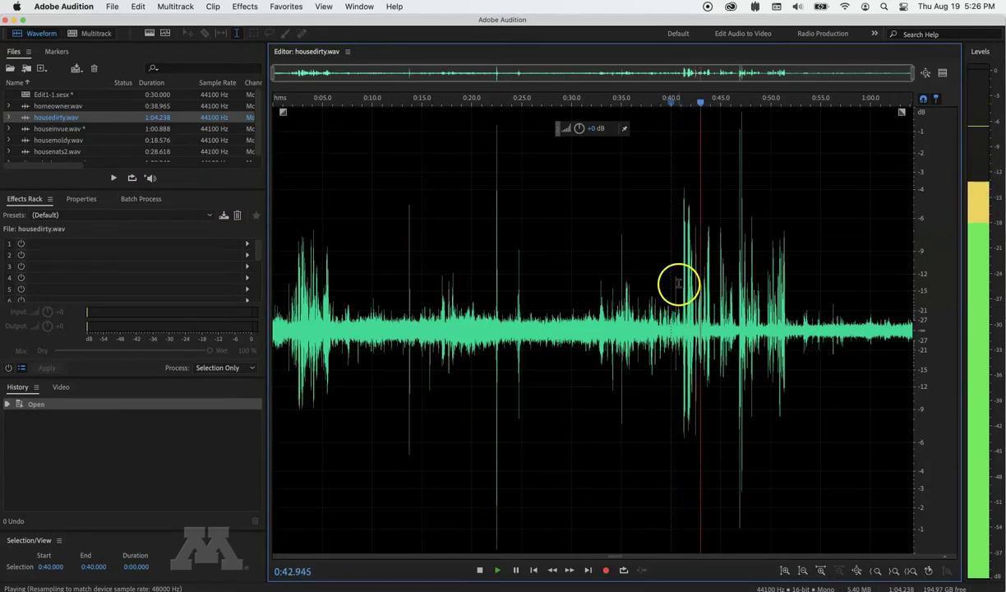
key(space)
drag(677, 285, 794, 292)
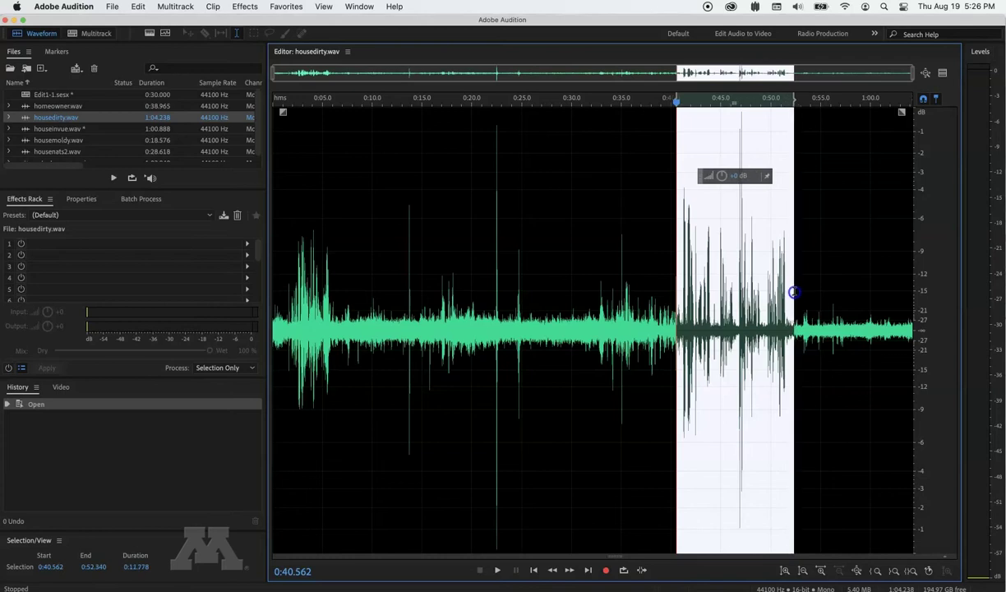
right_click(744, 268)
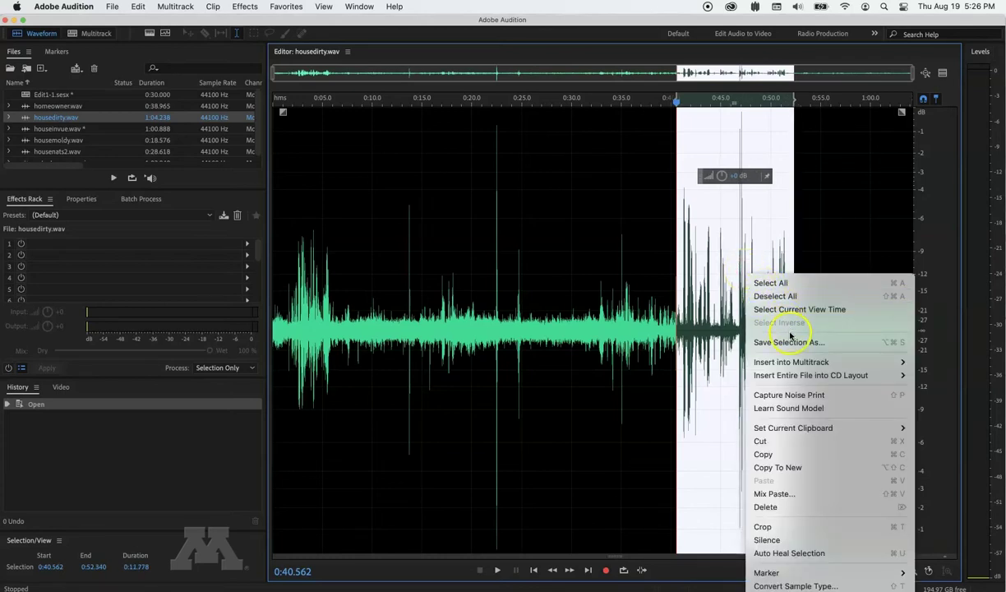
mouse_move(794, 365)
click(711, 381)
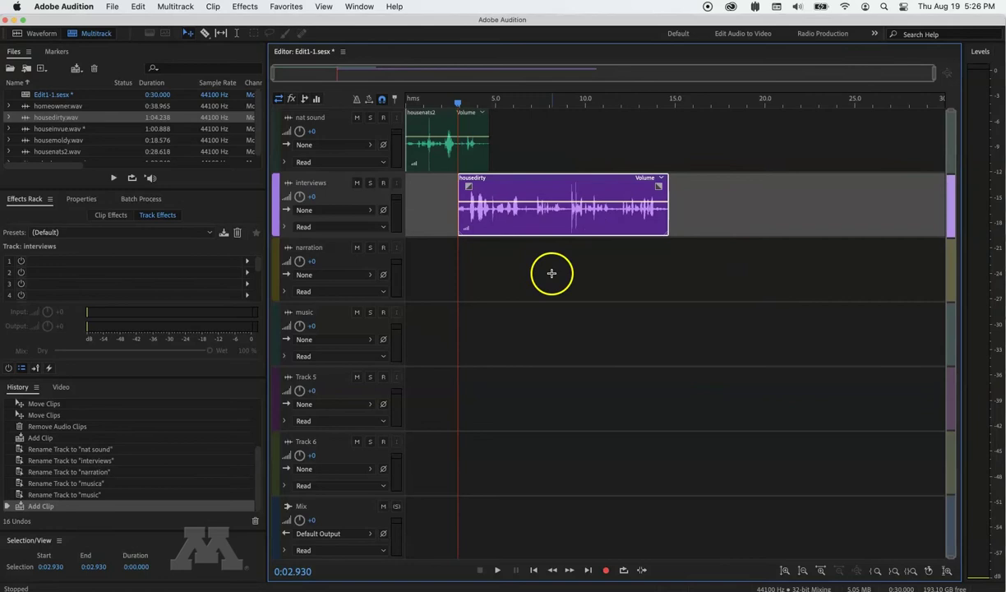
Insert the first 10 seconds of housedirty.wav into Edit1-1's interviews track at about 0:13.4, overlapping the end of the existing clip
click(647, 105)
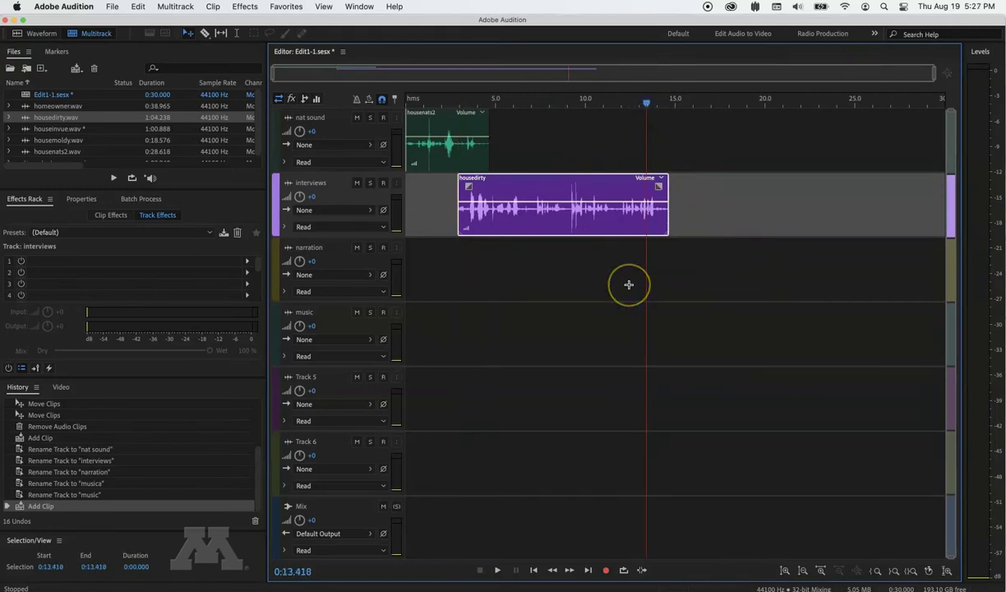
double_click(64, 117)
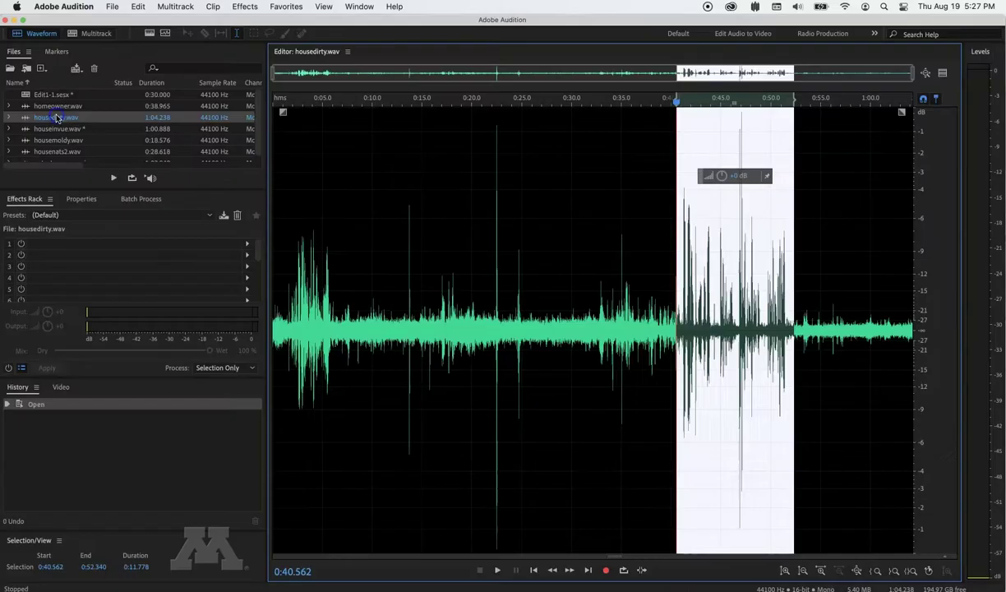
click(273, 271)
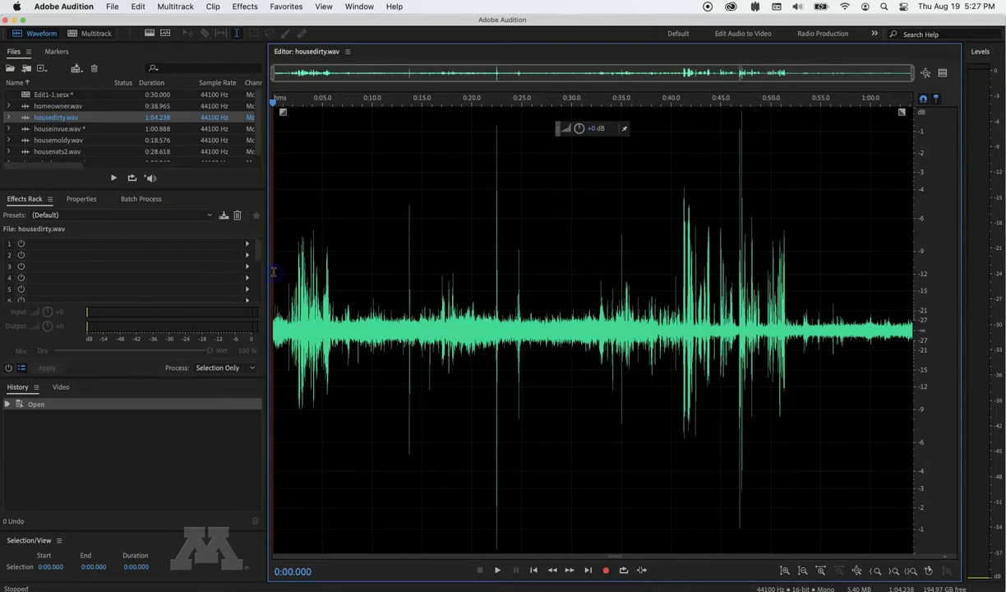
key(space)
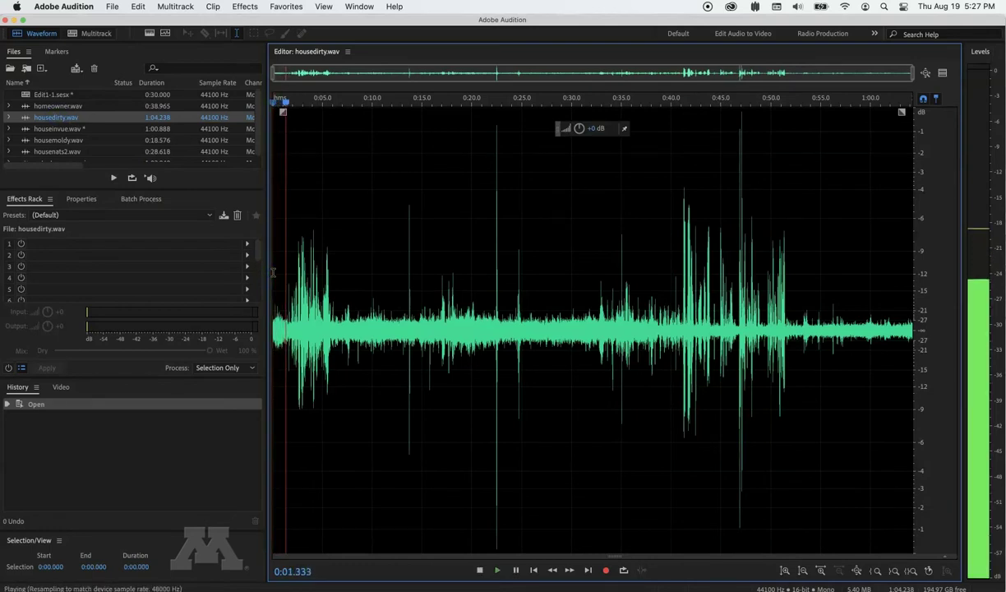
drag(273, 272, 375, 273)
key(space)
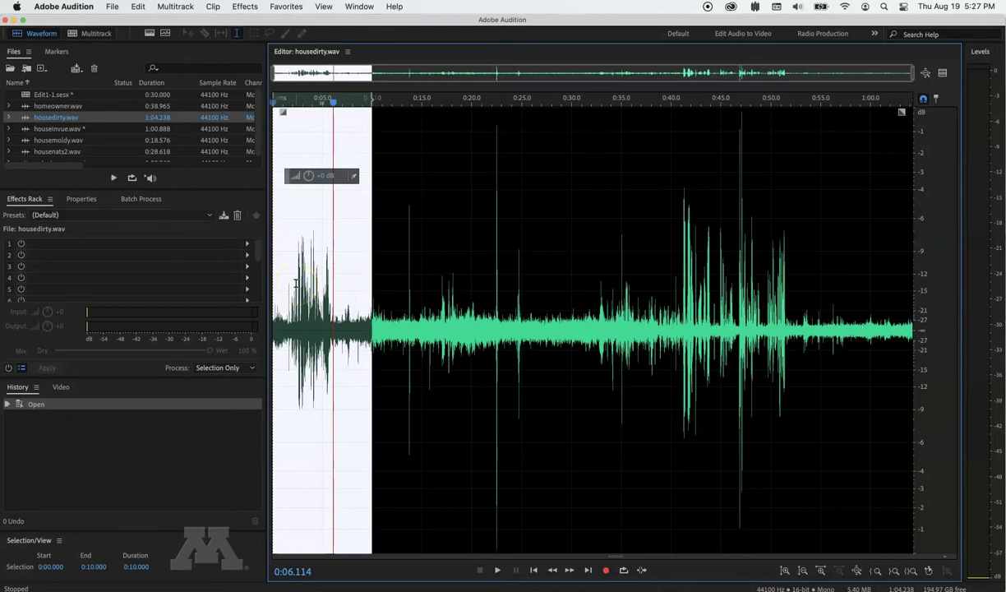
right_click(296, 282)
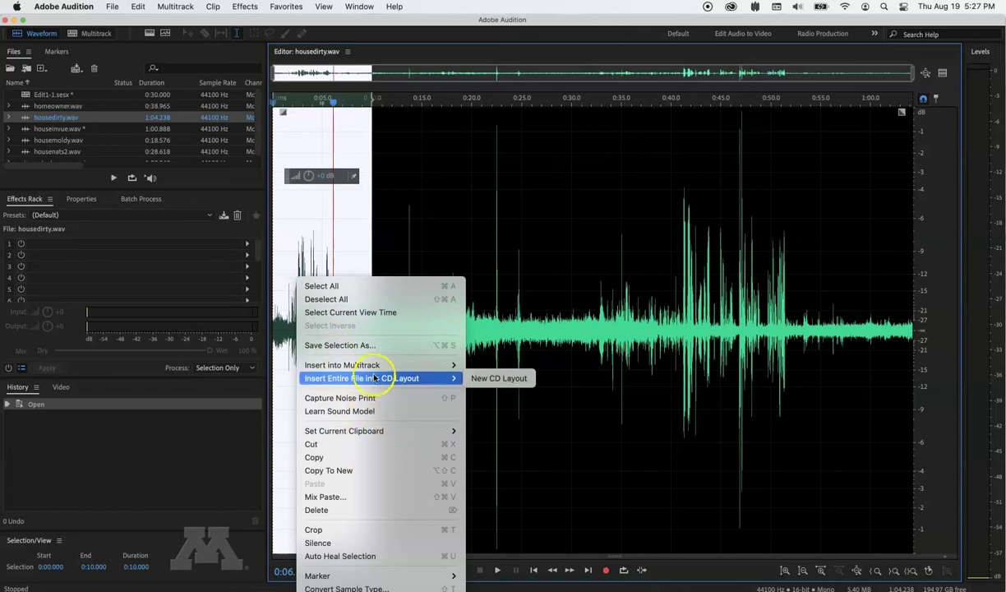
mouse_move(377, 372)
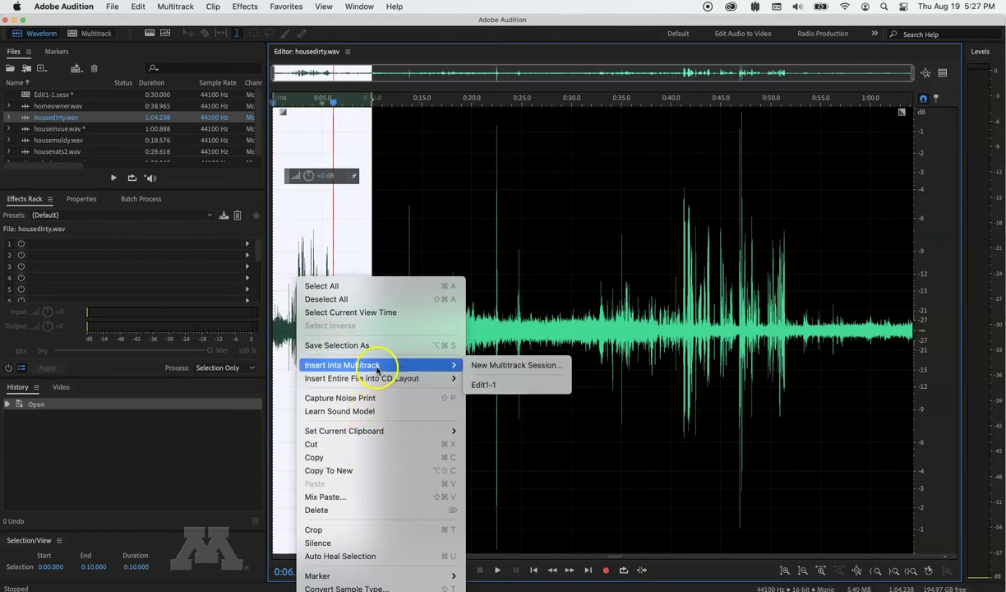
click(481, 384)
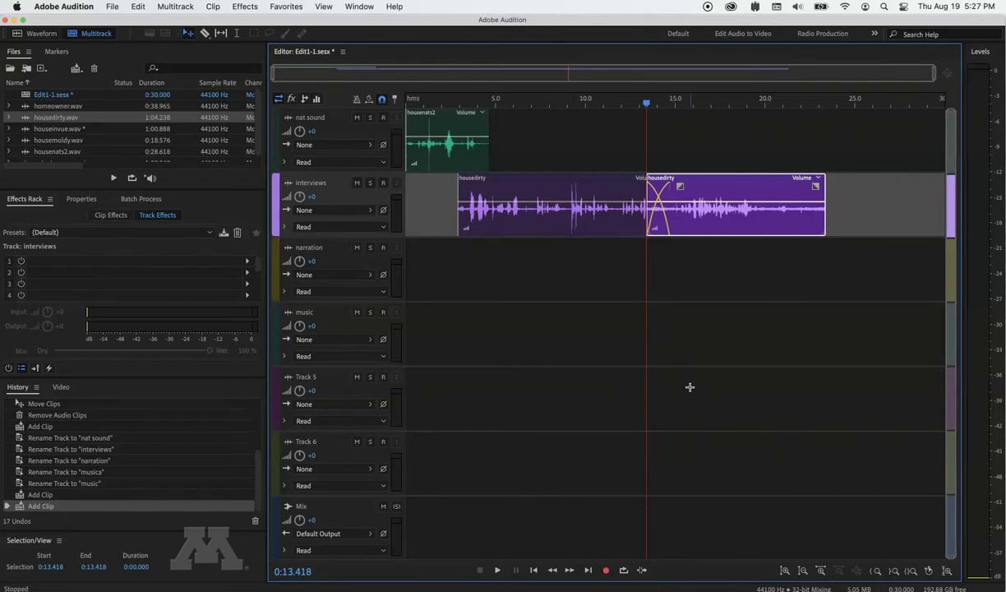
Select the second housedirty clip on the interviews track and play its crossfade with the first clip from about 0:13.4
click(662, 214)
click(653, 133)
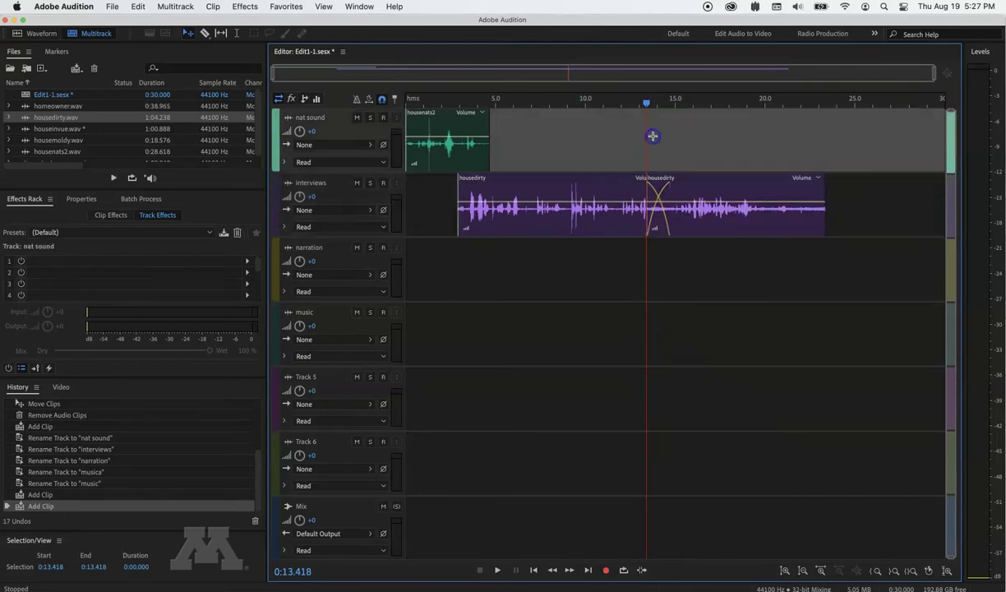
click(680, 206)
click(682, 220)
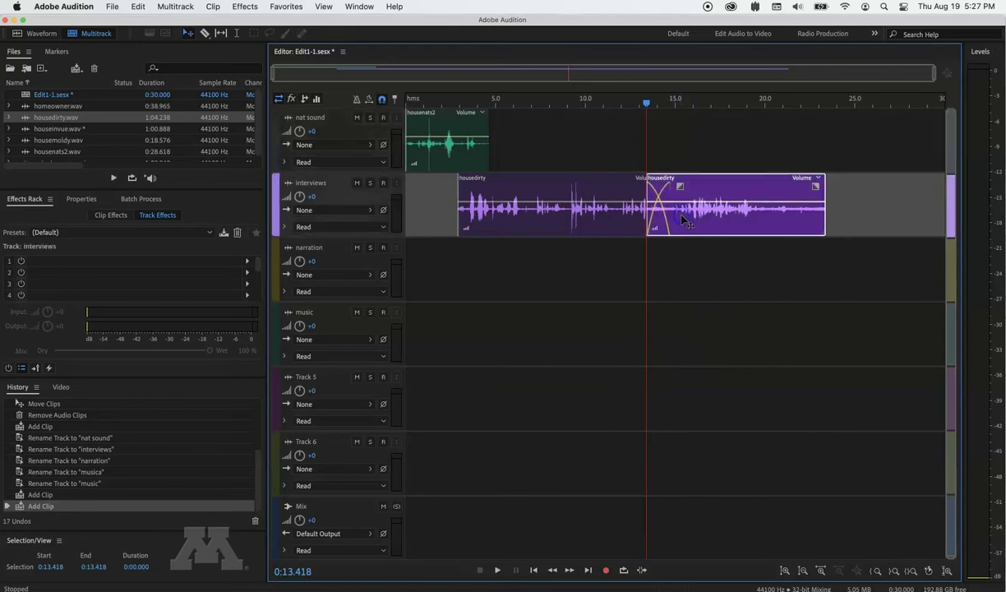
click(683, 222)
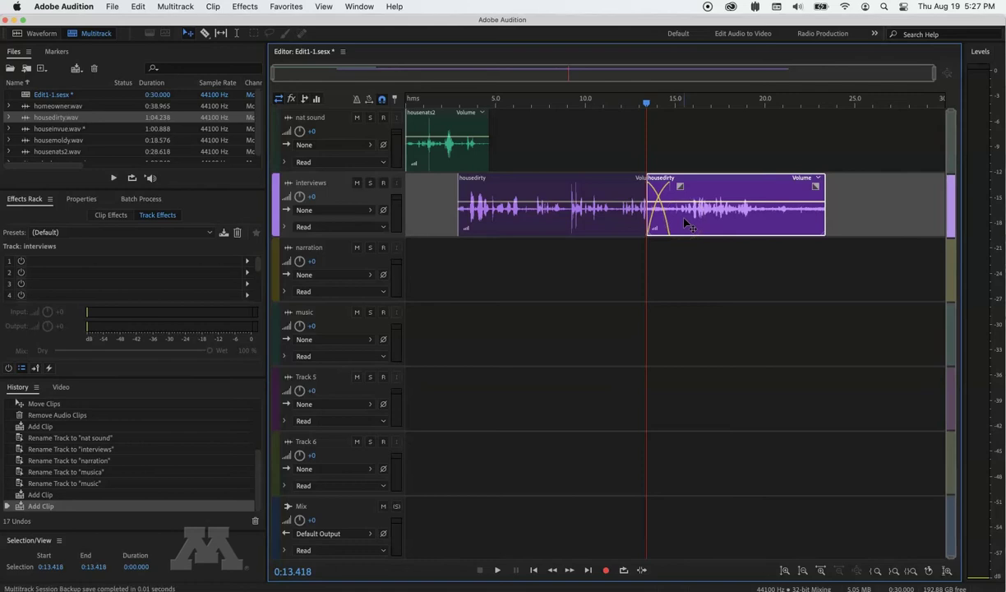
drag(680, 186, 646, 149)
key(space)
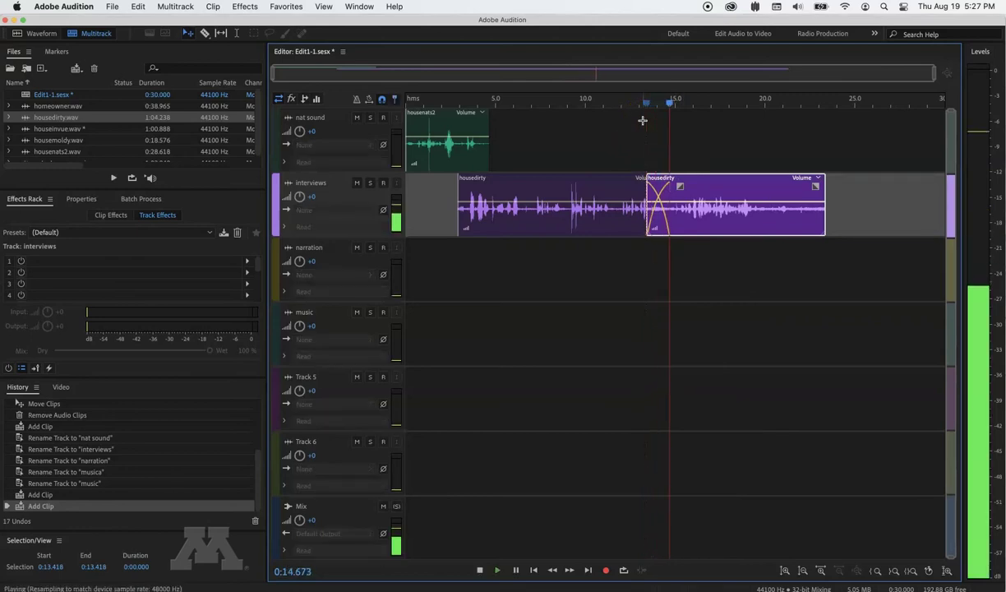
Stop playback and move the second housedirty clip from the interviews track to the nat sound track, starting at about 0:11.7
key(space)
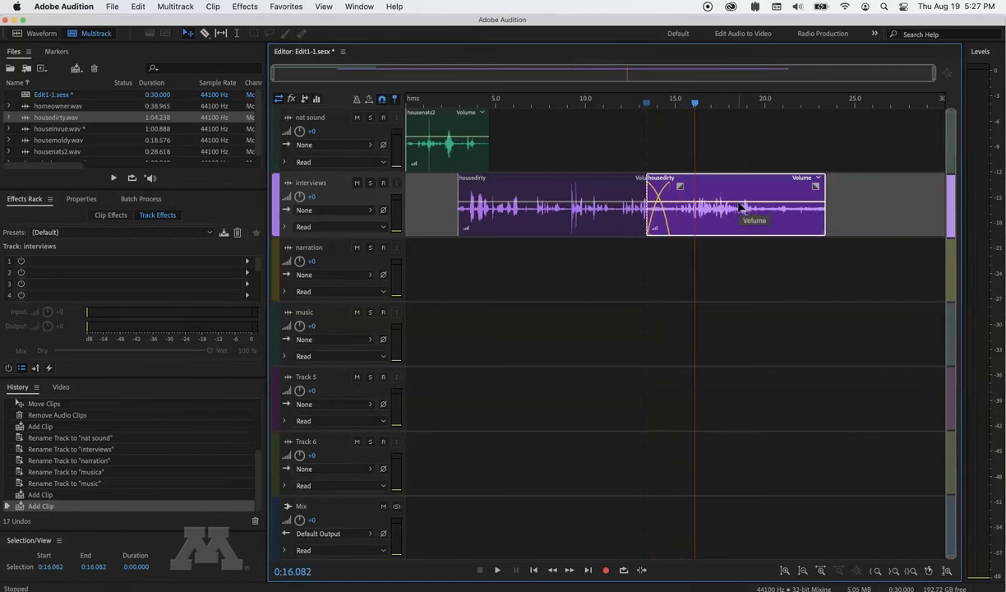
drag(733, 221, 703, 164)
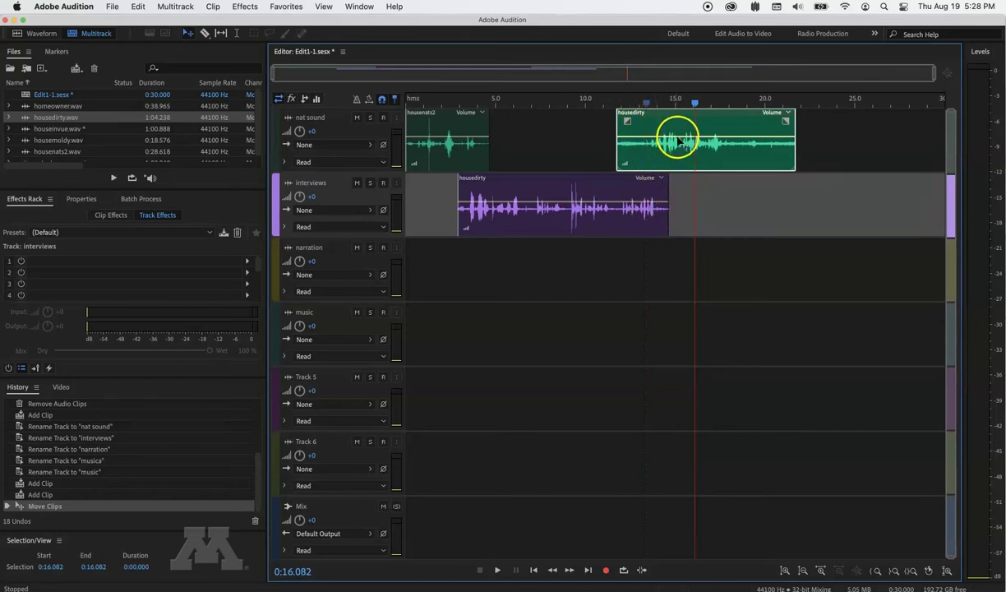
Insert the first 17 seconds of homeowner.wav into Edit1-1's interviews track at about 0:18.0
click(733, 214)
drag(701, 99, 732, 105)
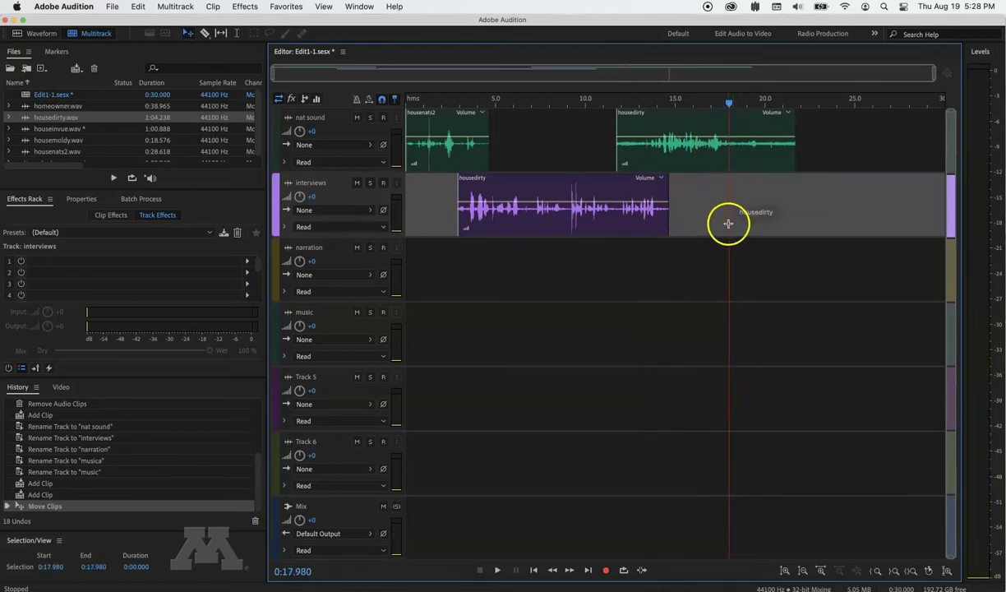
double_click(61, 106)
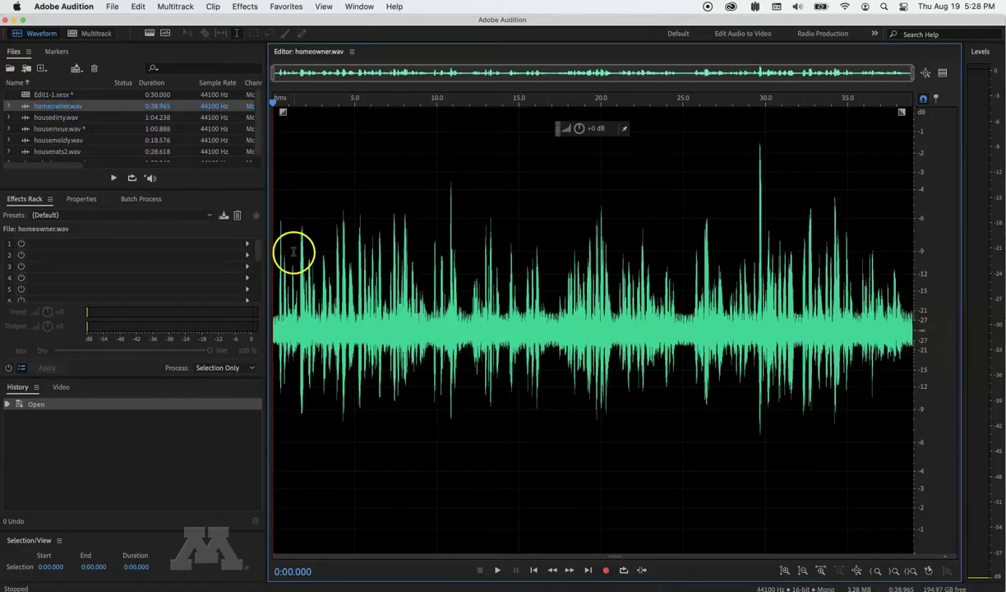
click(277, 265)
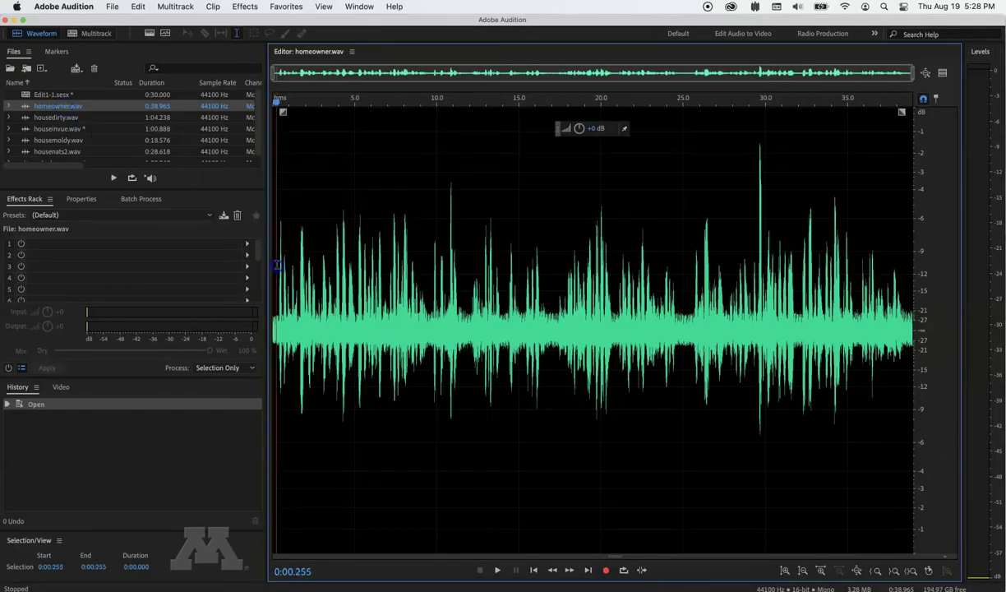
key(space)
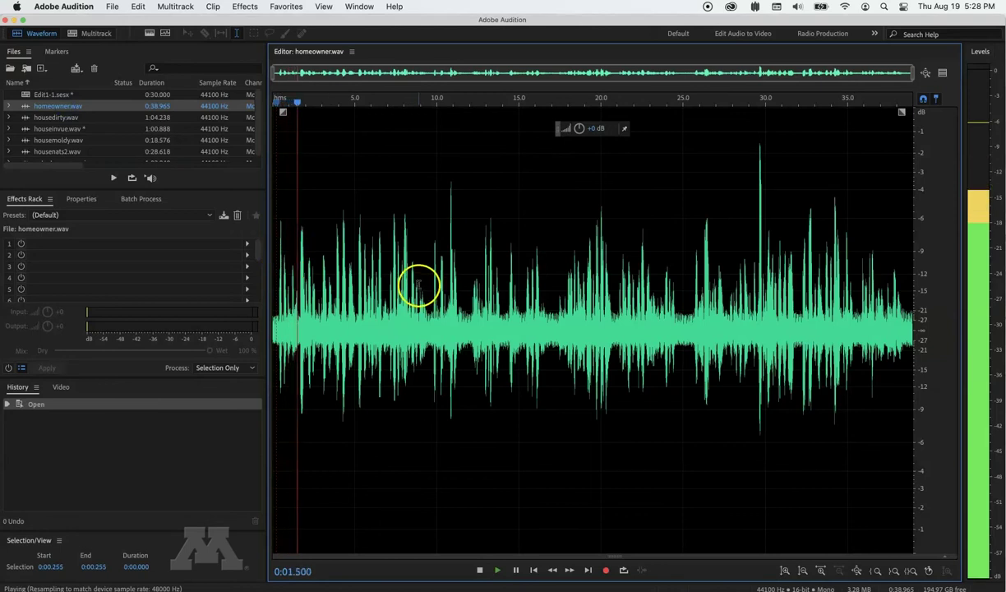
key(space)
click(554, 284)
key(space)
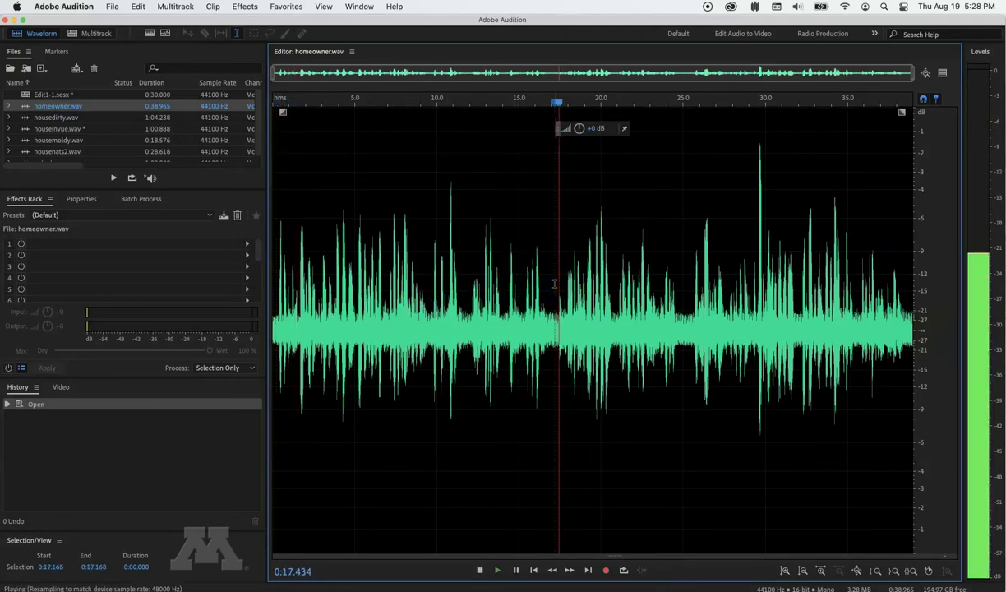
drag(552, 283, 234, 274)
right_click(467, 247)
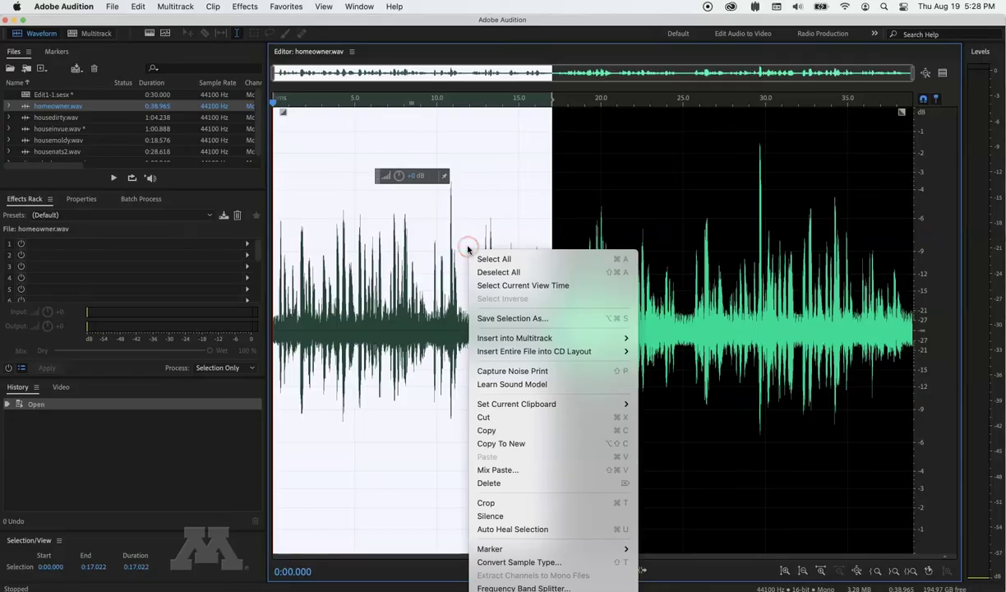
mouse_move(530, 342)
click(662, 358)
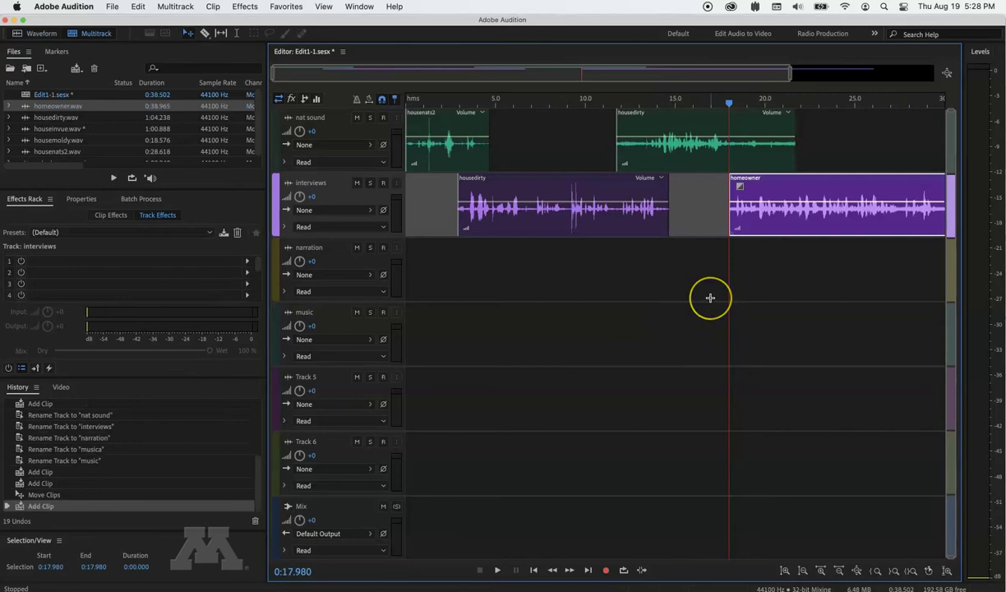
Insert the section of nats_tear_down_noise.wav from 0:15.0 to about 0:42.8 into Edit1-1's nat sound track at about 0:33.0
scroll(710, 297, right, 3)
scroll(710, 298, right, 3)
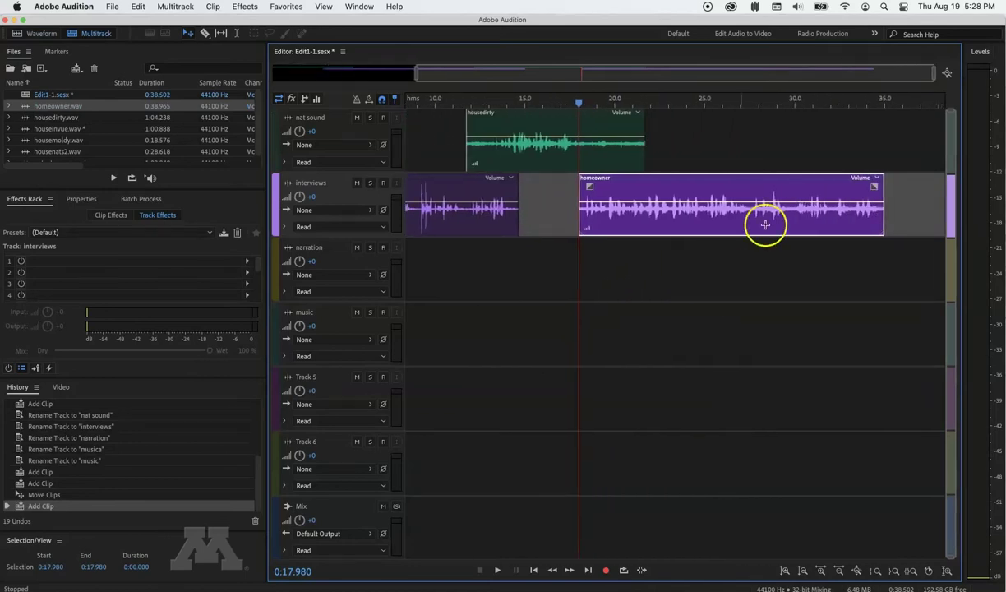
click(863, 131)
click(849, 125)
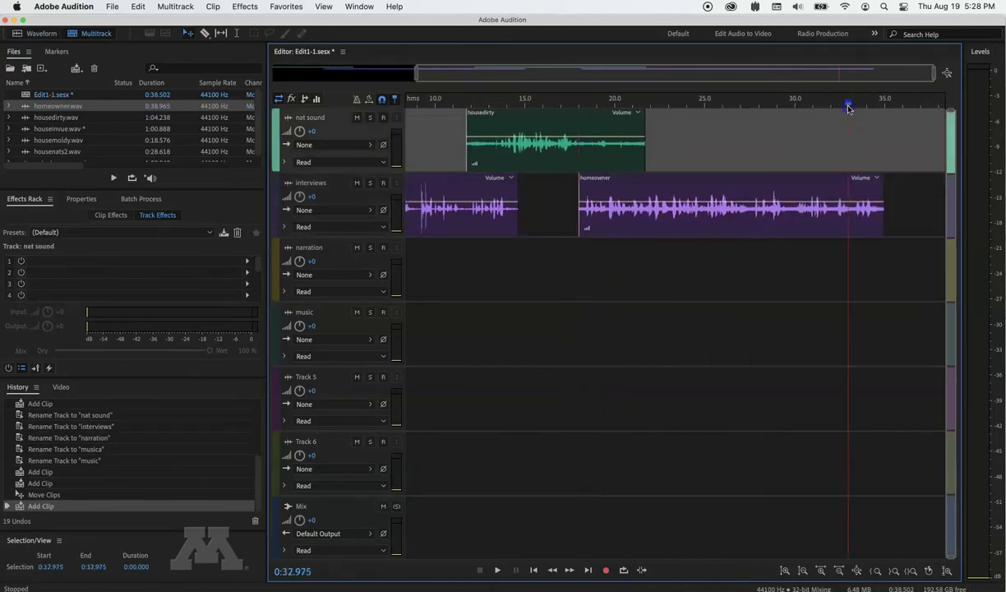
scroll(87, 157, down, 1)
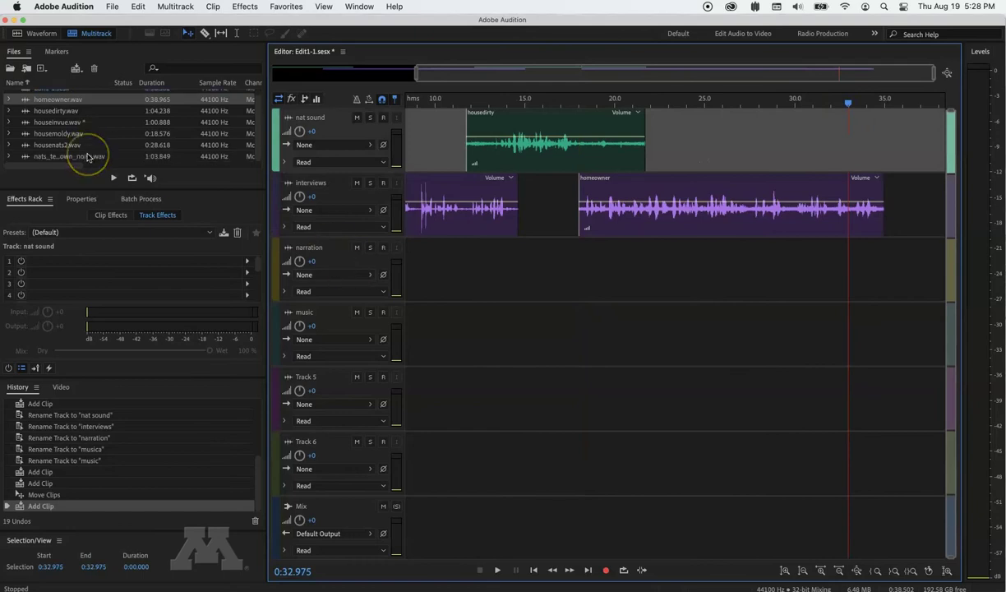
double_click(88, 157)
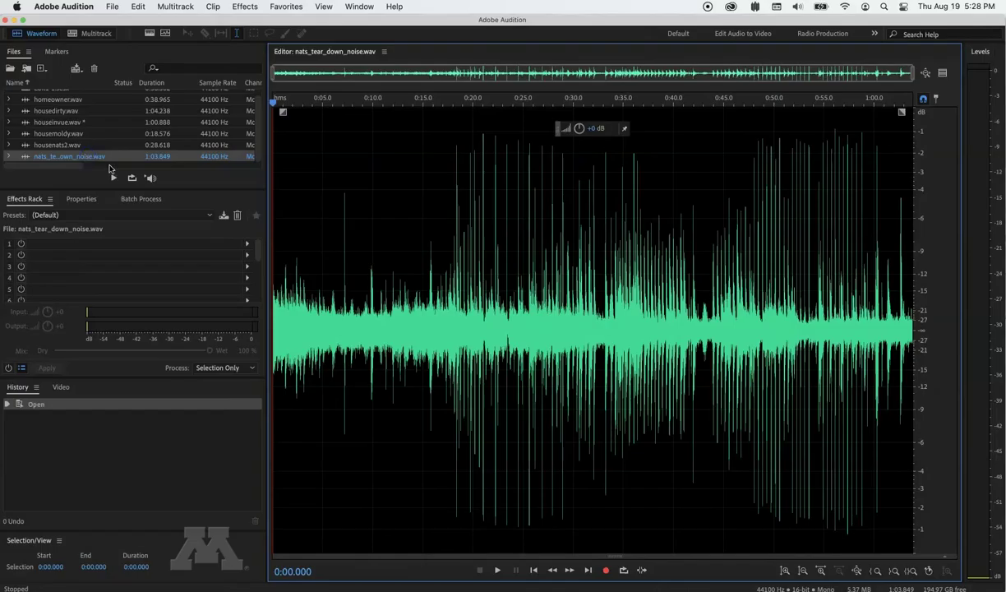
drag(424, 257, 700, 301)
key(space)
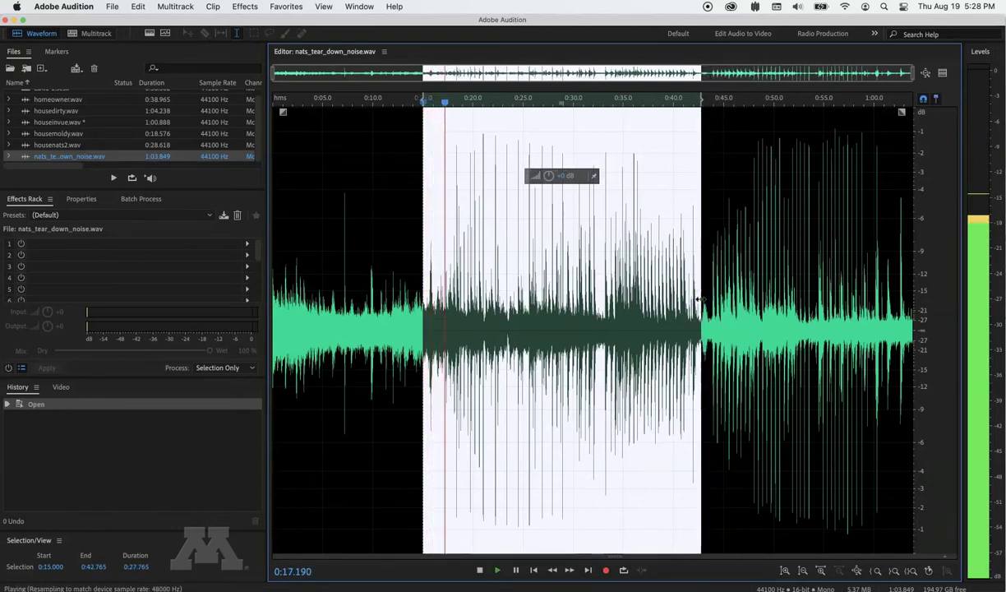
key(space)
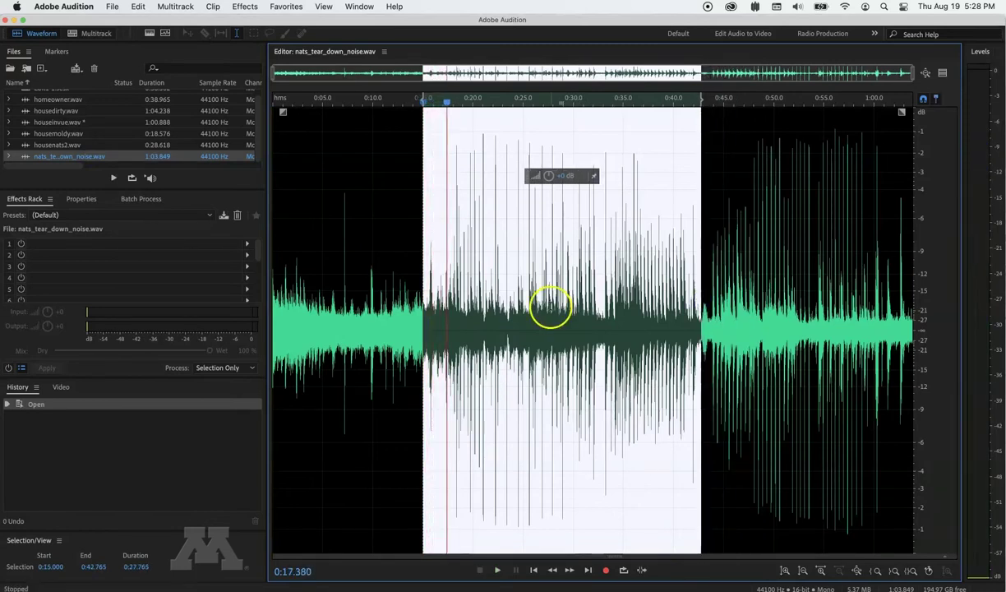
right_click(515, 291)
mouse_move(564, 369)
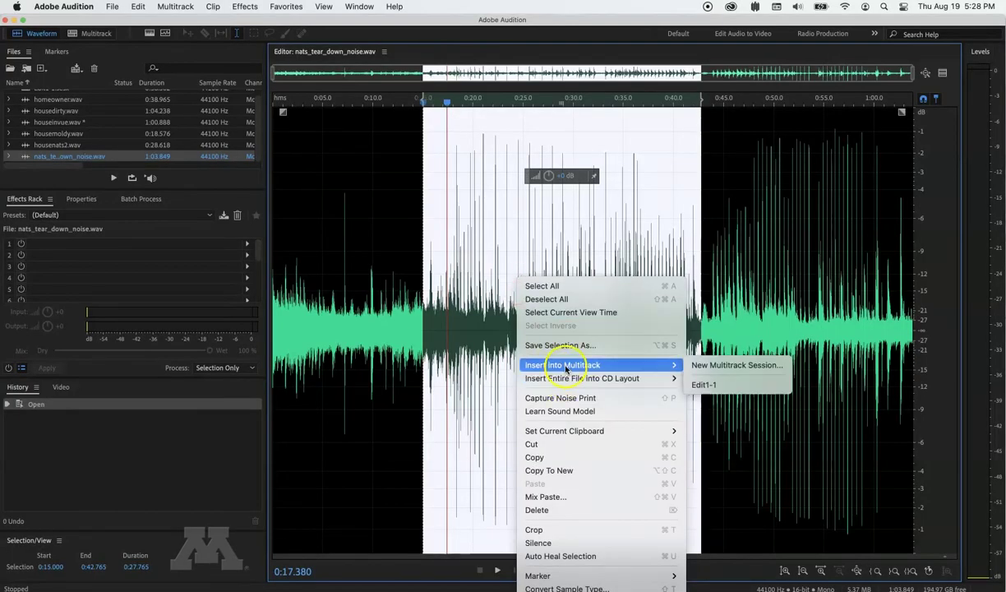
click(705, 384)
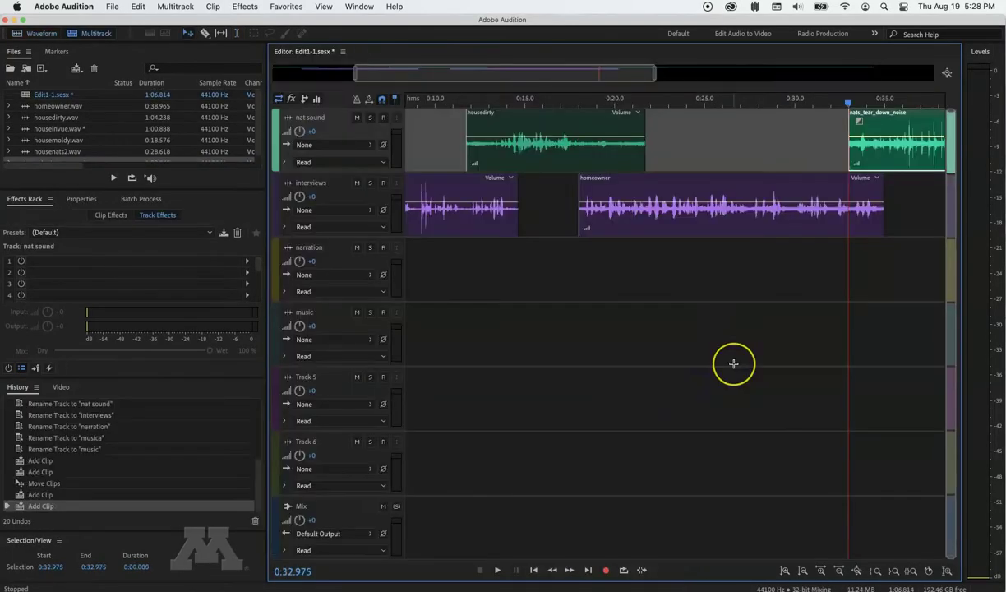
Insert the section of housemoldy.wav from about 0:04.3 to its end into Edit1-1's nat sound track at about 0:38.1
scroll(734, 363, right, 10)
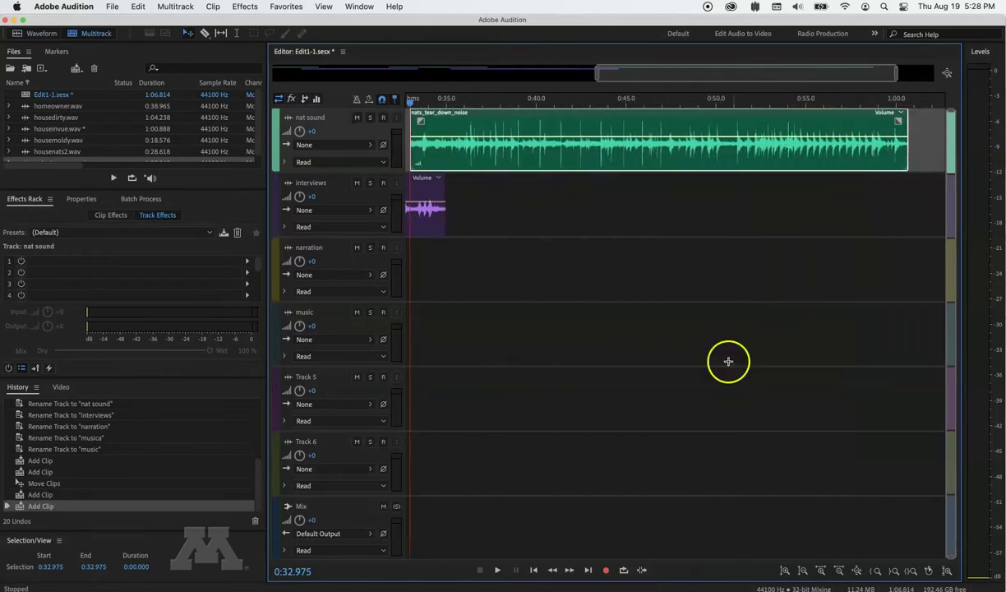
click(502, 101)
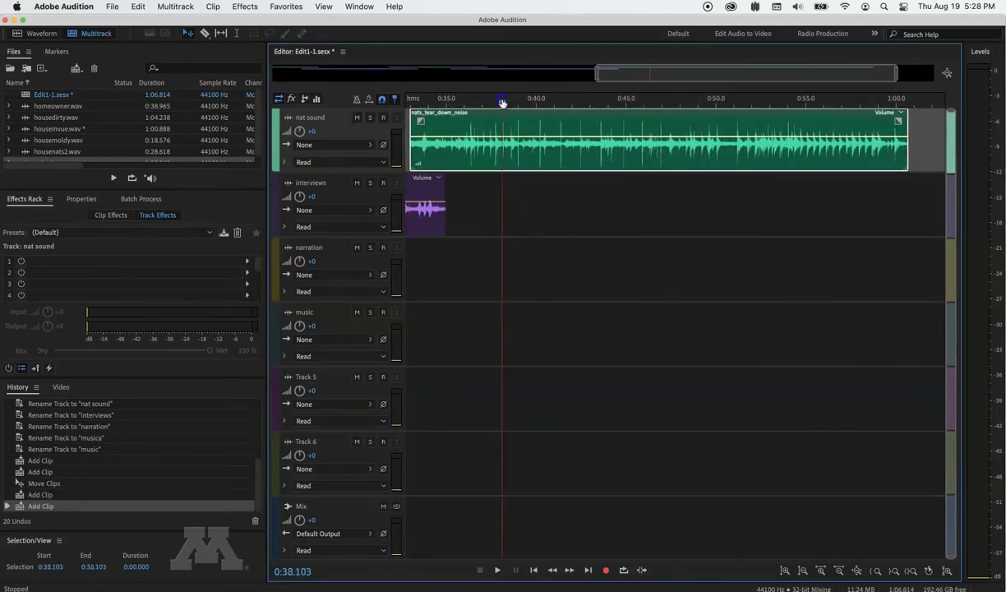
double_click(68, 140)
click(319, 245)
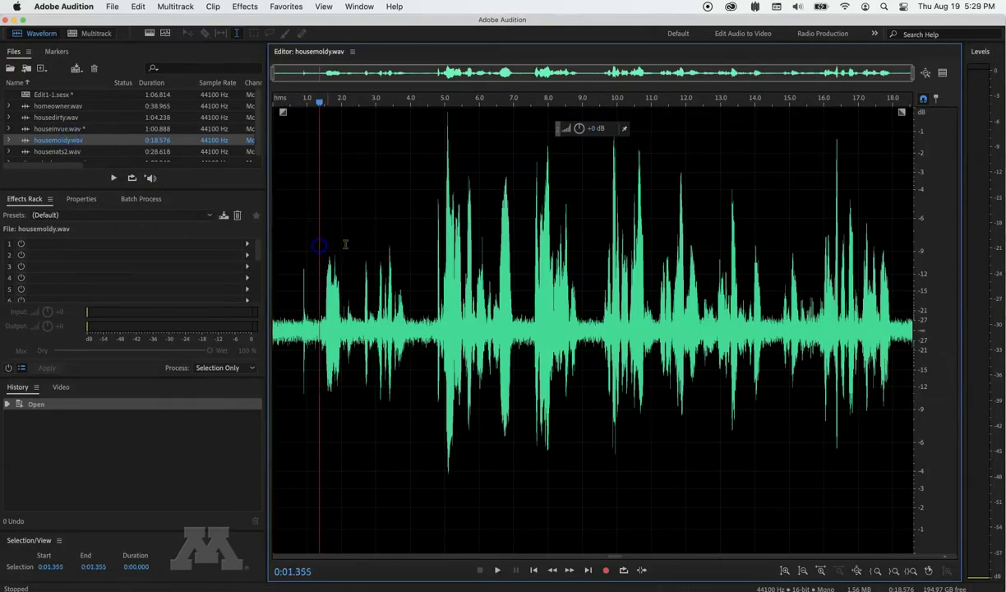
key(space)
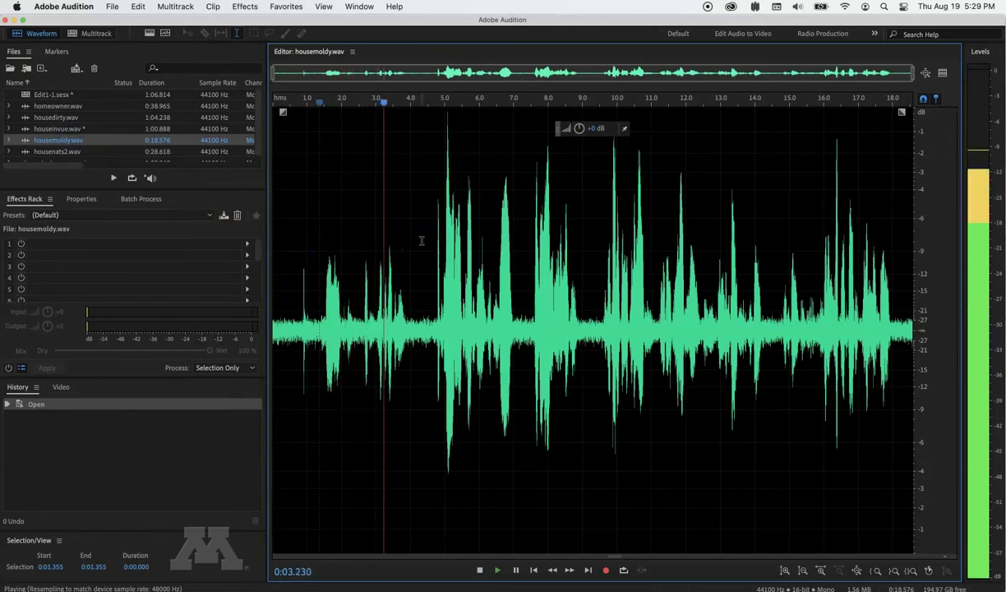
key(space)
click(420, 241)
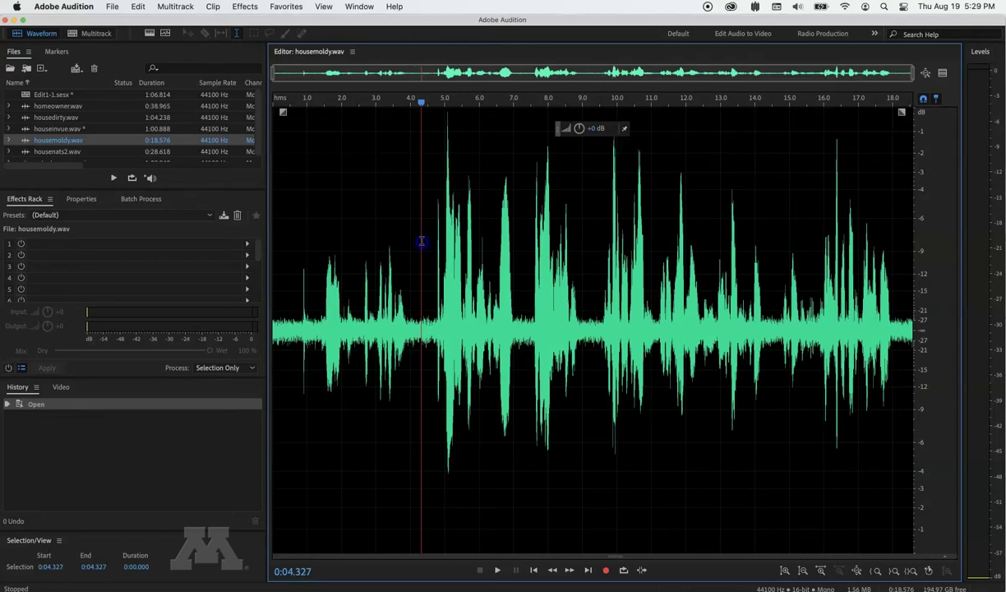
drag(448, 246, 912, 285)
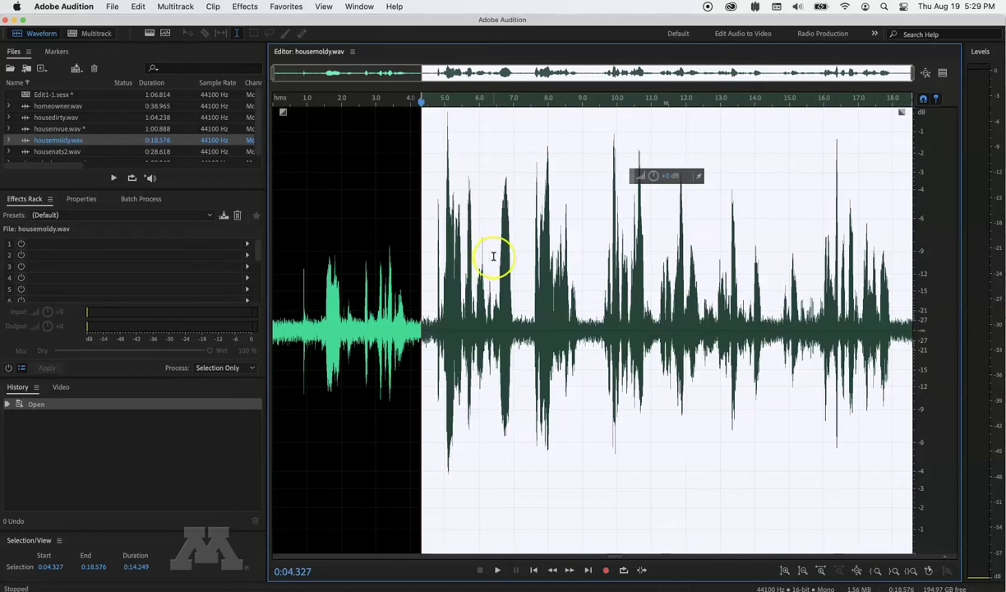
right_click(520, 259)
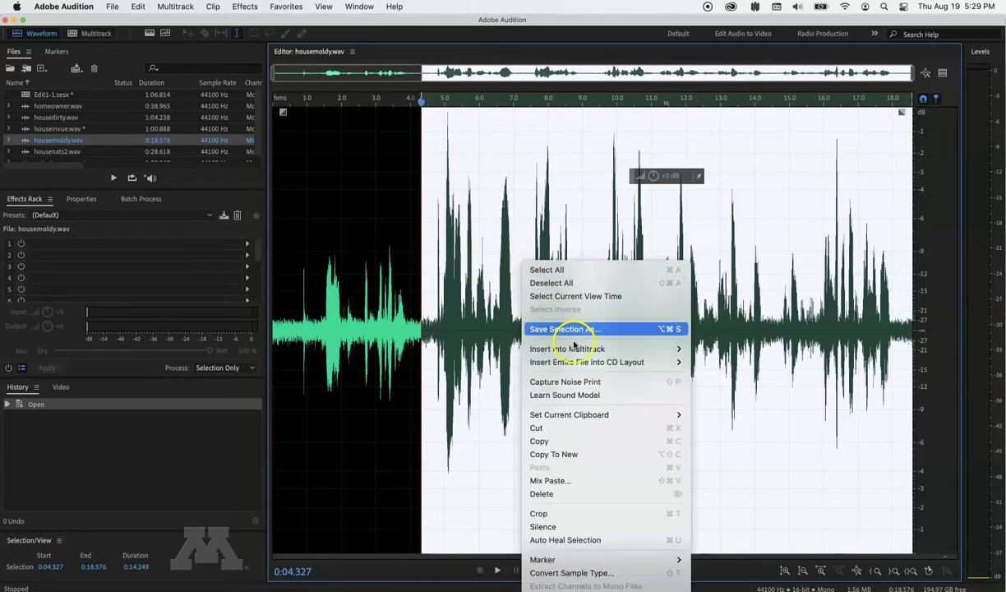
mouse_move(606, 348)
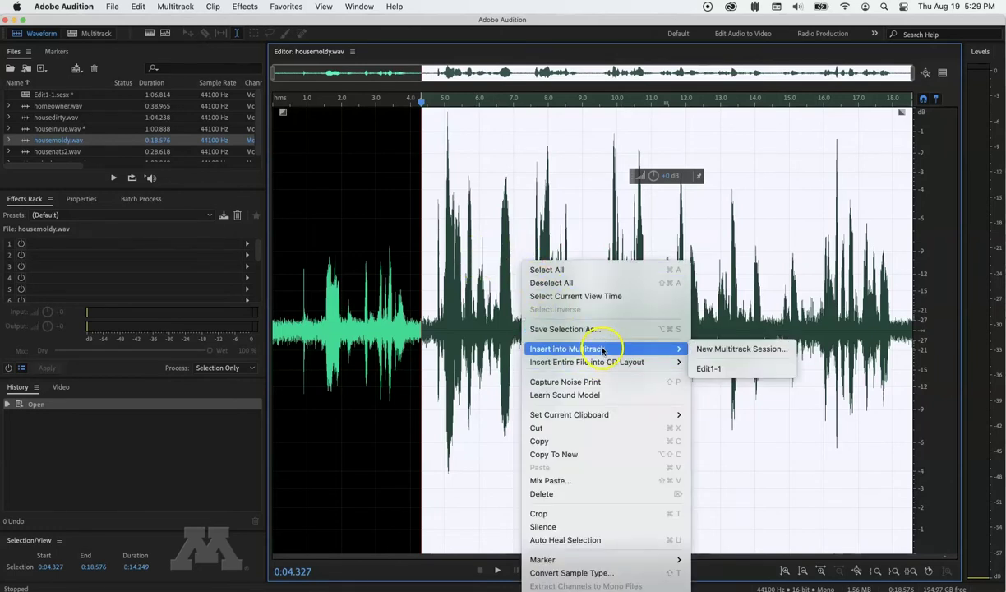
click(710, 368)
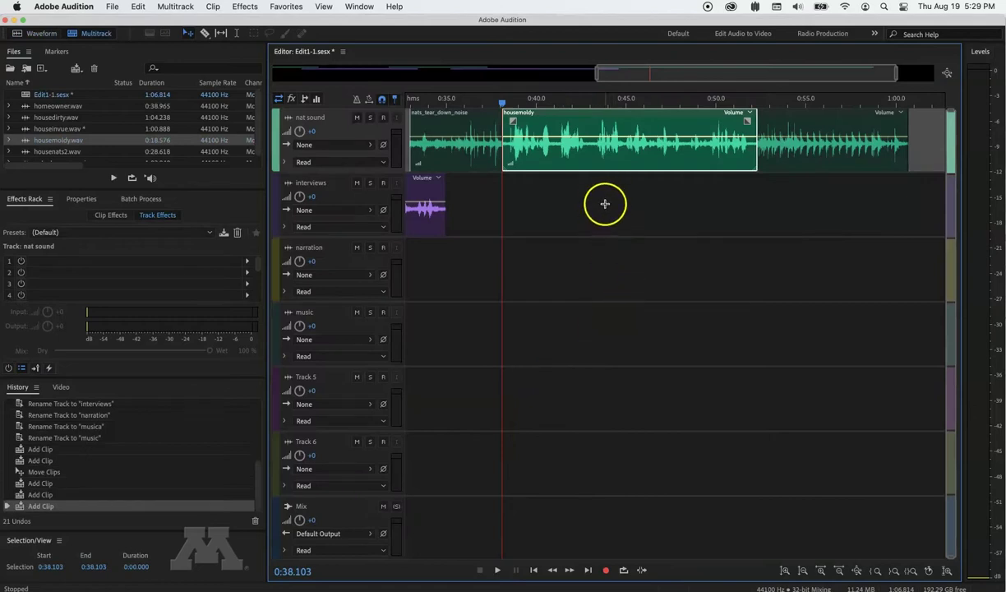
Move the housemoldy clip to the interviews track and shift it earlier to start at about 0:36.8
drag(606, 161, 606, 194)
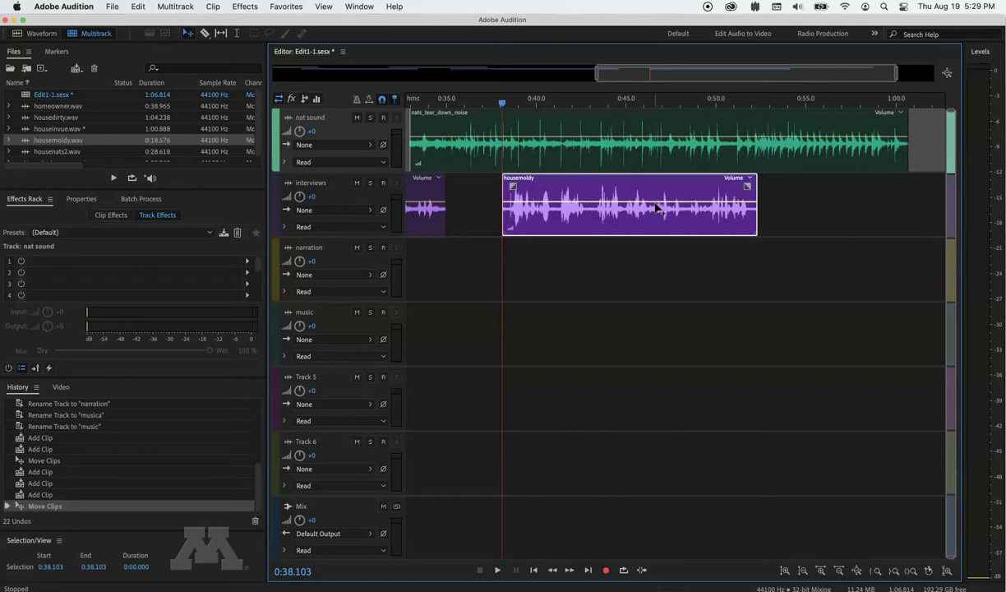
drag(635, 189, 611, 194)
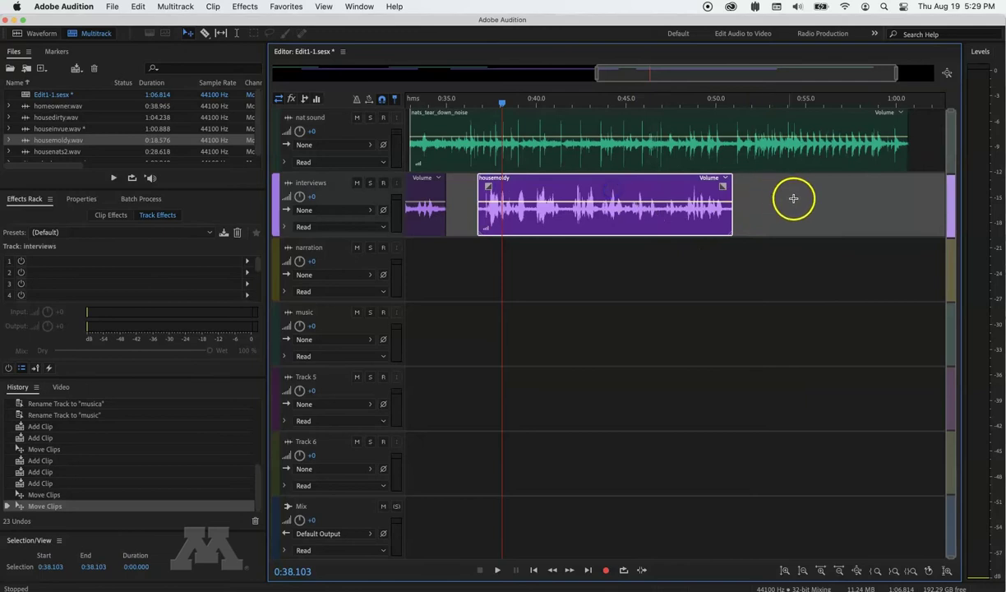
Insert the section of homeowner.wav from about 0:17.6 to its end into Edit1-1's interviews track at about 0:54.3
click(793, 198)
click(793, 99)
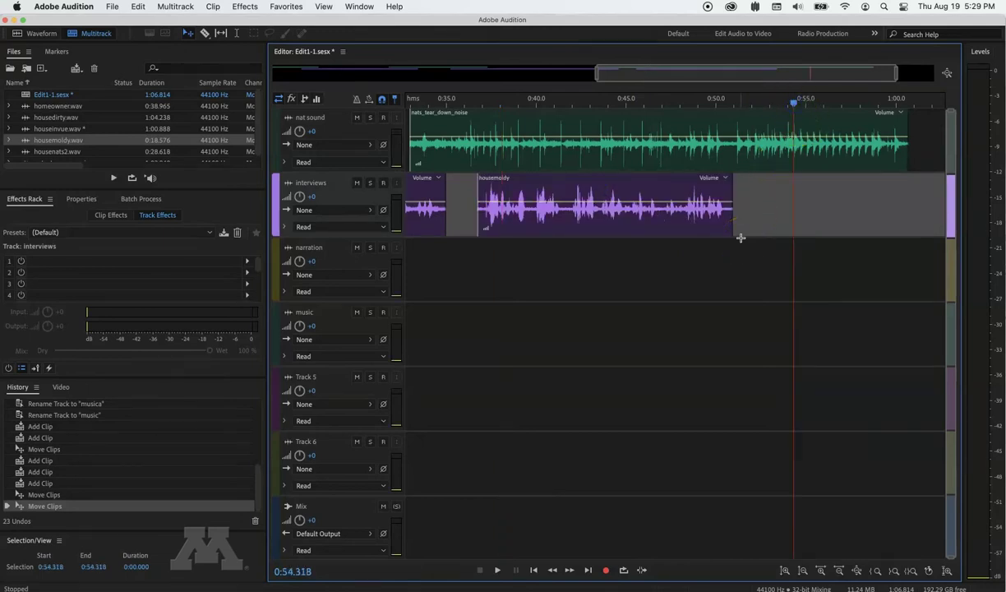
double_click(65, 107)
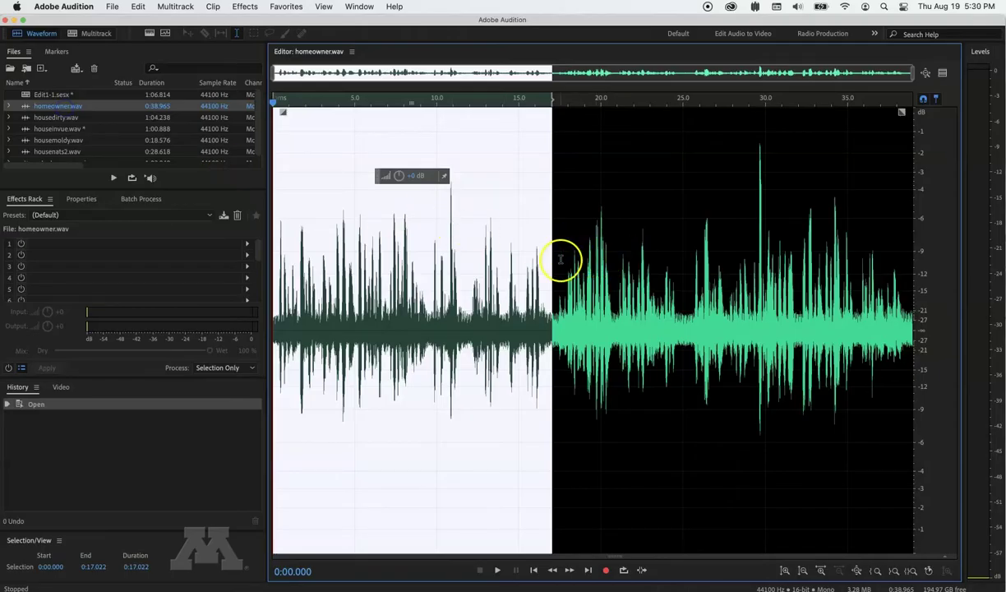
click(555, 260)
key(space)
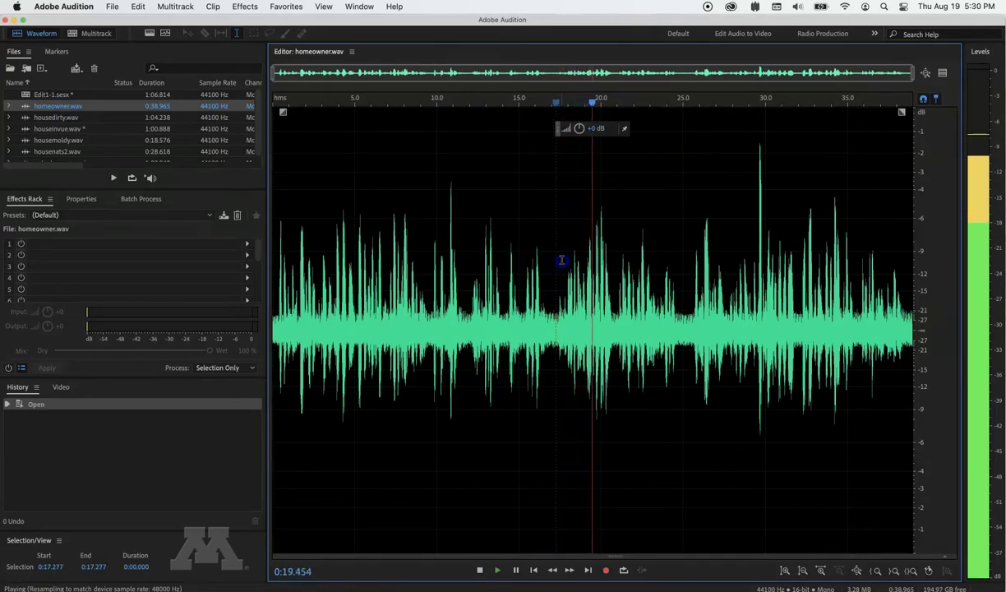
drag(561, 263, 941, 285)
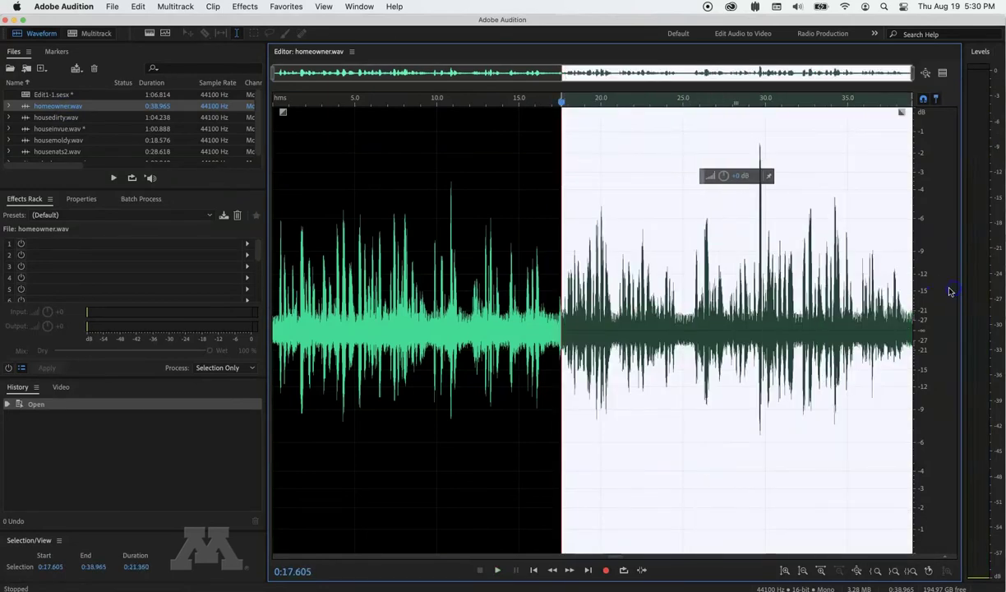
right_click(804, 261)
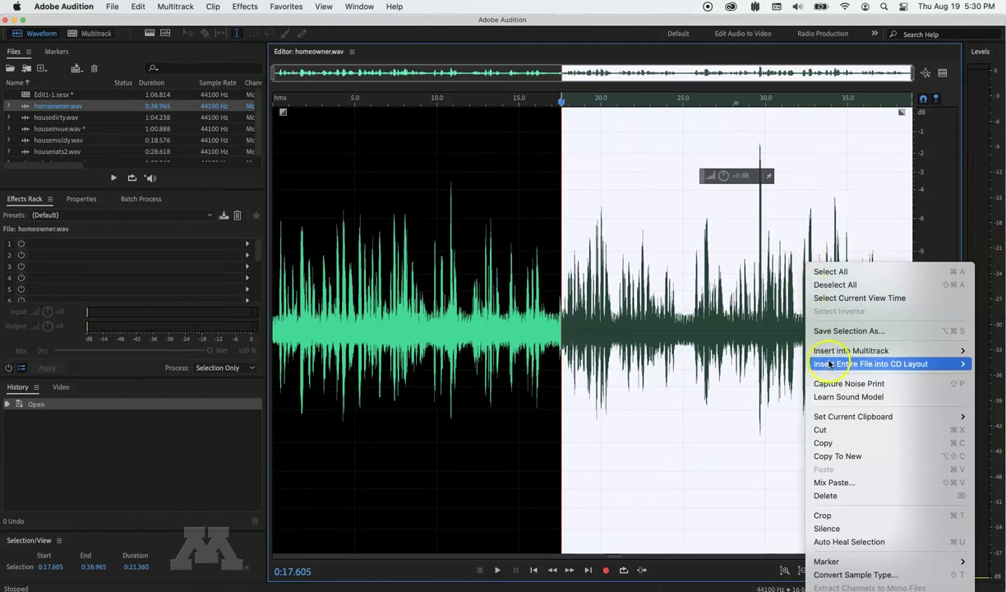
mouse_move(834, 364)
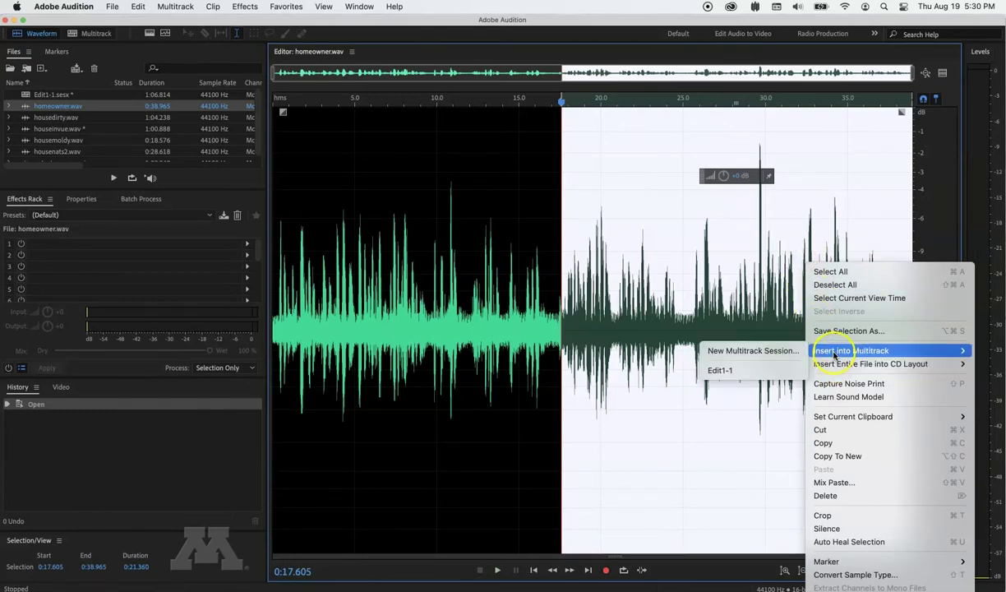
click(784, 371)
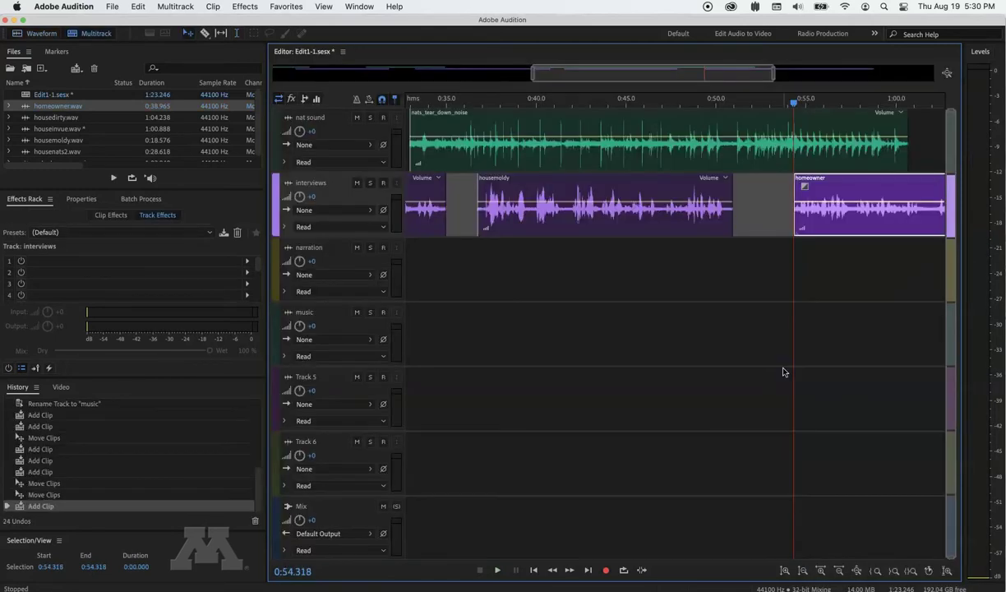
Extend the end of the nats_tear_down_noise clip on the nat sound track to about 1:18.0 and show the whole session
scroll(782, 368, right, 10)
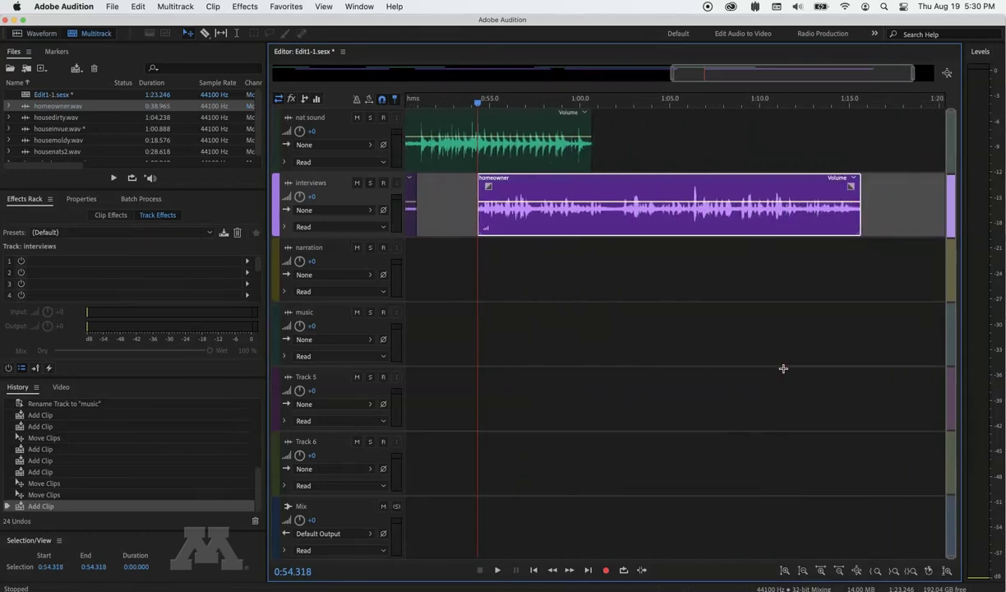
mouse_move(860, 187)
mouse_down()
mouse_move(830, 186)
mouse_move(860, 187)
mouse_up()
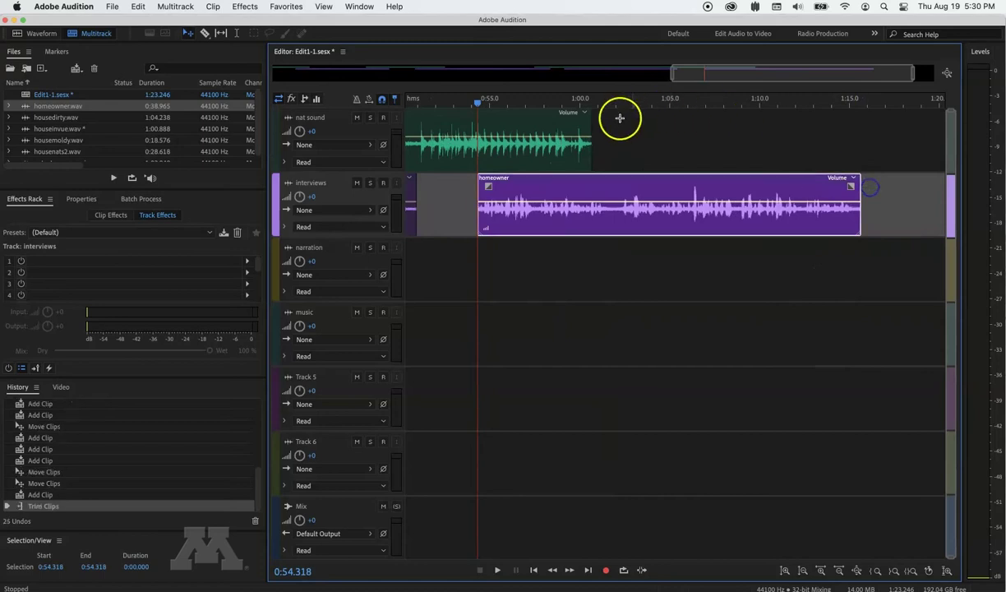
drag(592, 124, 904, 129)
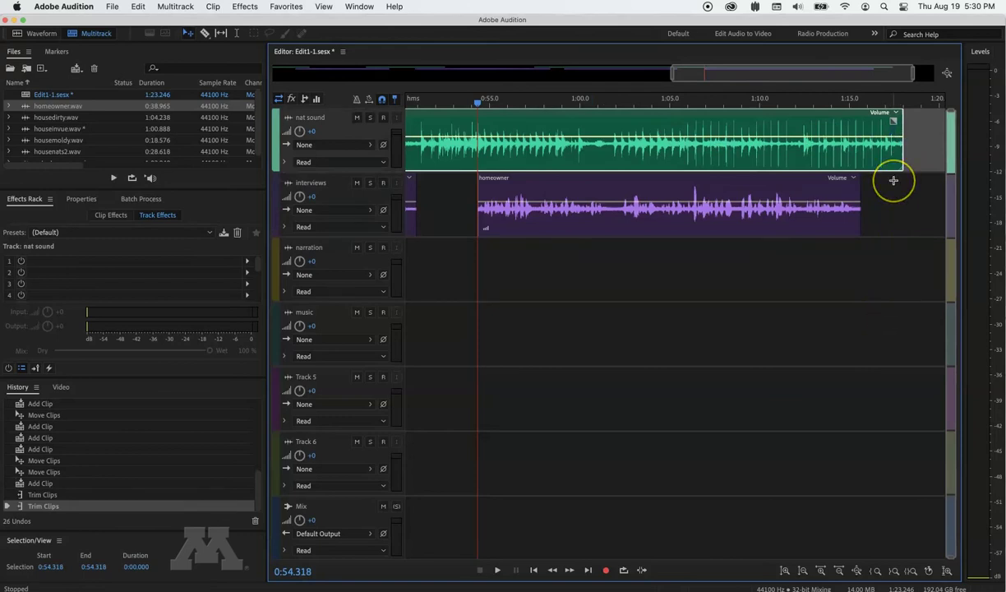
click(810, 209)
scroll(810, 208, left, 10)
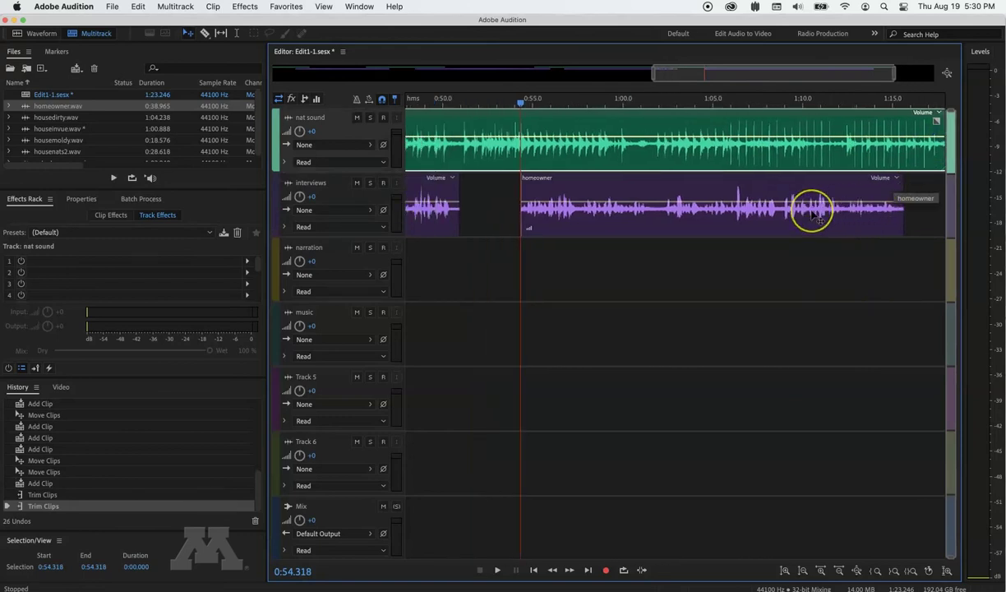
scroll(812, 216, left, 8)
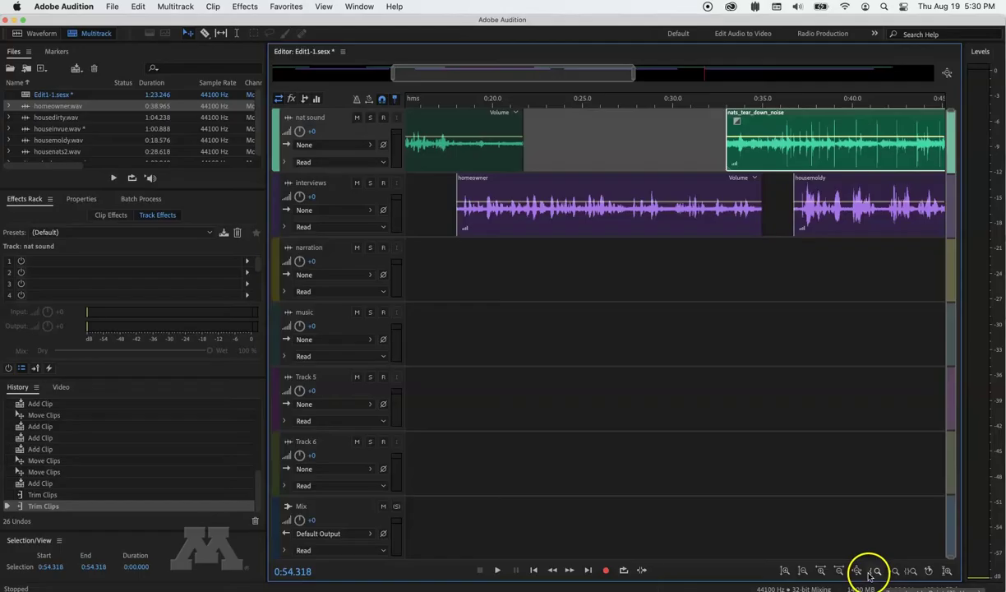
click(869, 573)
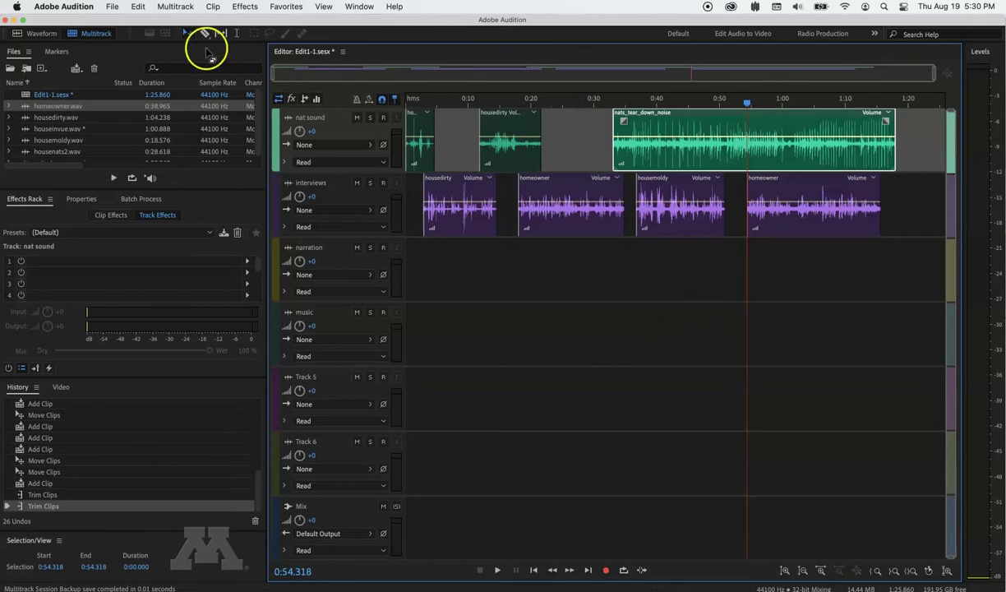
Create a new multitrack session named edit1-2 with no template, 44100 Hz, 32-bit float depth and a mono mix
click(183, 8)
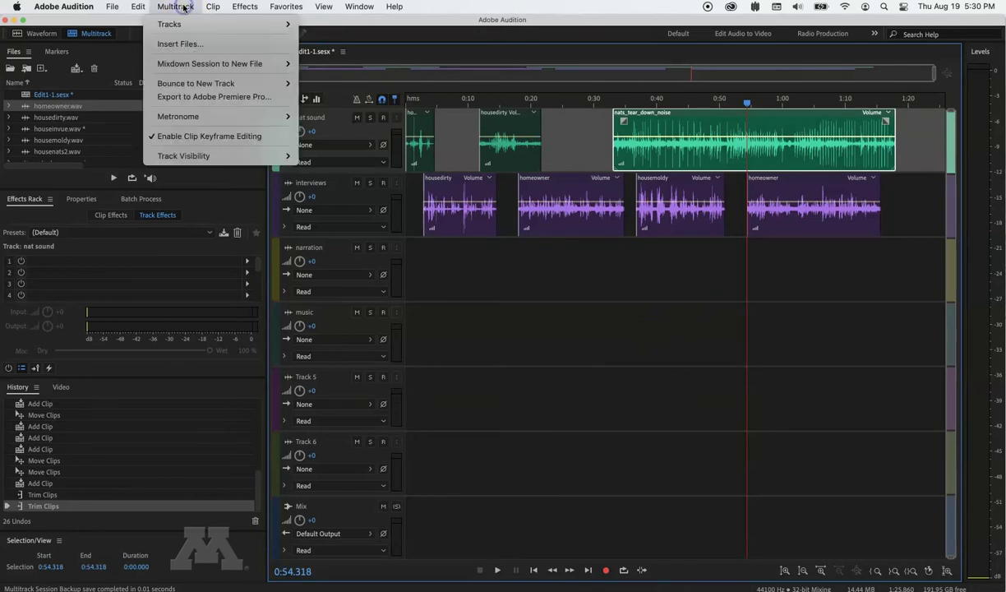
mouse_move(115, 24)
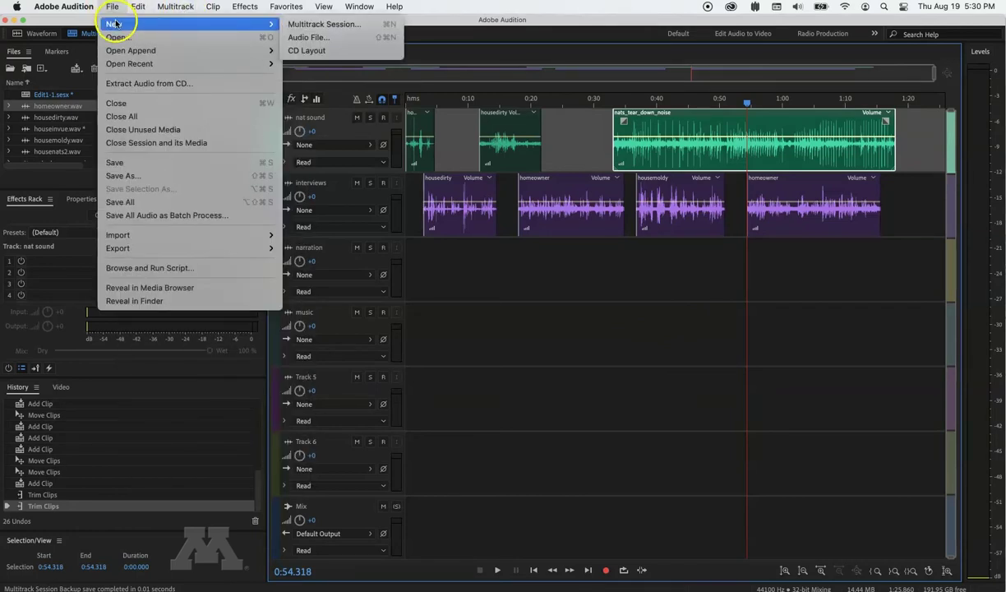
click(283, 23)
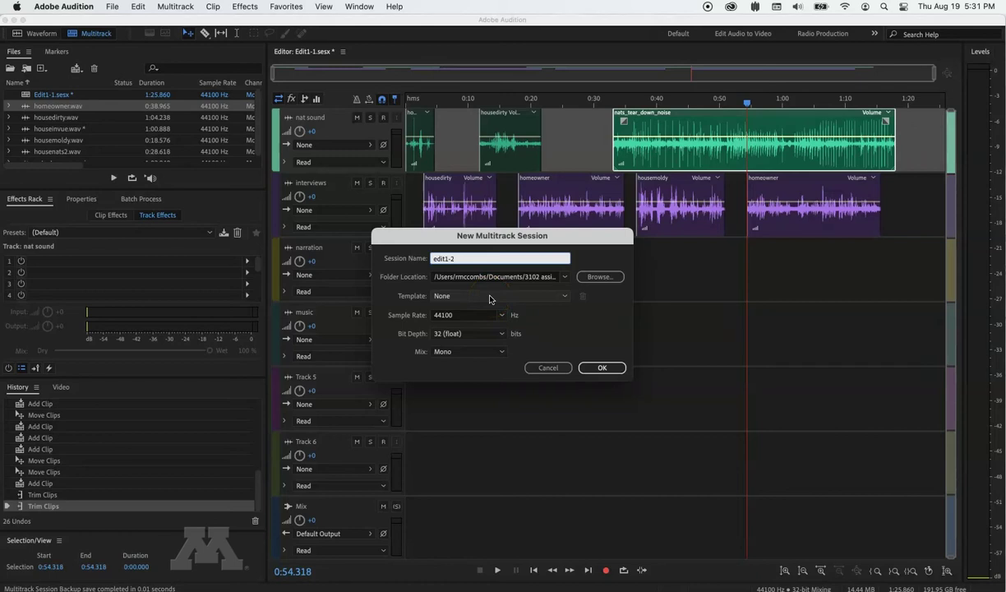
key(Return)
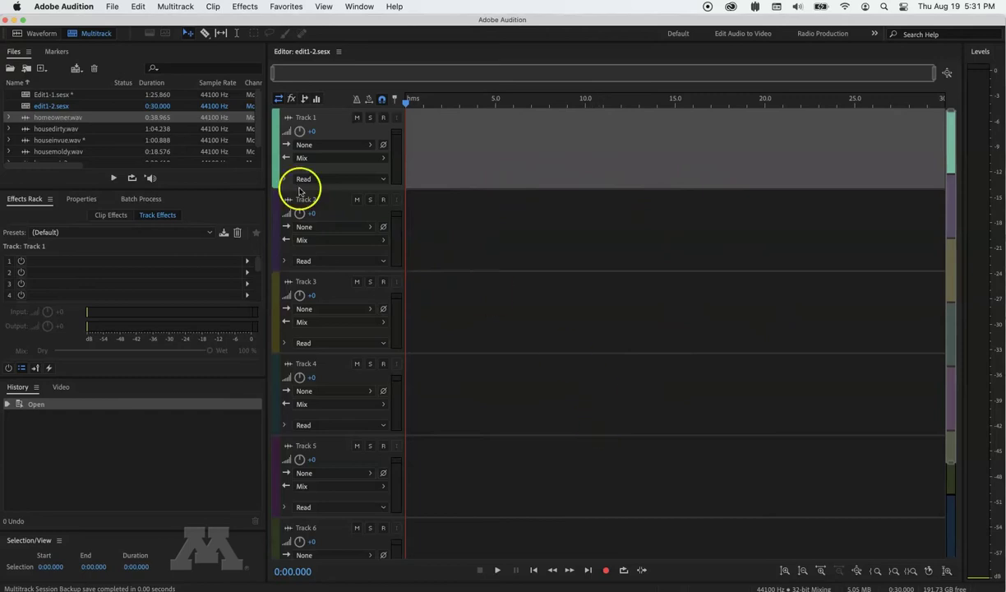
Add all six WAV files, from homeowner.wav to nats_tear_down_noise.wav, to separate tracks of edit1-2 starting at about 0:13.0
scroll(76, 140, down, 2)
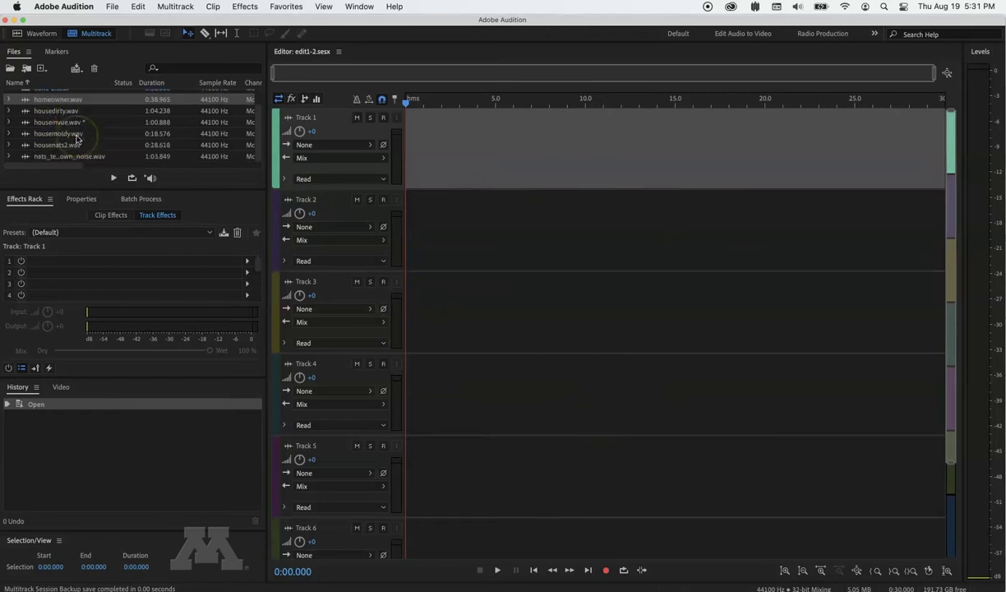
shift+click(74, 157)
drag(58, 105, 641, 182)
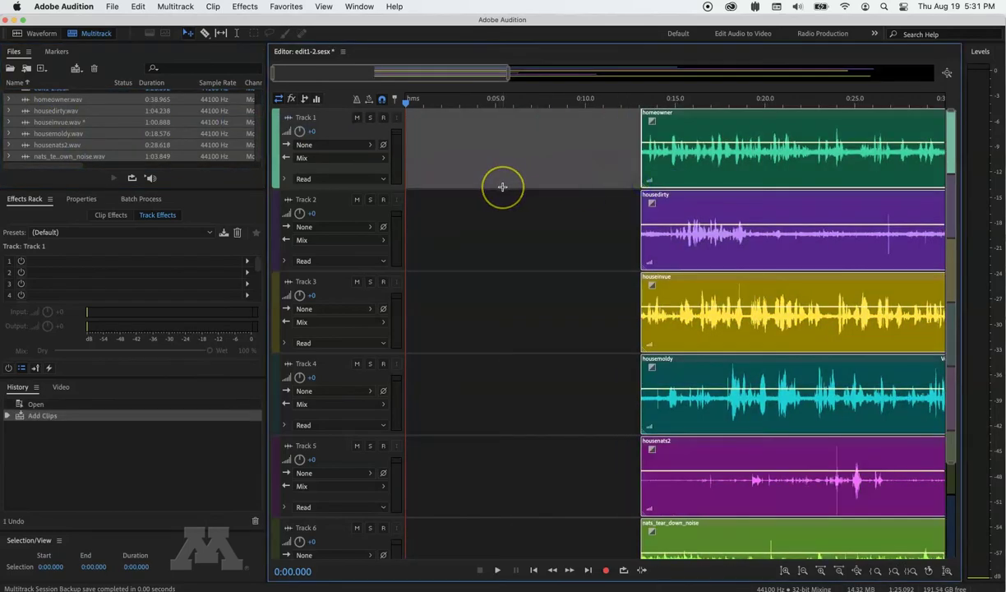
Move all six clips together to start at 2:00.0 and play them briefly from about 2:01.0
scroll(502, 187, right, 6)
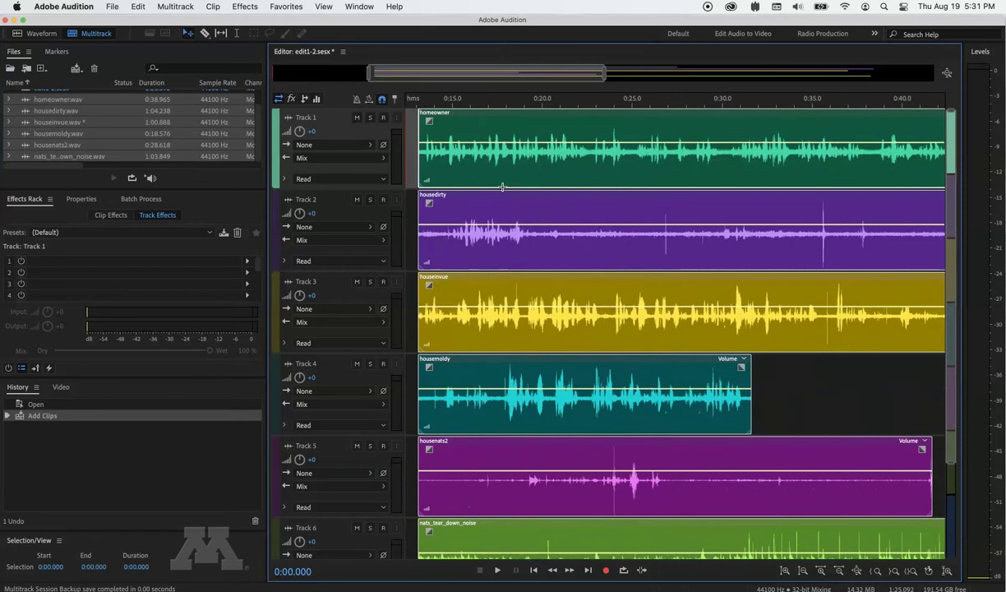
drag(489, 131, 764, 156)
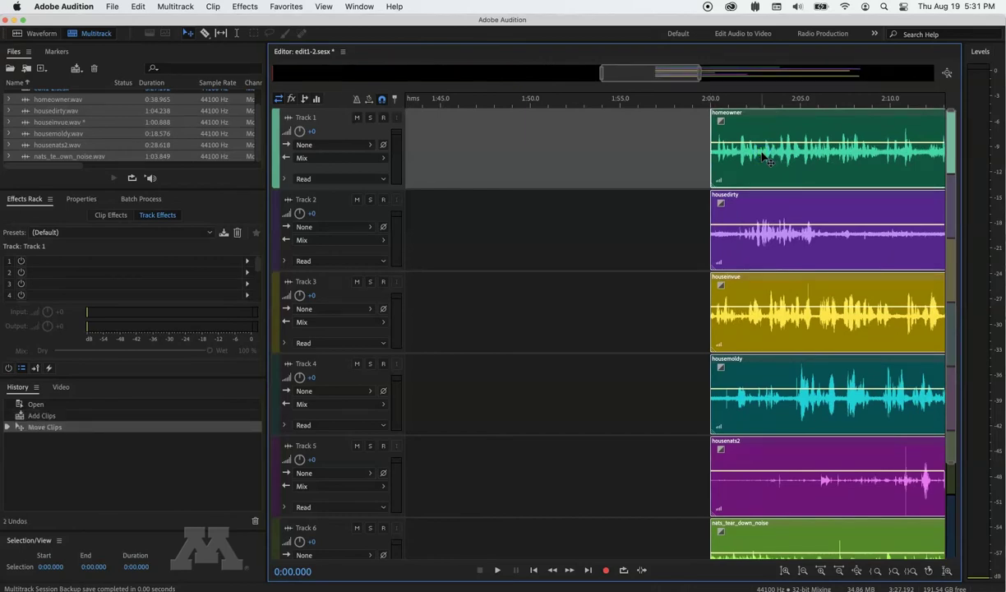
scroll(764, 154, left, 1)
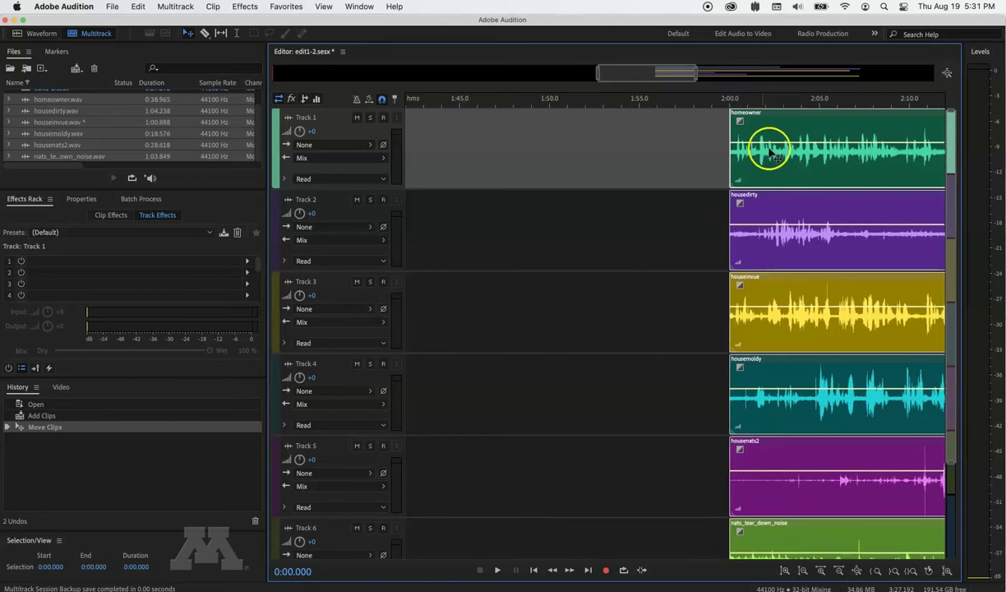
key(space)
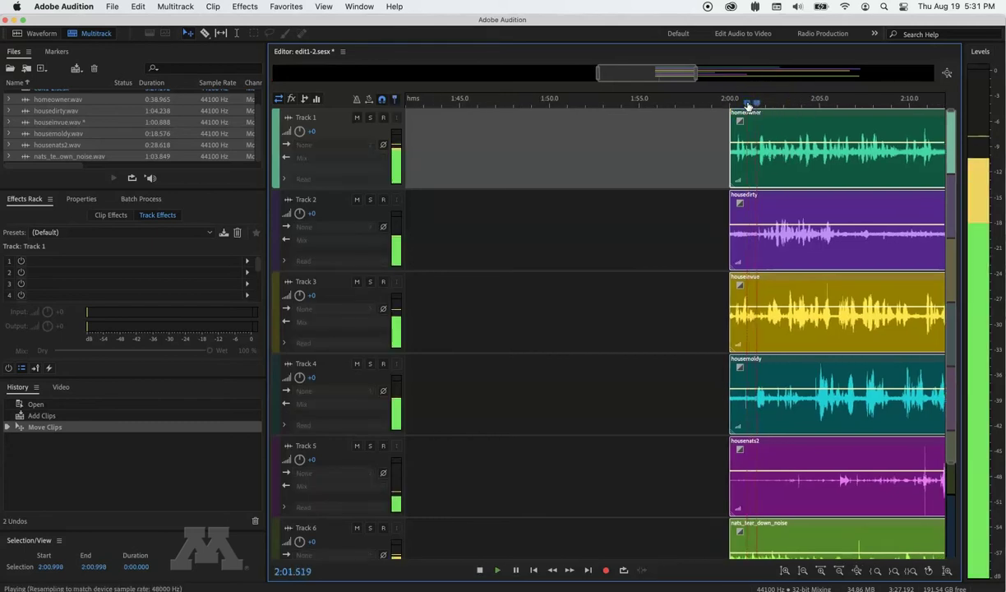
key(space)
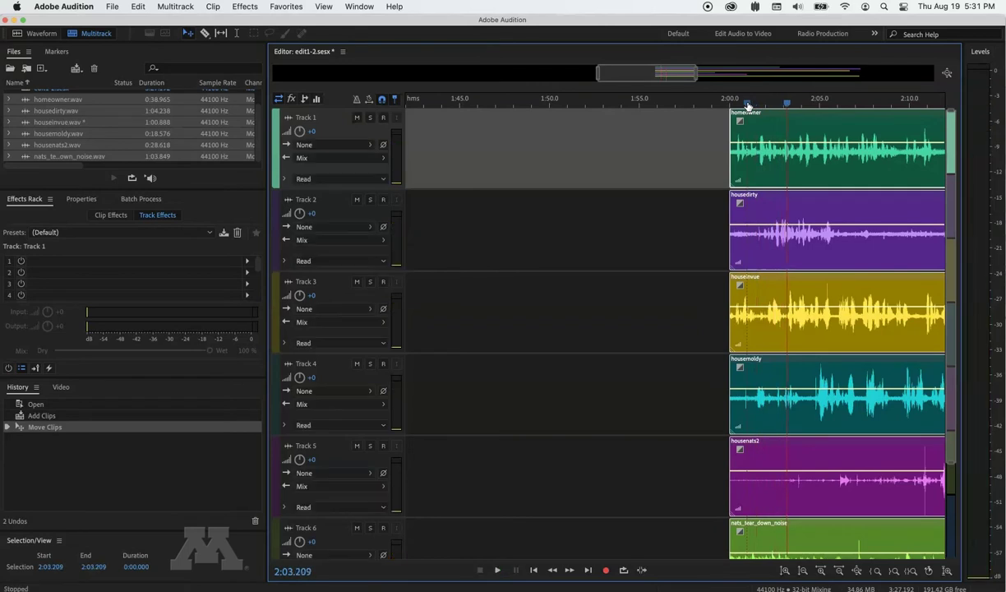
Solo Track 5 and play its housenats2 clip from about 2:10.6 to find the usable sound
scroll(859, 309, down, 2)
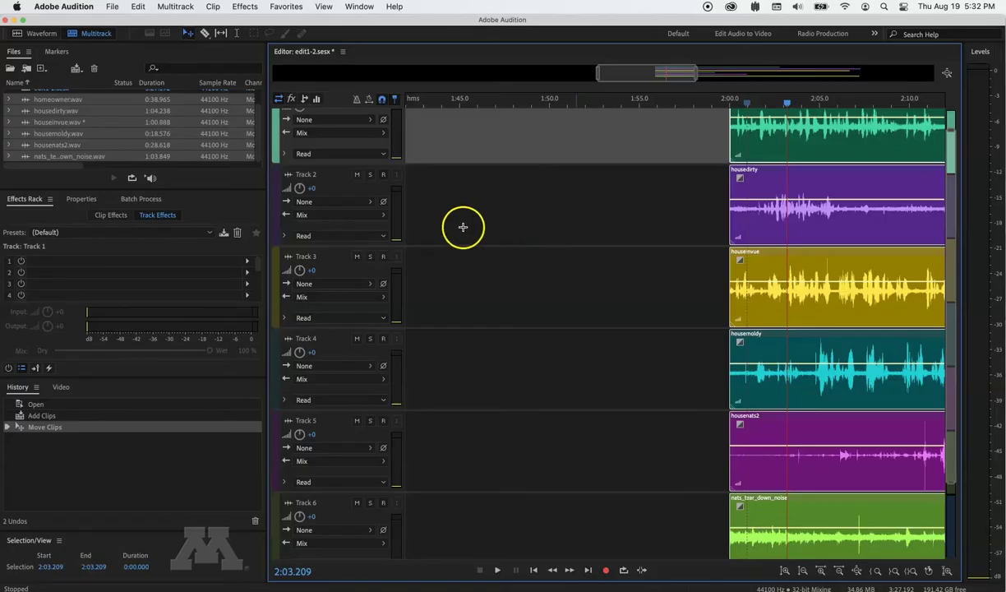
scroll(783, 425, right, 10)
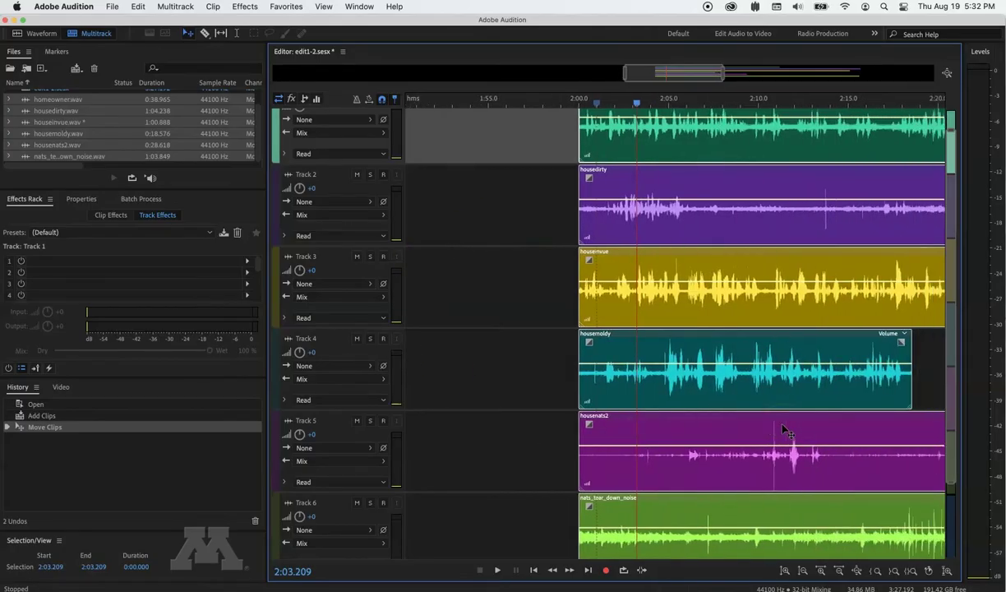
click(370, 420)
click(670, 439)
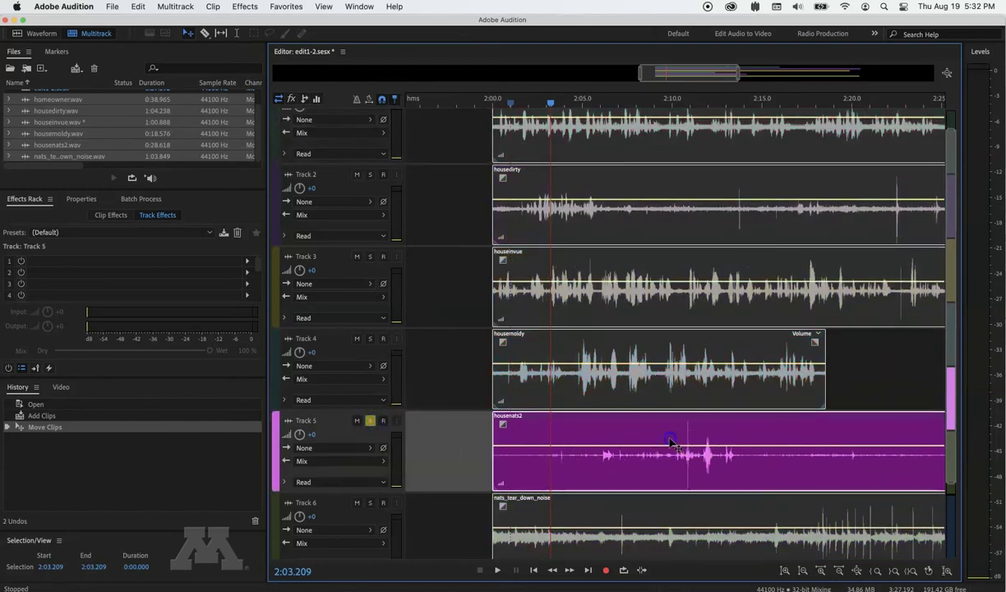
click(682, 102)
key(space)
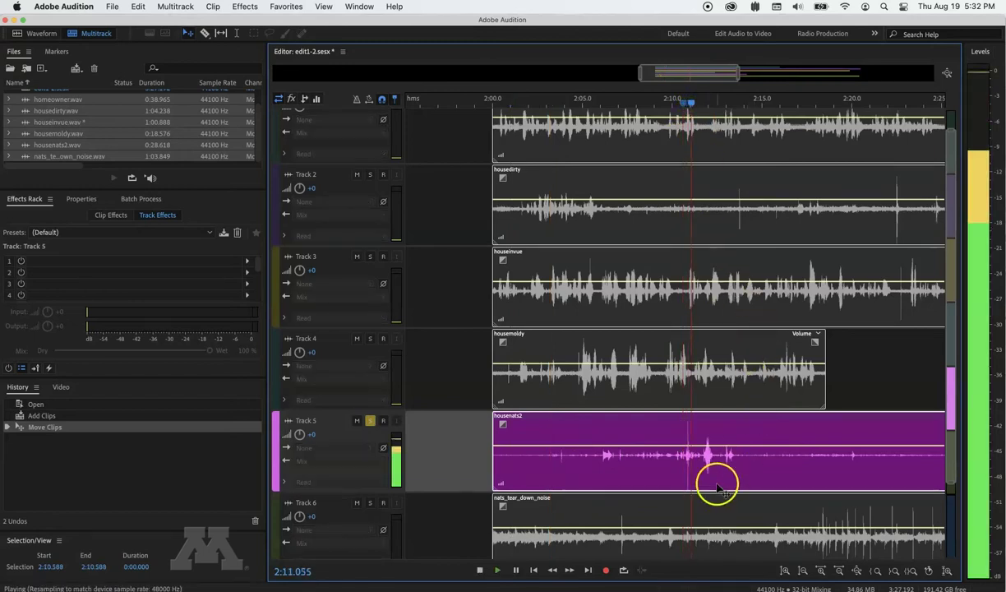
key(space)
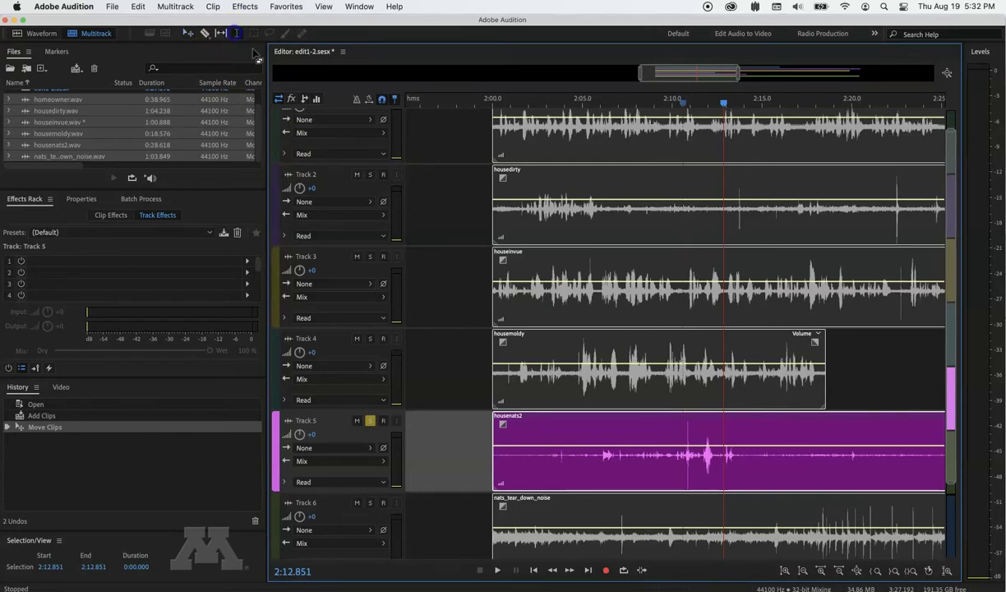
Copy the housenats2 section from about 2:09.4 to 2:14.4 on Track 5 and paste it at the start of Track 1
click(660, 441)
drag(660, 441, 749, 442)
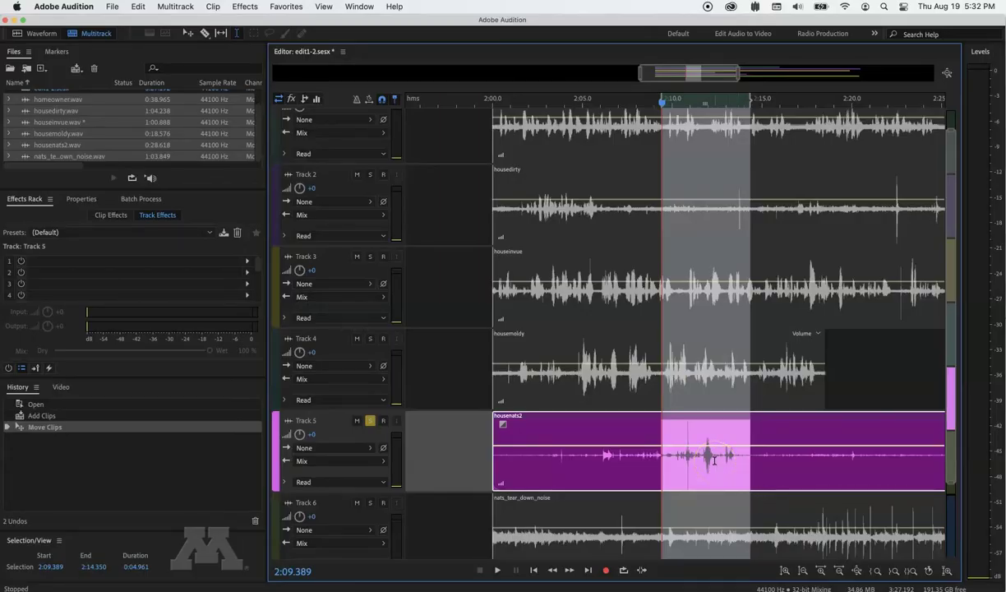
scroll(714, 460, left, 15)
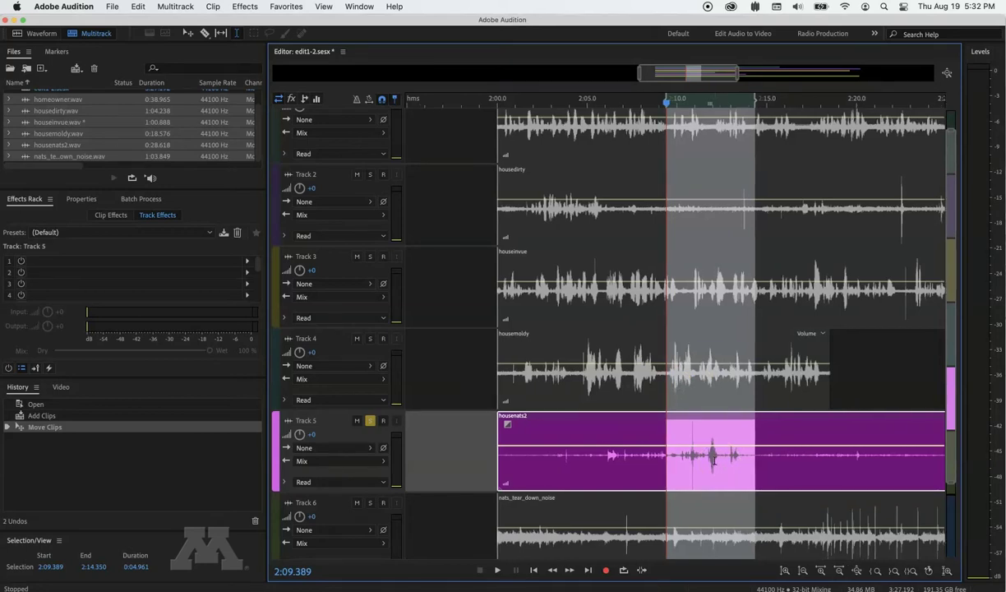
scroll(715, 460, up, 2)
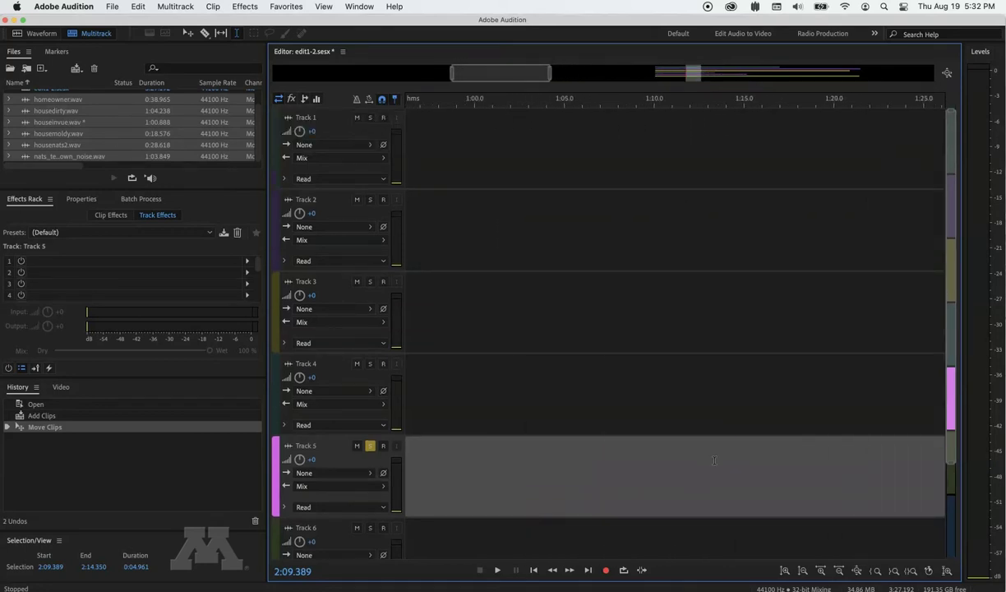
scroll(714, 460, left, 15)
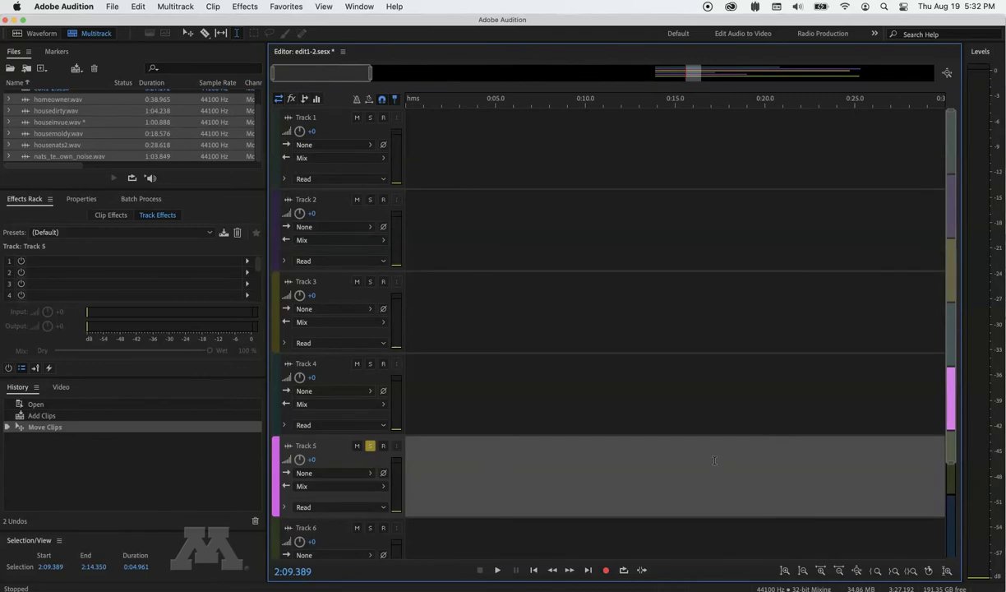
click(407, 132)
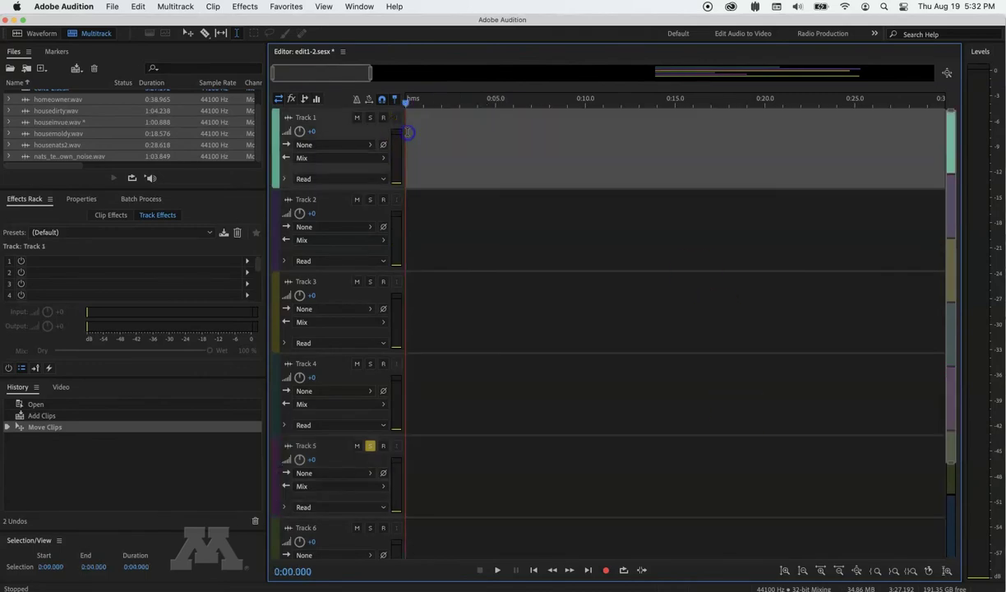
key(super+v)
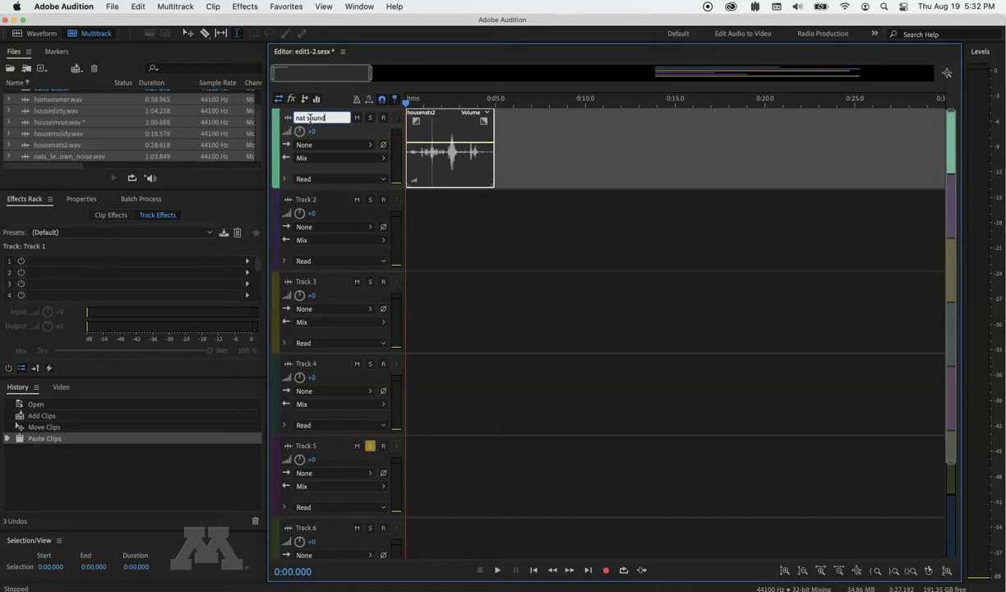
Rename Track 1 as nat sound and Track 2 as interviews
click(316, 200)
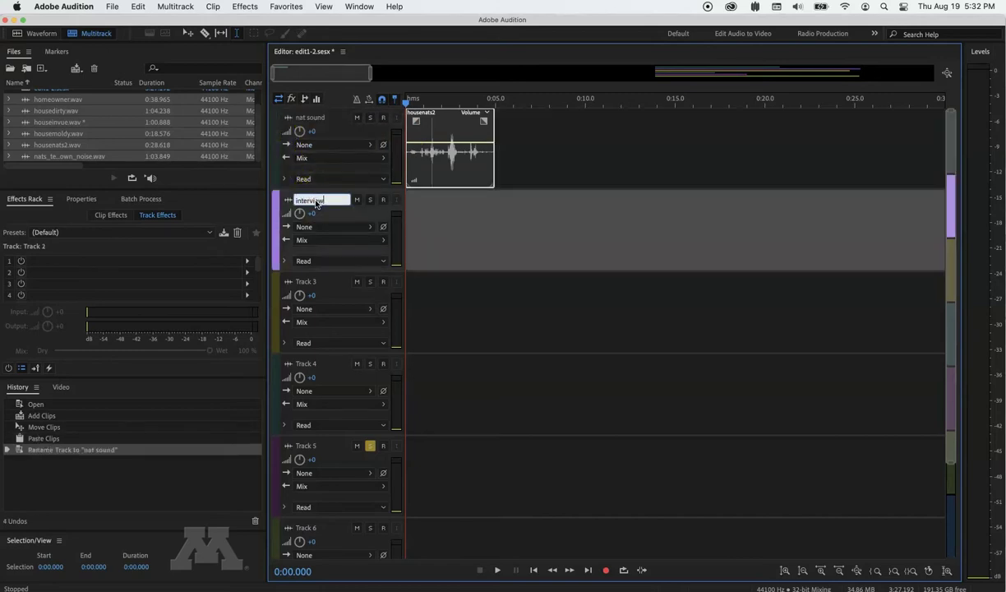
text(interviews)
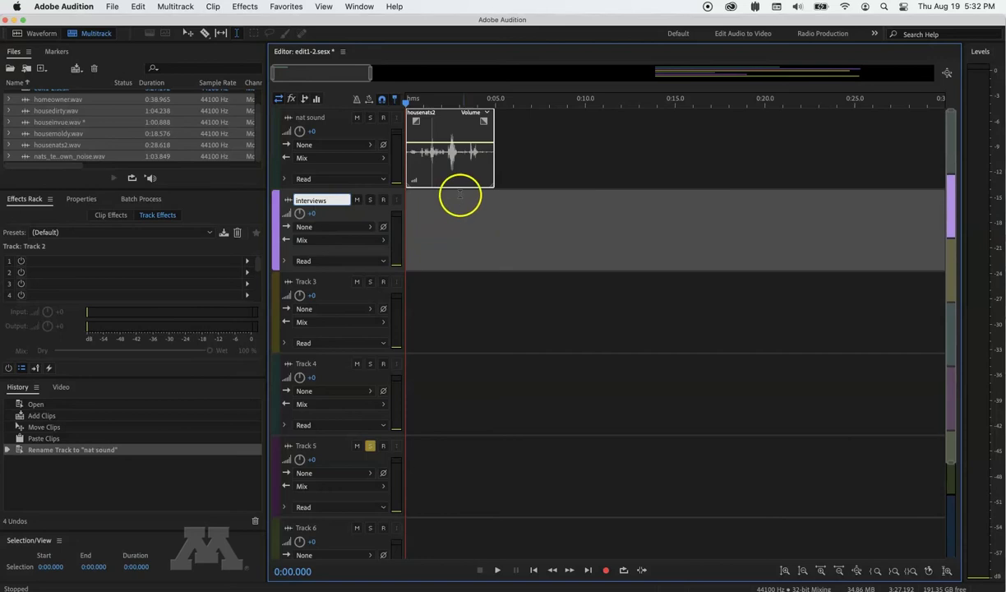
click(416, 129)
Play the beginning of the pasted housenats2 clip and turn off the solo on Track 5
key(space)
key(space)
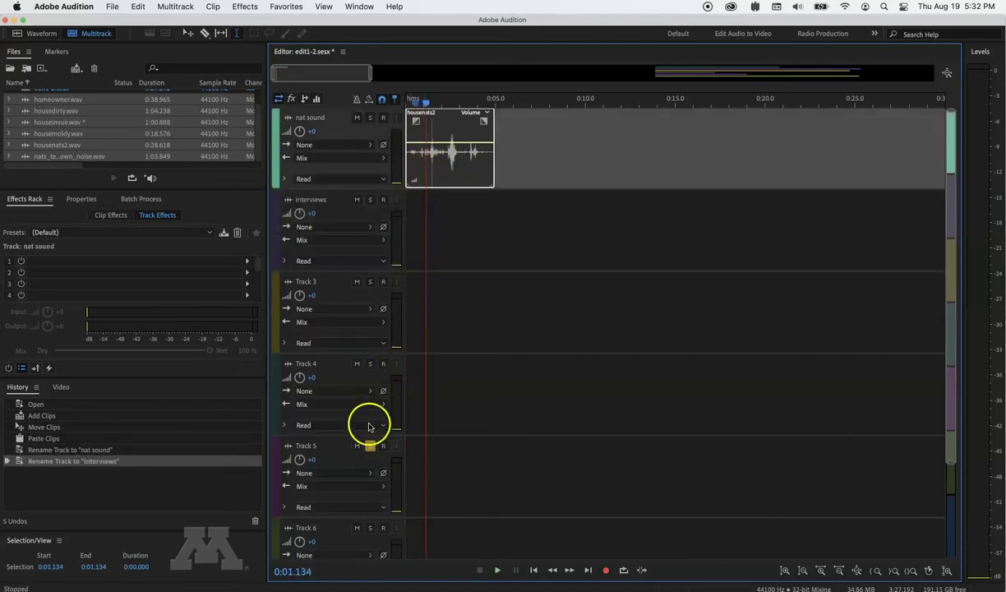
click(371, 450)
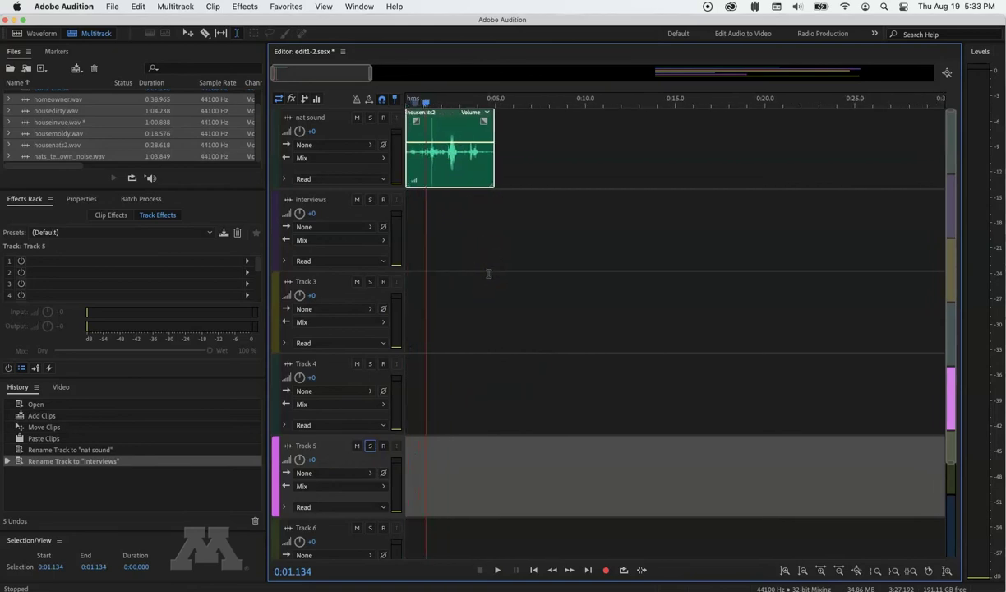
Copy the housedirty section from about 2:40.9 to 2:51.6 and paste it on the interviews track at about 0:03.8
scroll(488, 274, right, 5)
scroll(489, 274, right, 15)
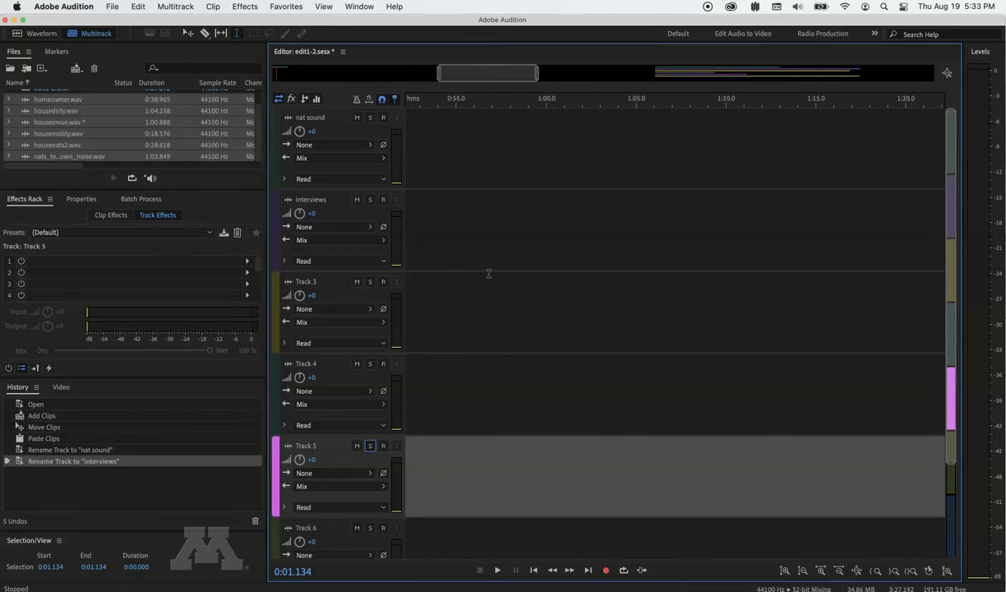
scroll(489, 273, right, 5)
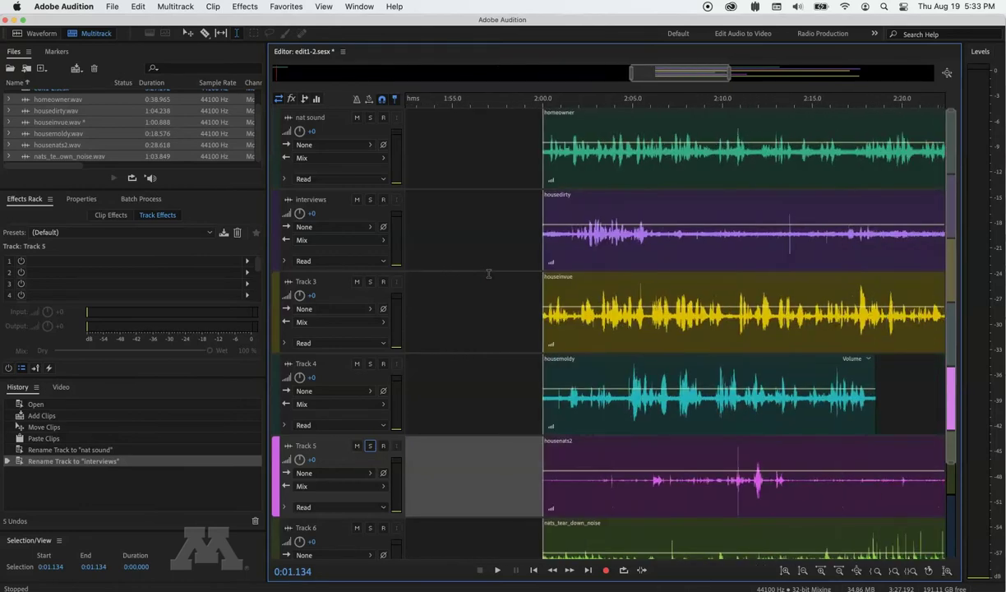
scroll(488, 274, right, 5)
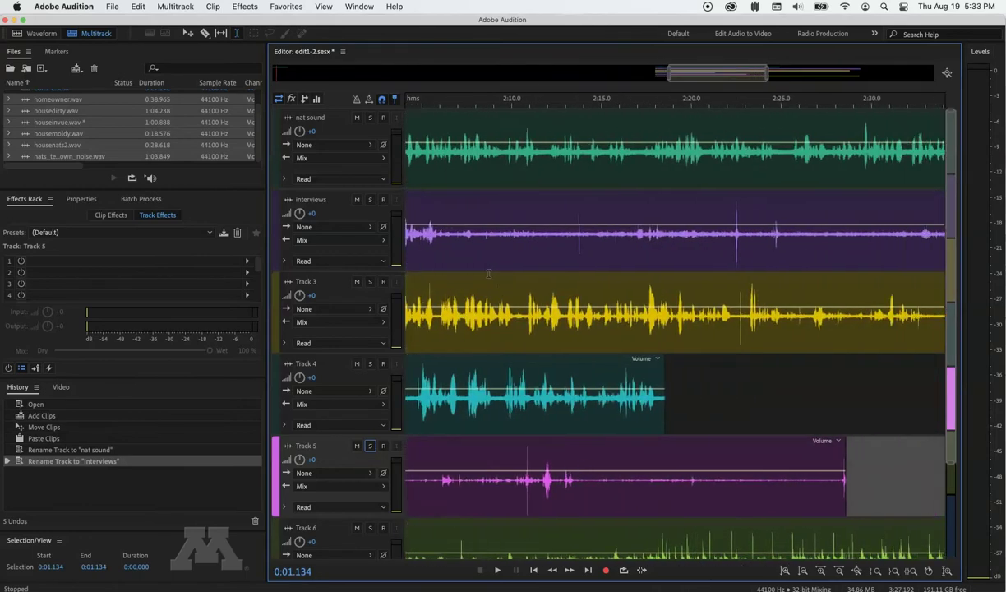
scroll(488, 273, right, 4)
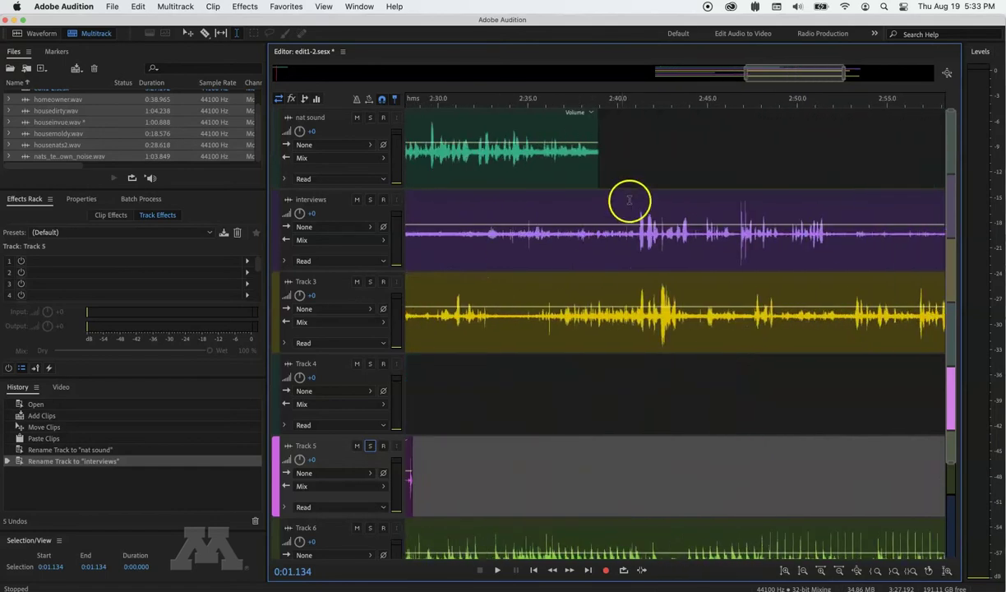
drag(632, 220, 828, 222)
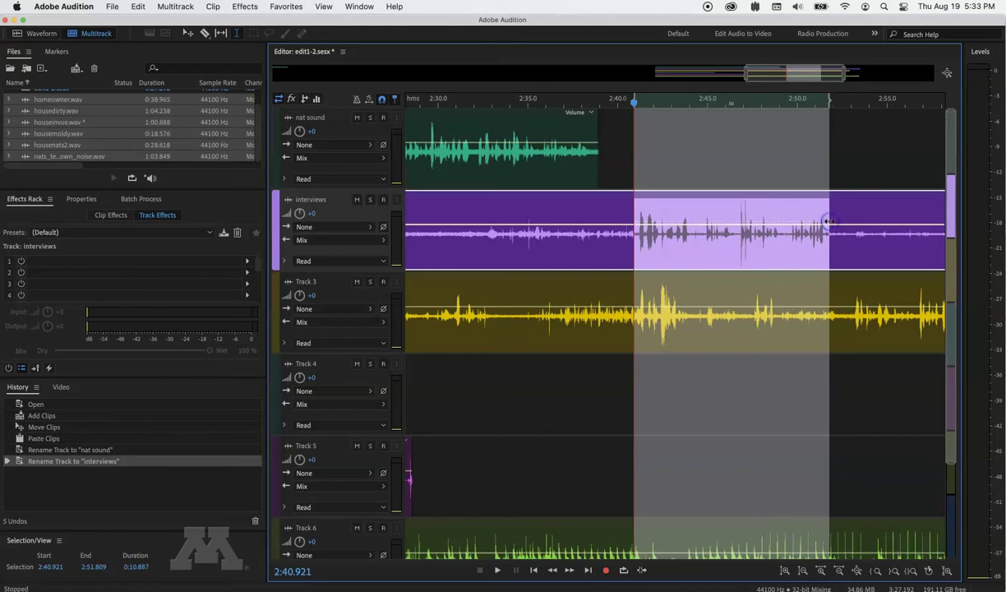
scroll(680, 227, left, 15)
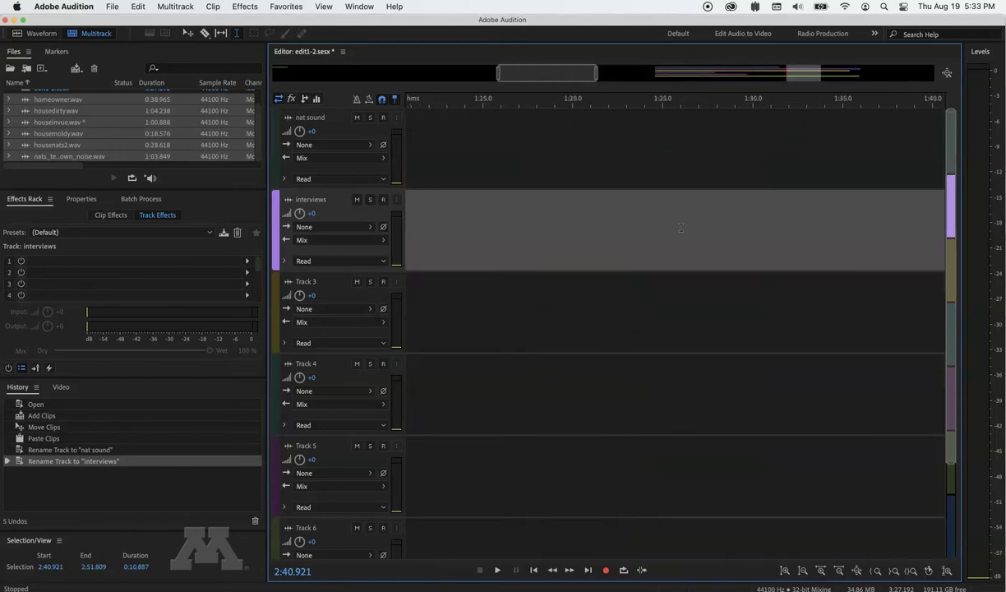
click(474, 212)
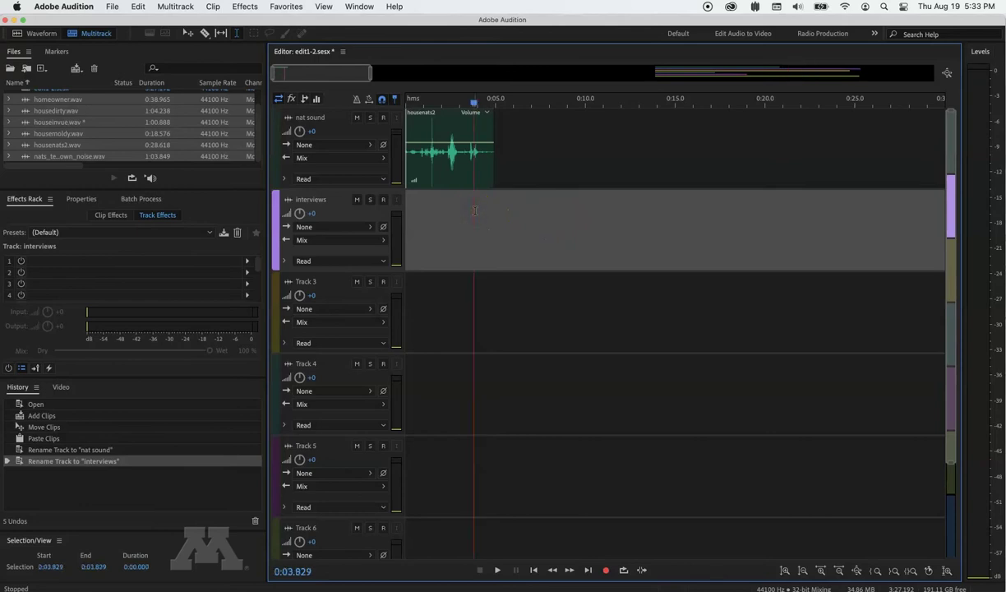
key(super+v)
Play the beginning of the housemoldy clip, solo Track 4 to hear it alone, and turn the solo off again
click(656, 139)
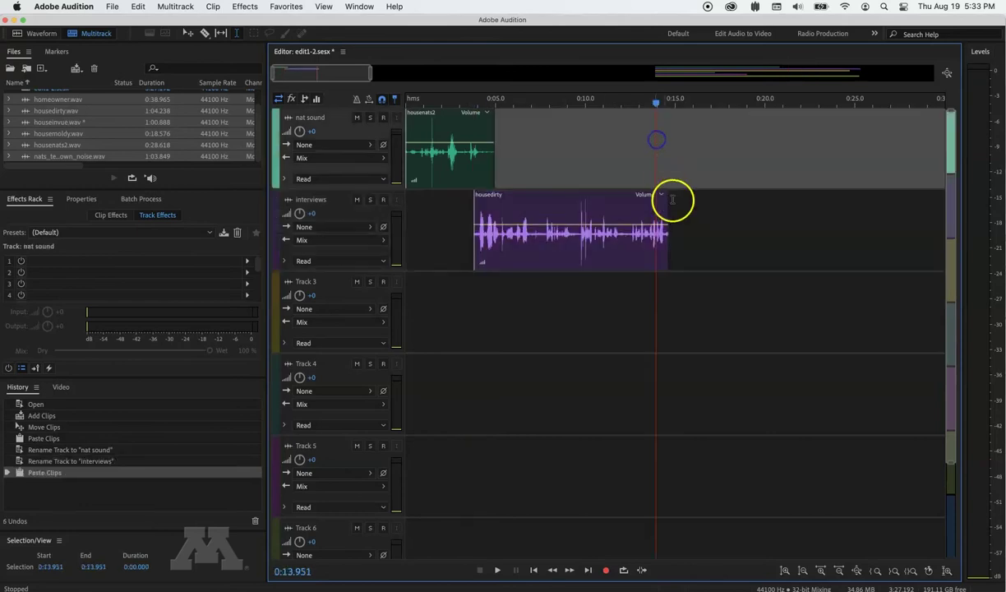
scroll(672, 199, right, 15)
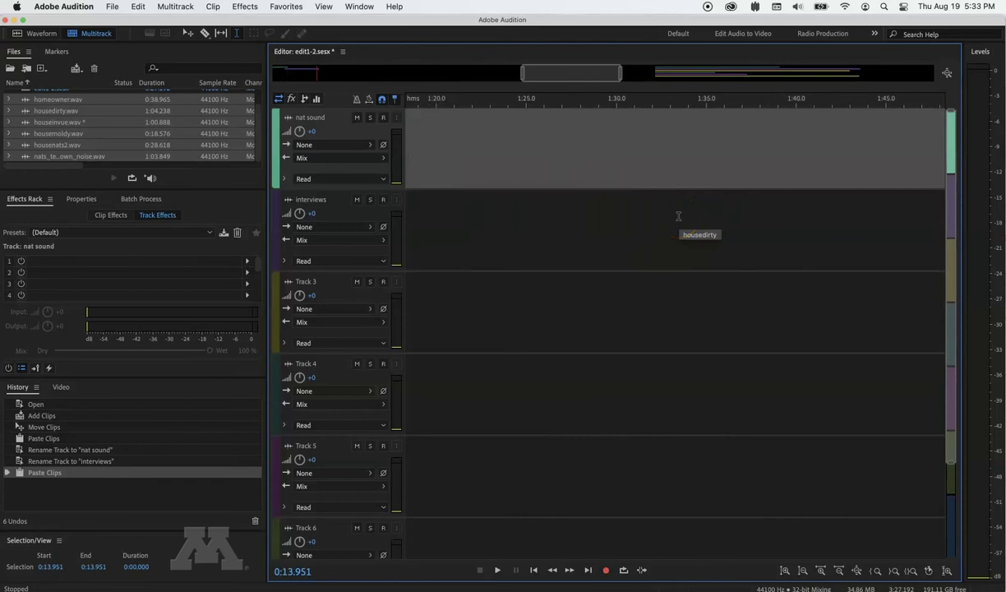
scroll(678, 216, right, 10)
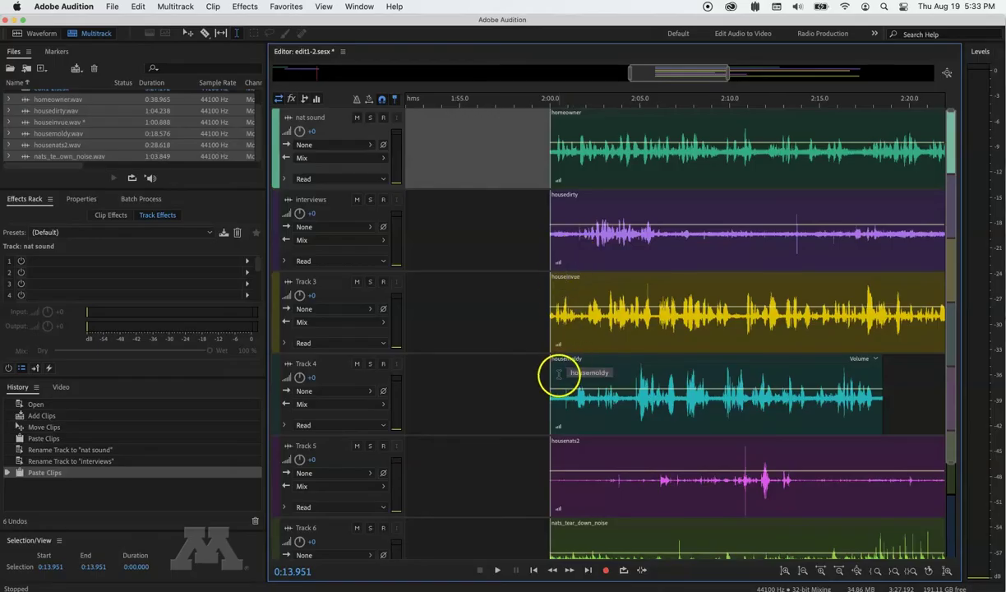
click(558, 374)
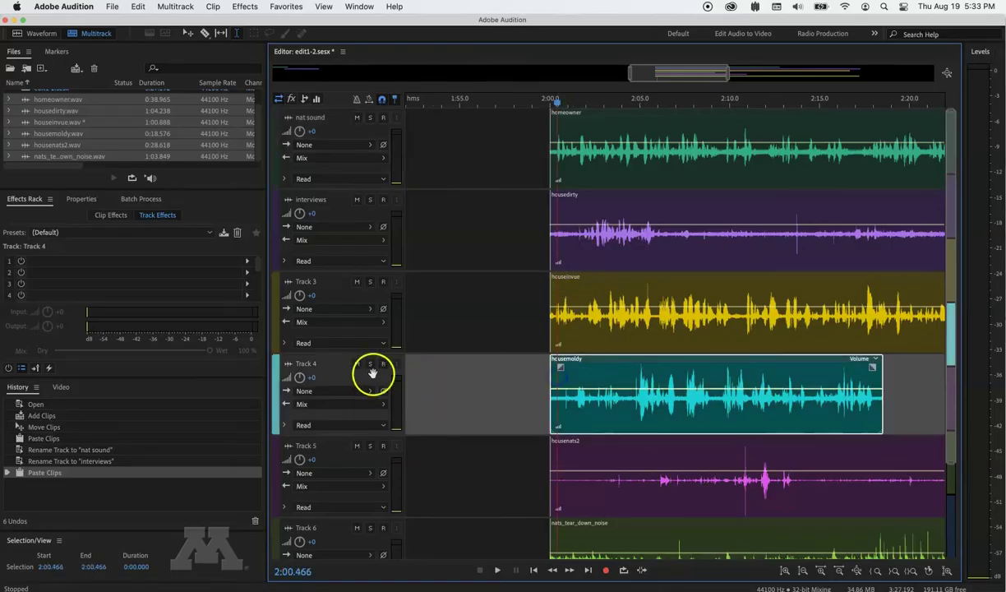
key(space)
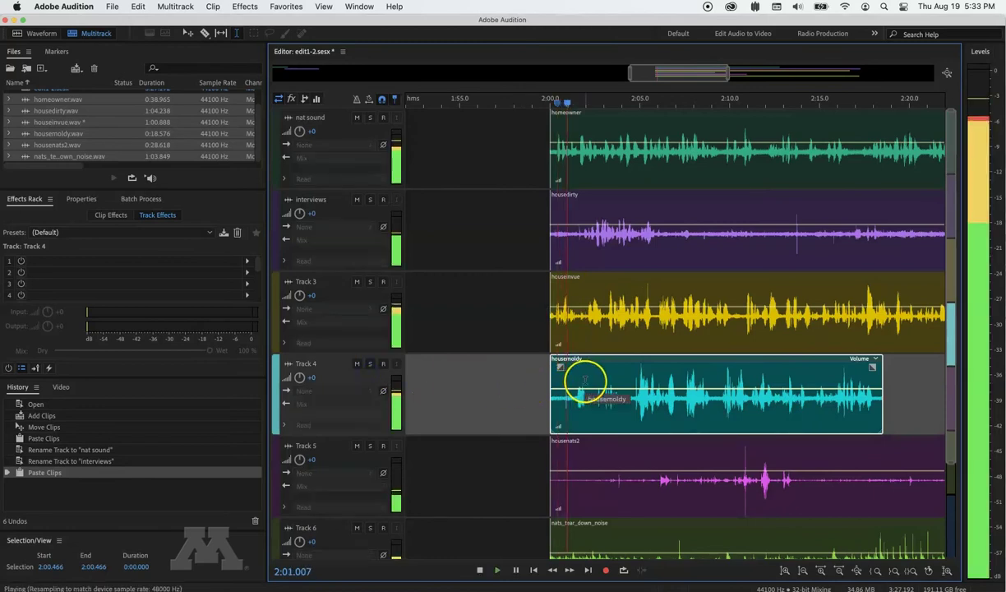
key(space)
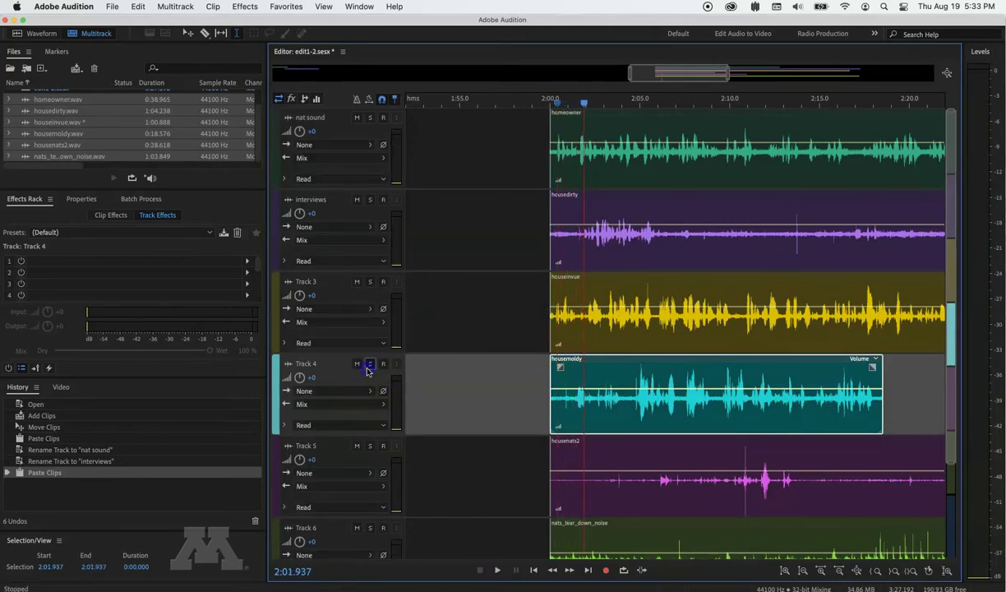
click(368, 366)
key(space)
key(space)
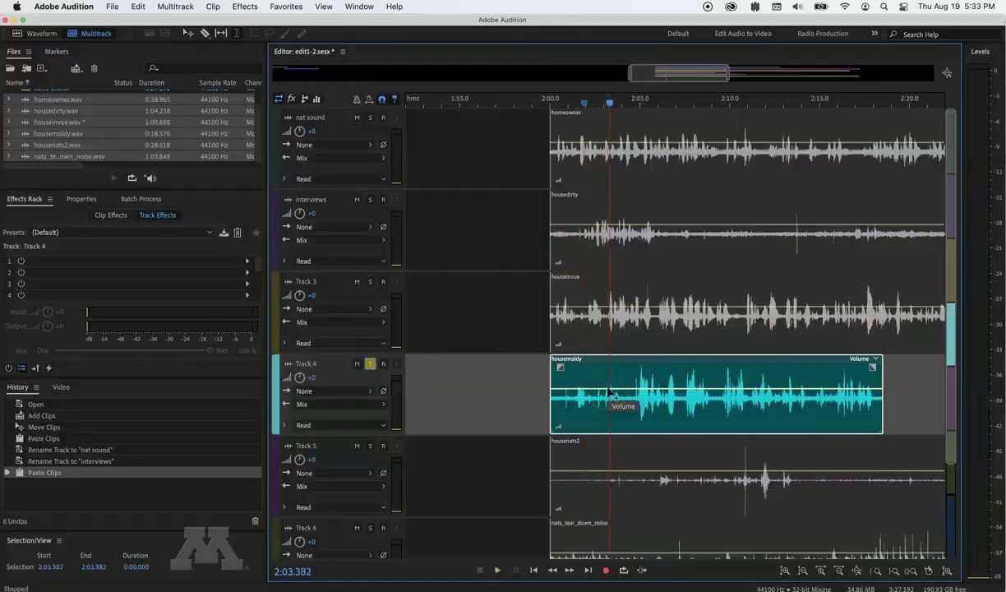
click(371, 366)
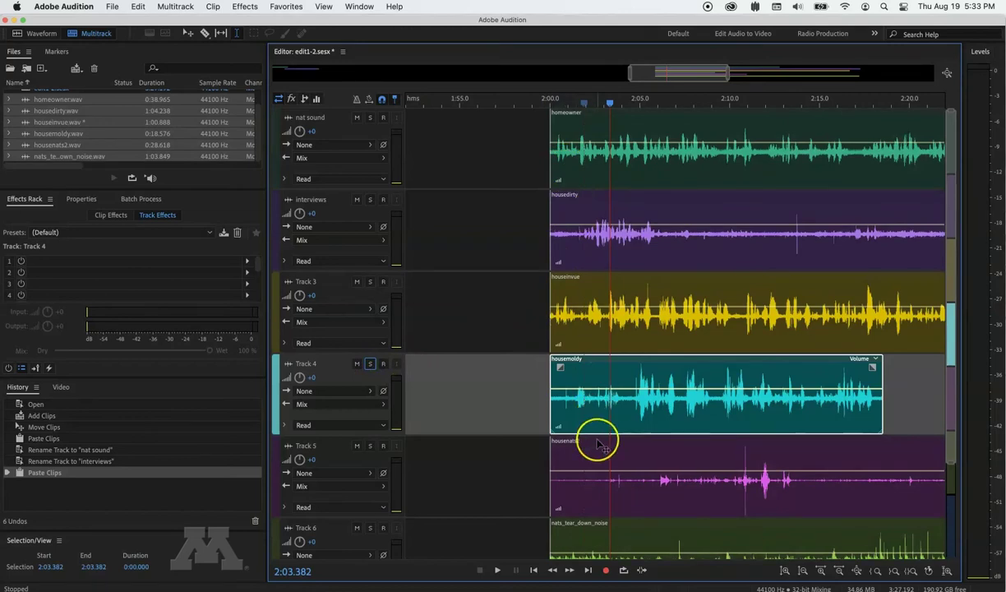
scroll(598, 445, down, 2)
scroll(598, 445, up, 2)
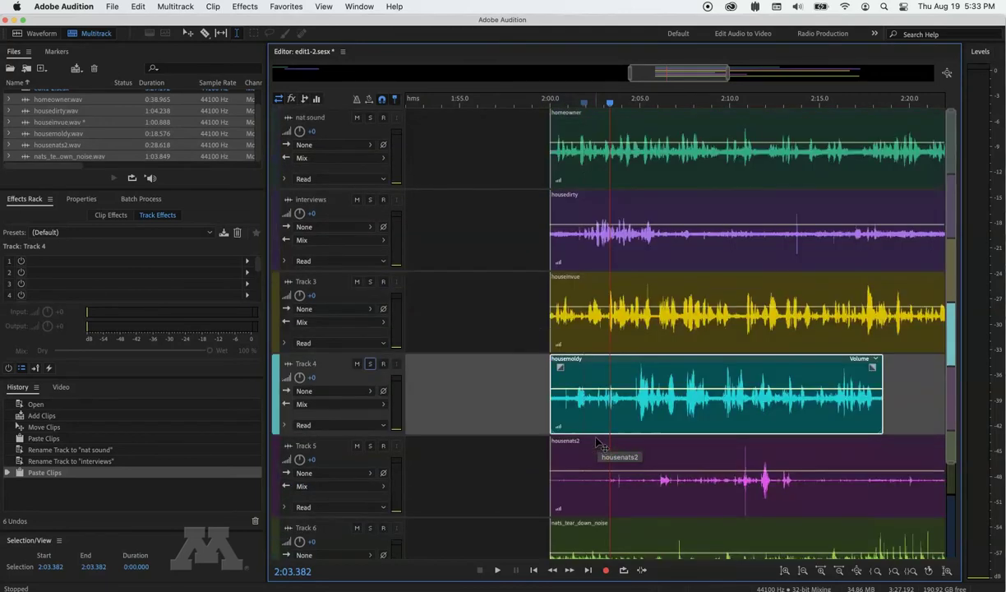
Play the housedirty source clip from about 2:01.6 and solo the interviews track to hear it alone
click(578, 215)
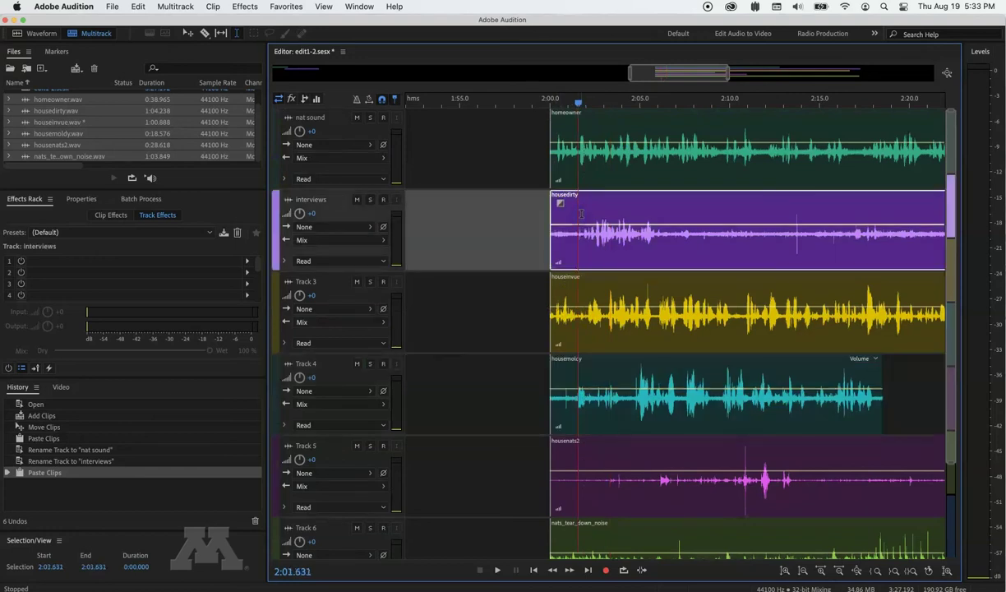
key(space)
key(space)
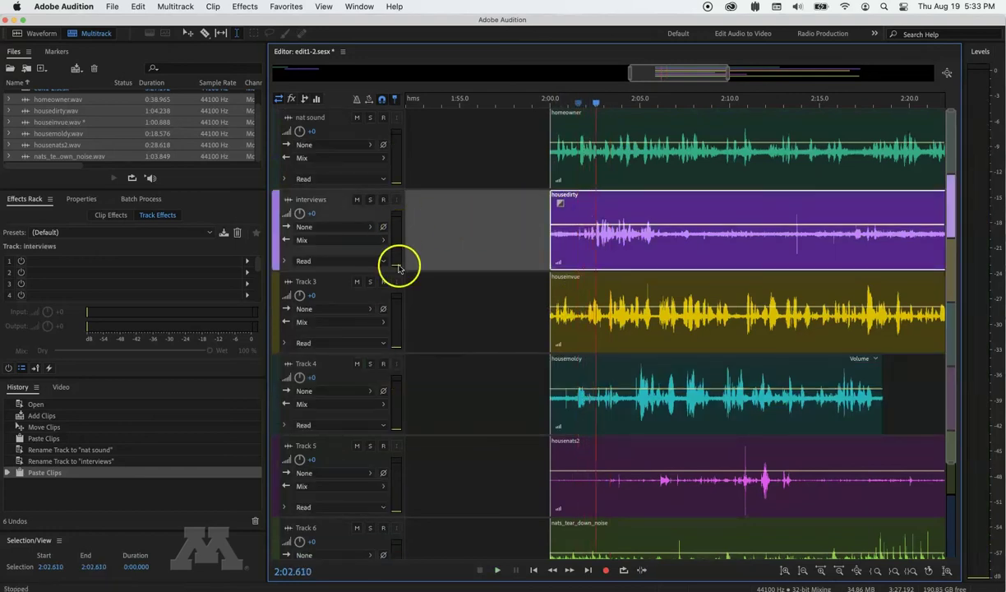
click(370, 200)
key(space)
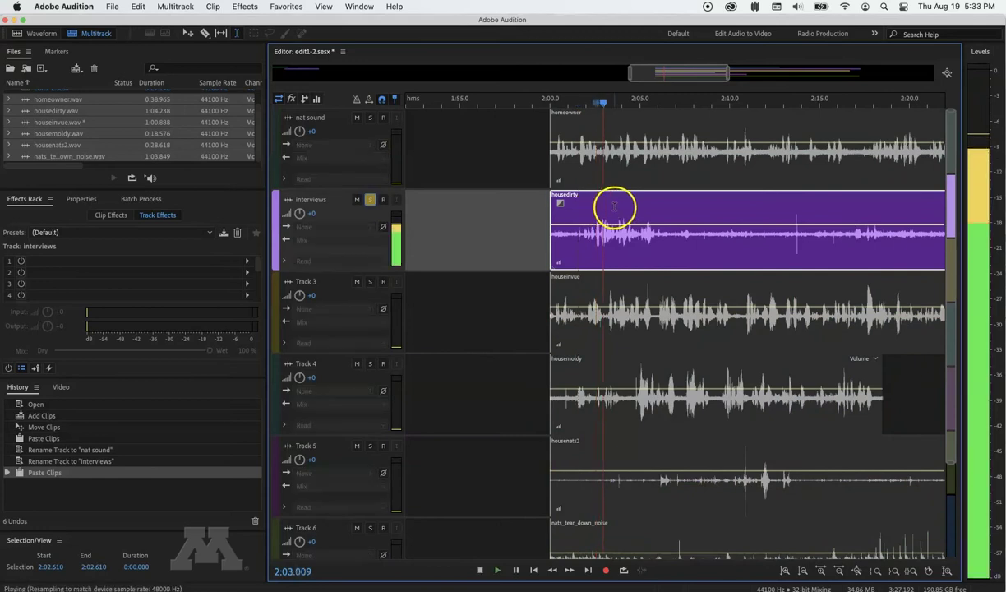
Copy housedirty from about 2:01.1 to 2:08.1, paste it on the nat sound track at about 0:13.9, and unsolo interviews
drag(570, 231, 693, 234)
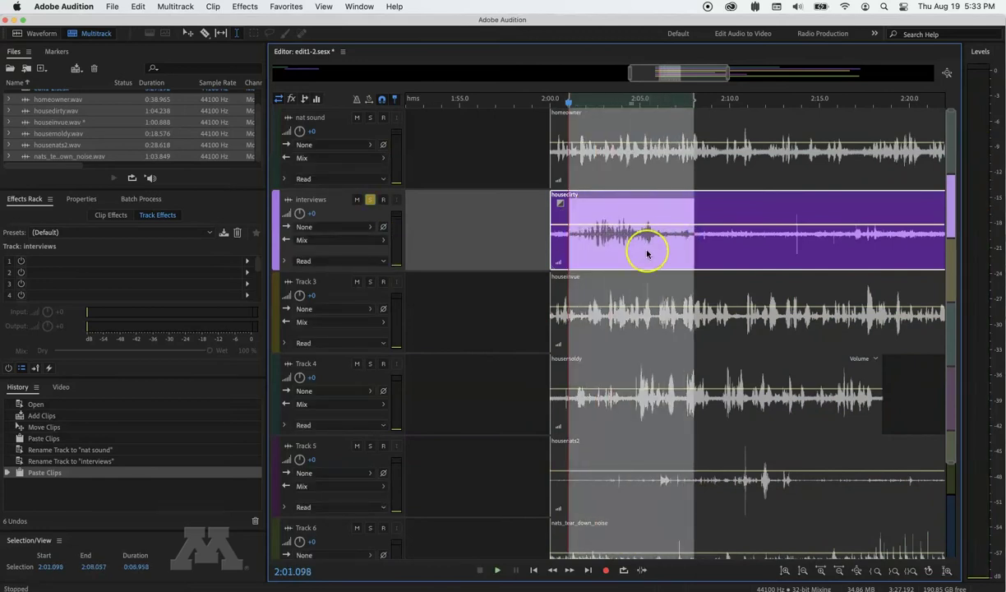
scroll(647, 254, left, 20)
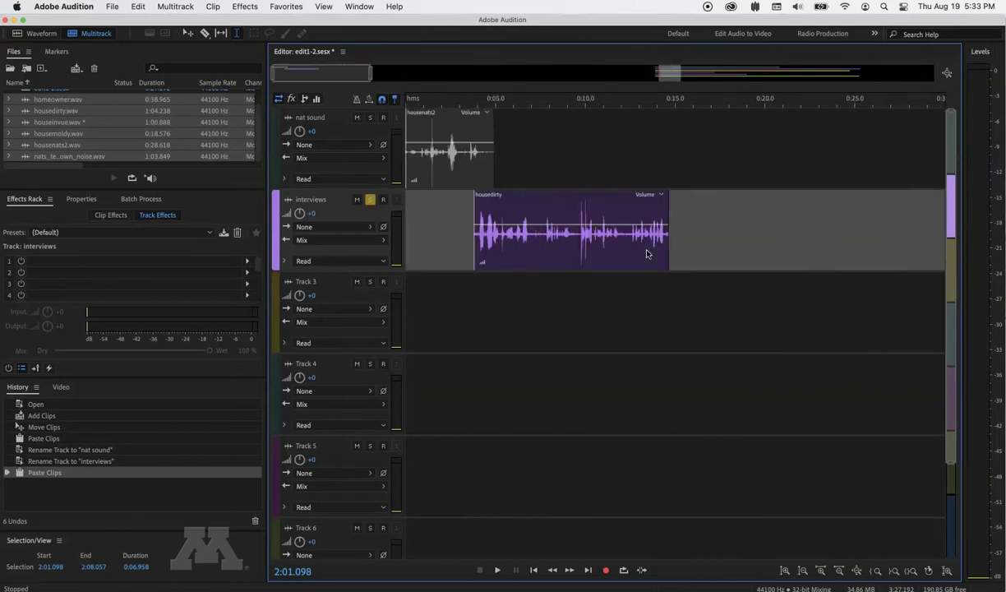
click(655, 142)
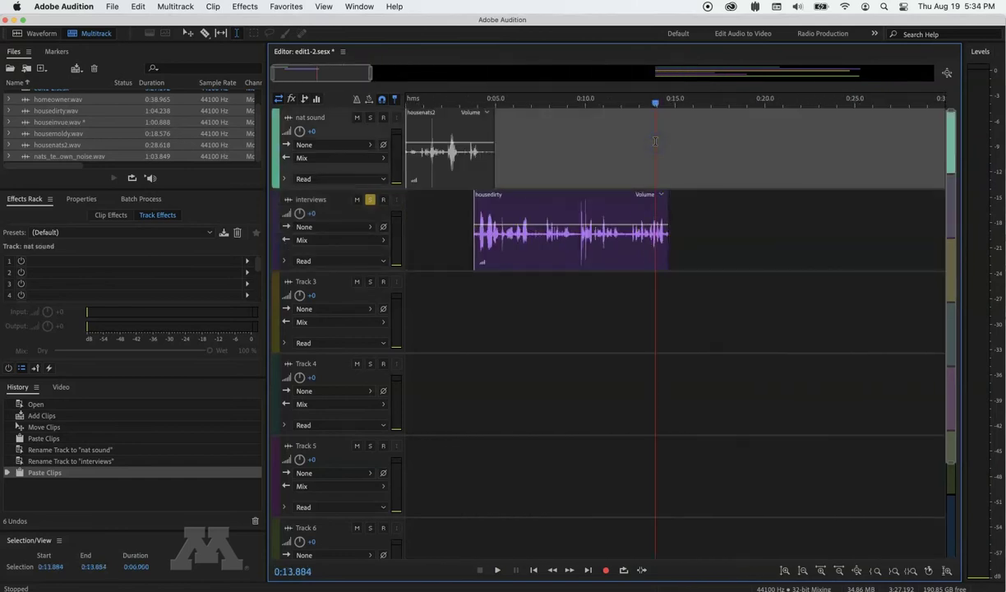
key(super+v)
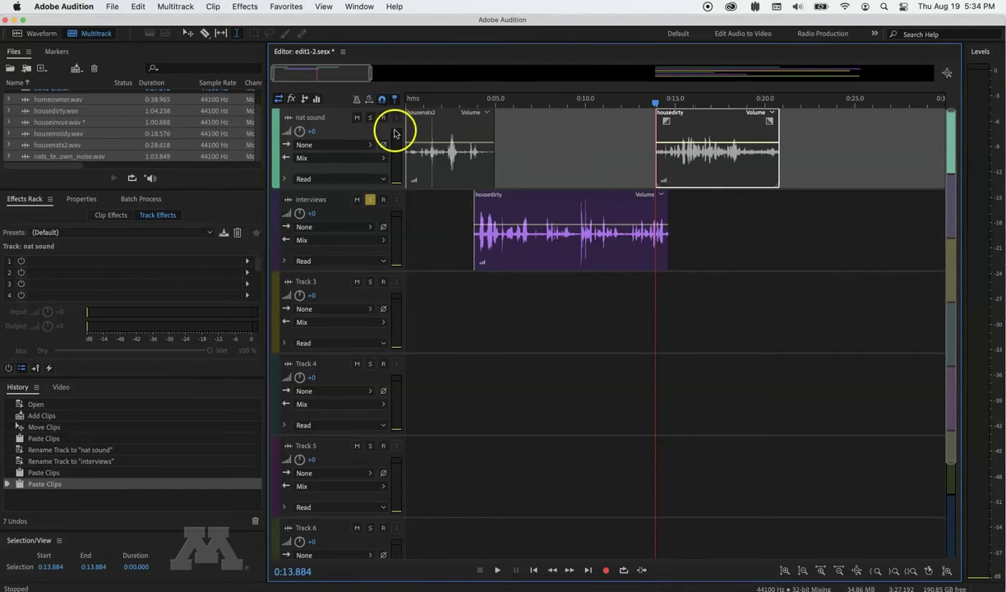
click(375, 205)
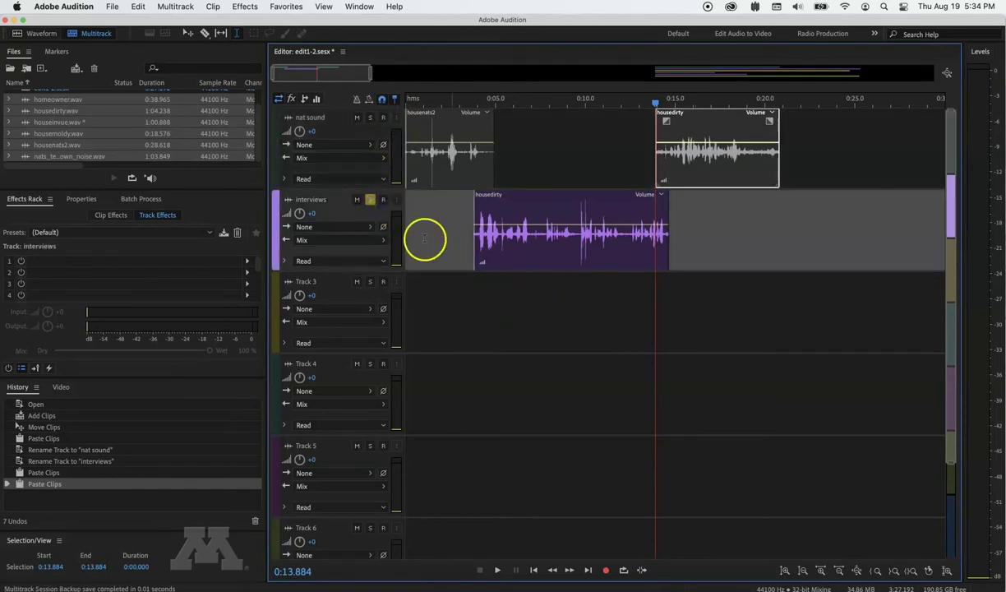
click(370, 201)
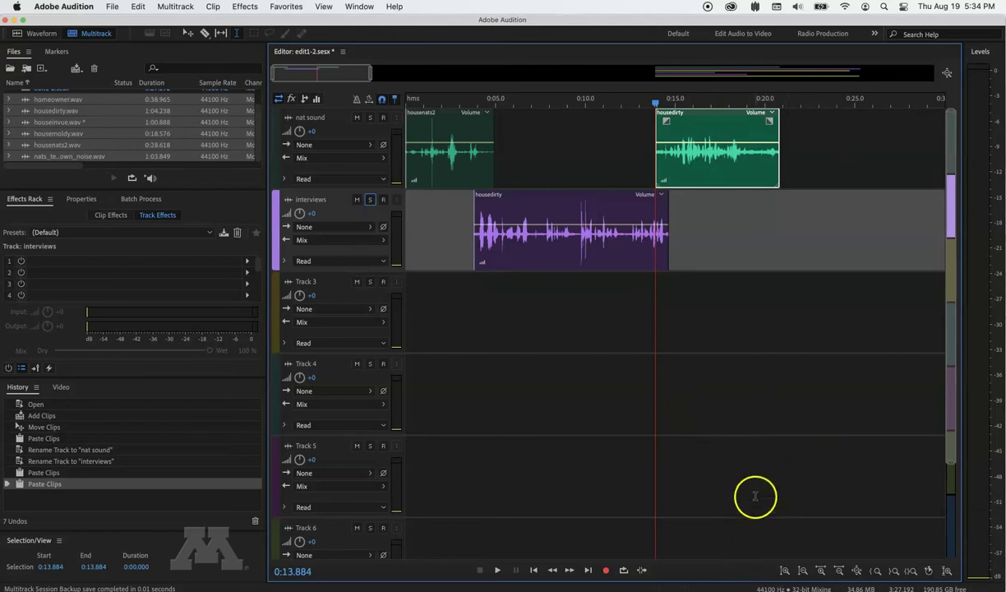
Move the housedirty source clip from the interviews track to the nat sound track, behind homeowner at about 2:43
click(857, 570)
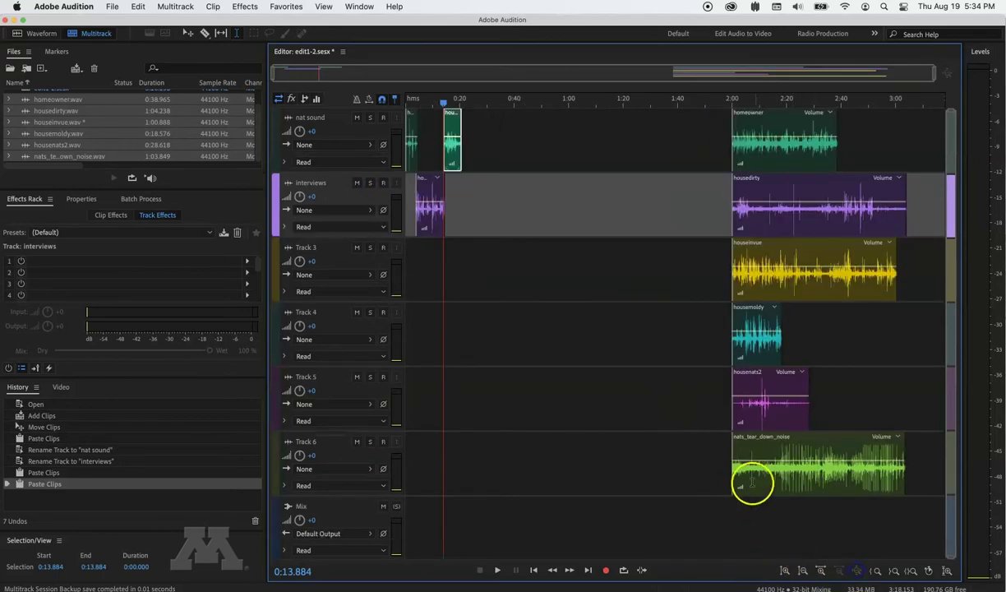
click(810, 211)
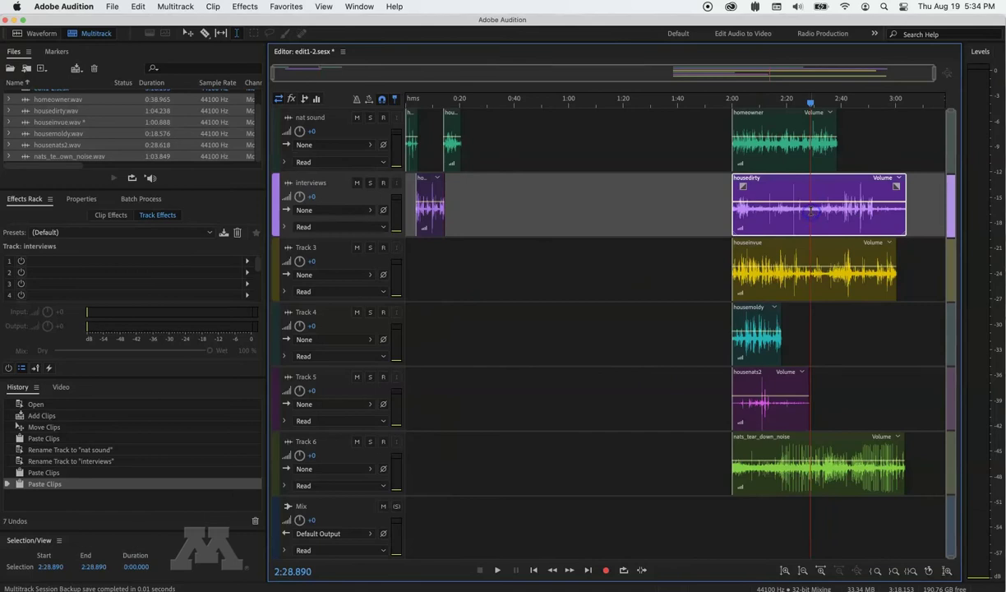
click(189, 33)
drag(730, 172, 889, 170)
scroll(844, 195, right, 5)
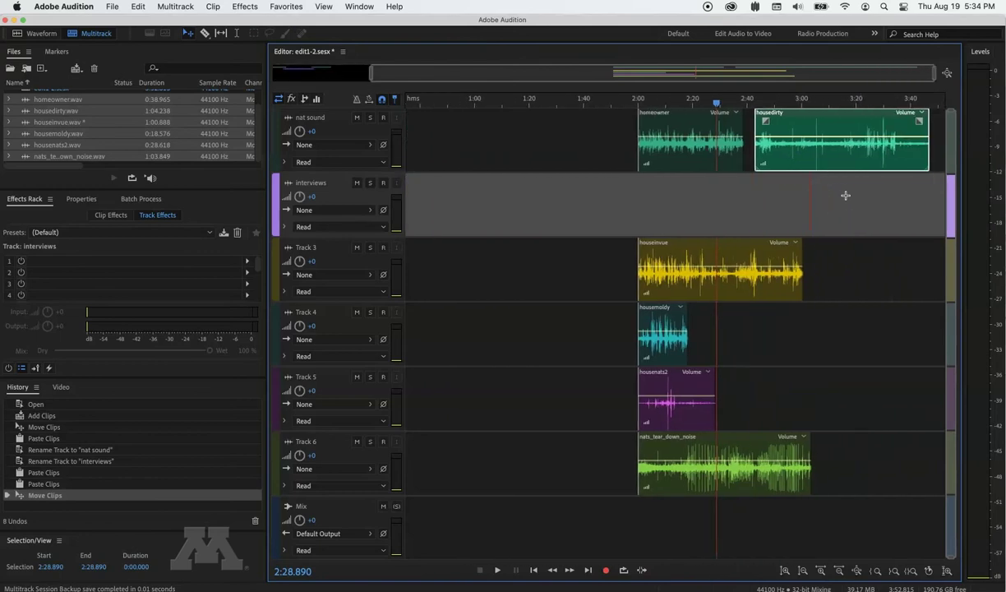
Move the houseinvue and nats_tear_down_noise source clips onto the nat sound track, one after the other behind housedirty
drag(762, 251, 573, 154)
scroll(582, 196, left, 2)
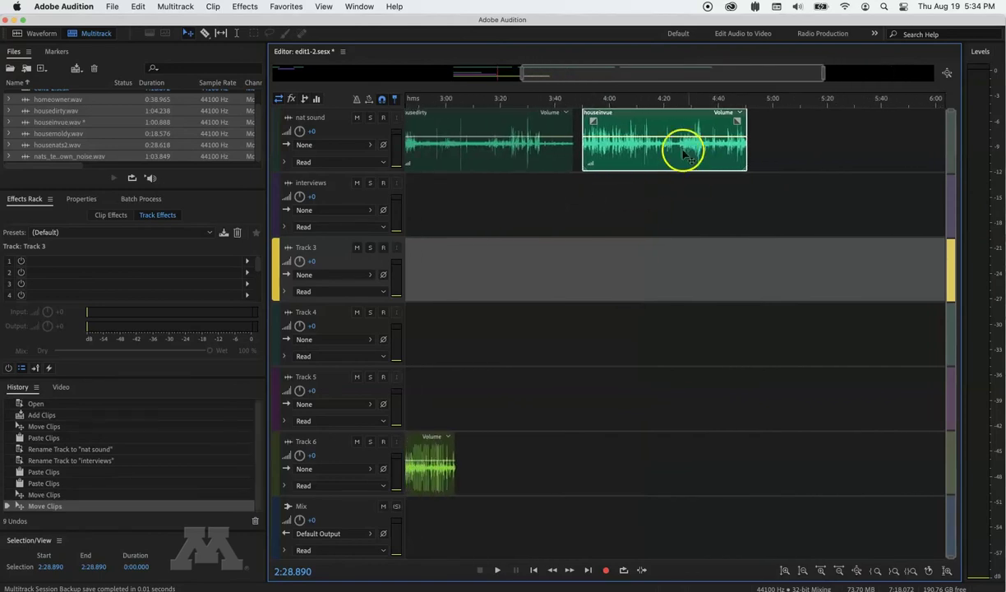
drag(448, 452, 904, 161)
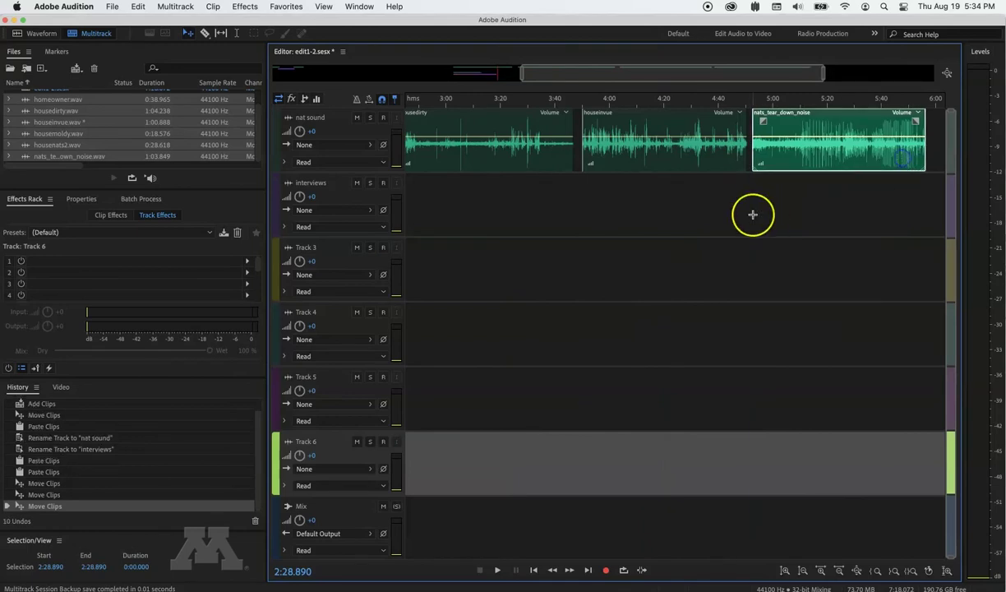
Move the housemoldy clip from Track 4 to the interviews track at about 2:35 and deselect it
scroll(752, 214, left, 15)
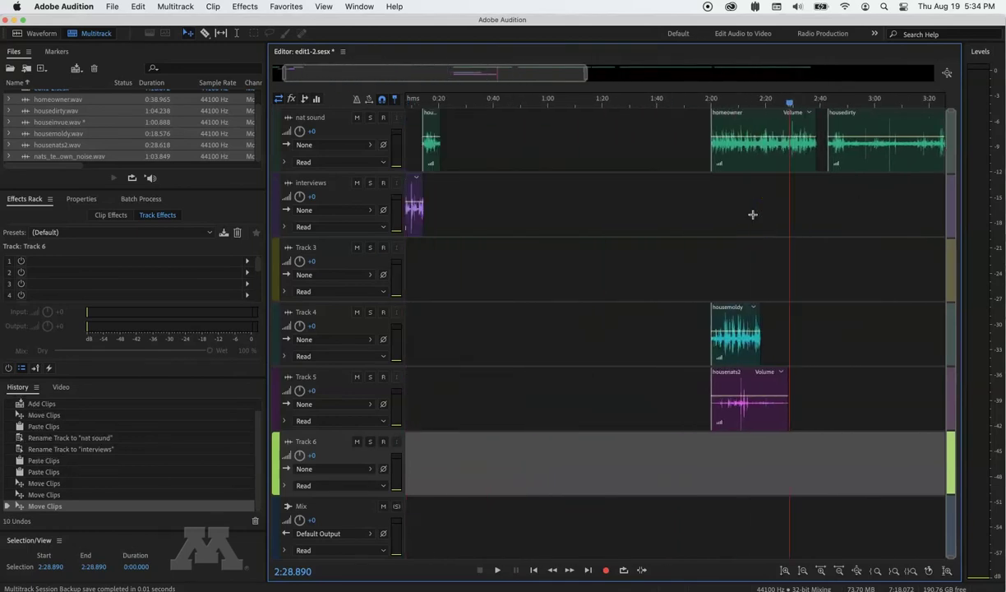
drag(719, 330, 870, 218)
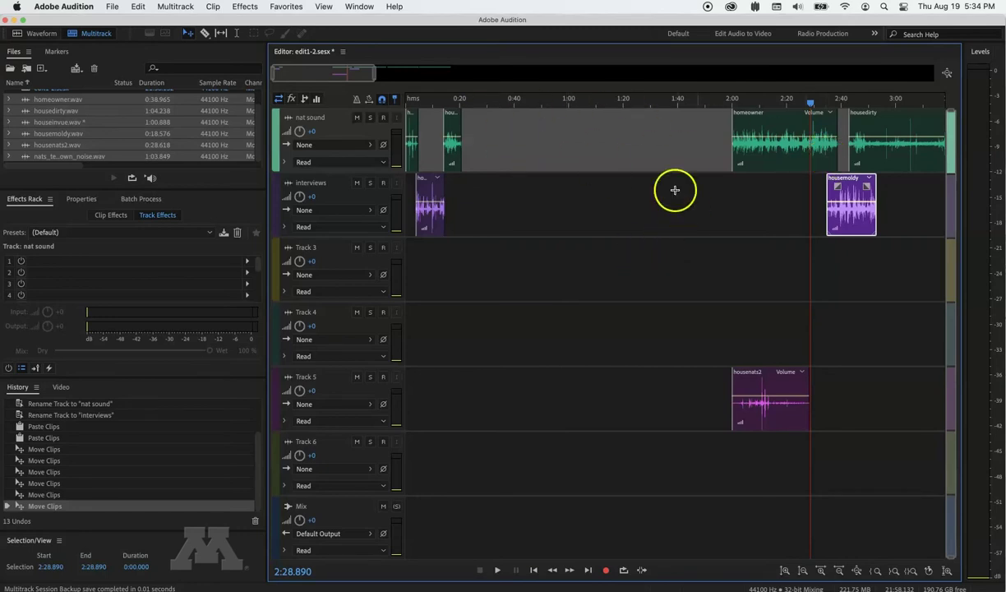
drag(335, 74, 379, 89)
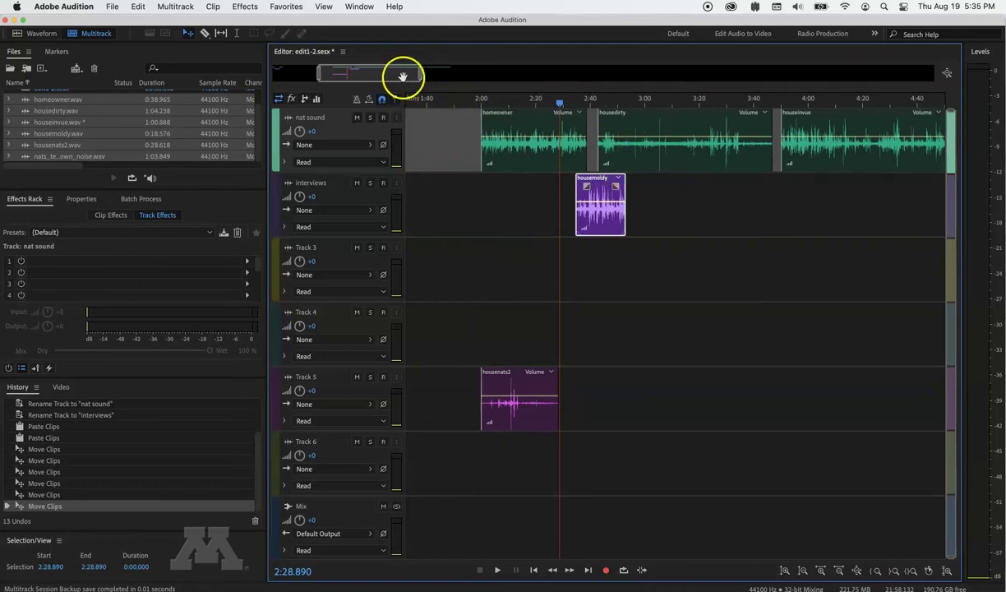
drag(393, 74, 337, 74)
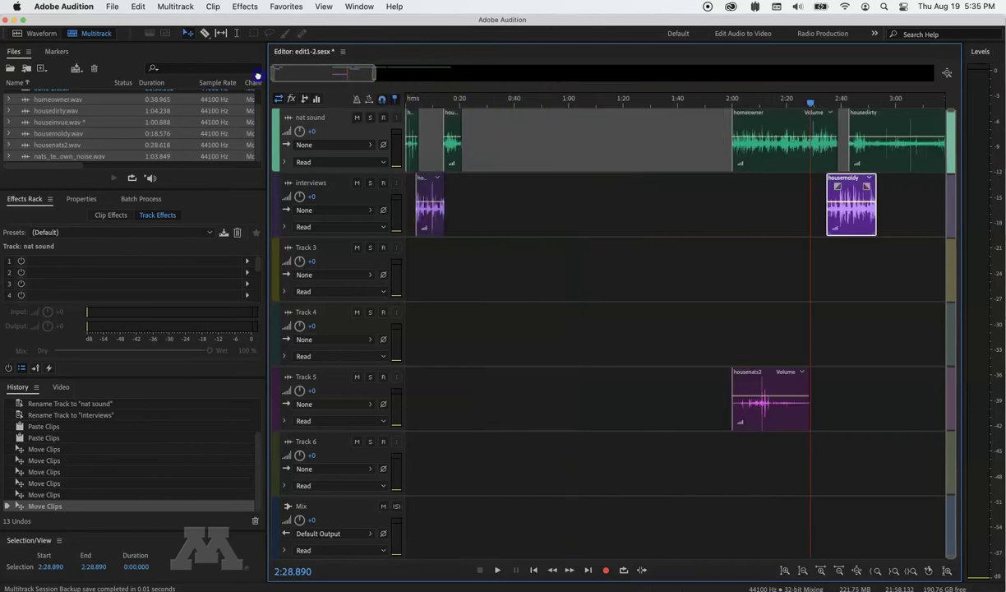
click(457, 187)
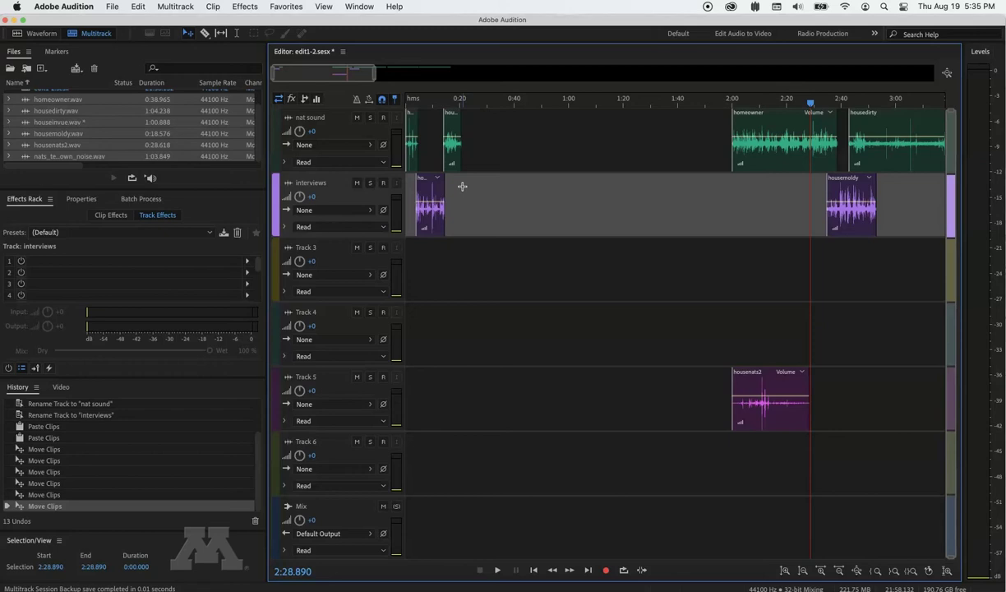
Switch to the Edit1-1.sesx session and play a short stretch from the second homeowner clip
click(344, 52)
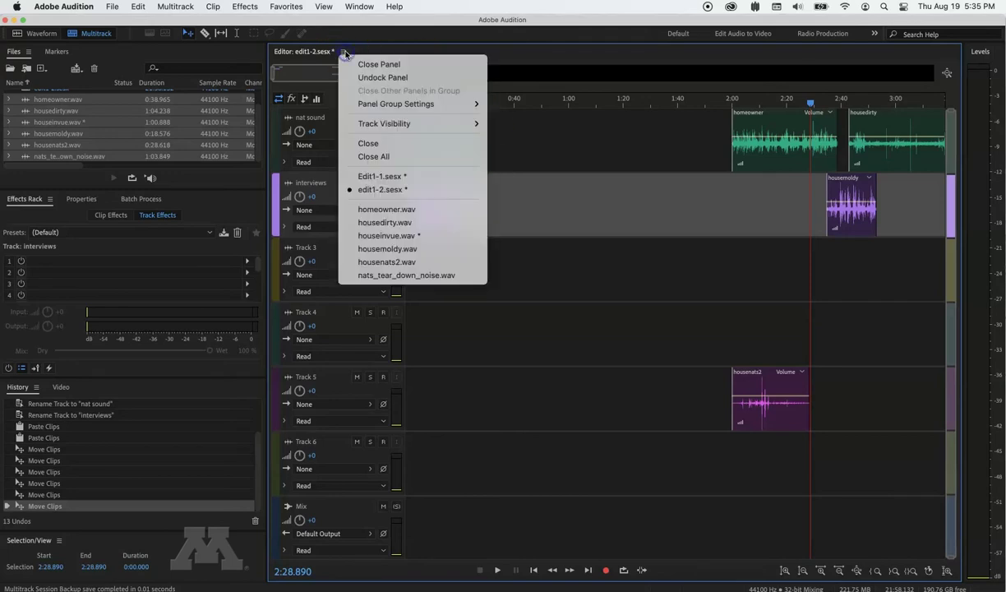
click(377, 179)
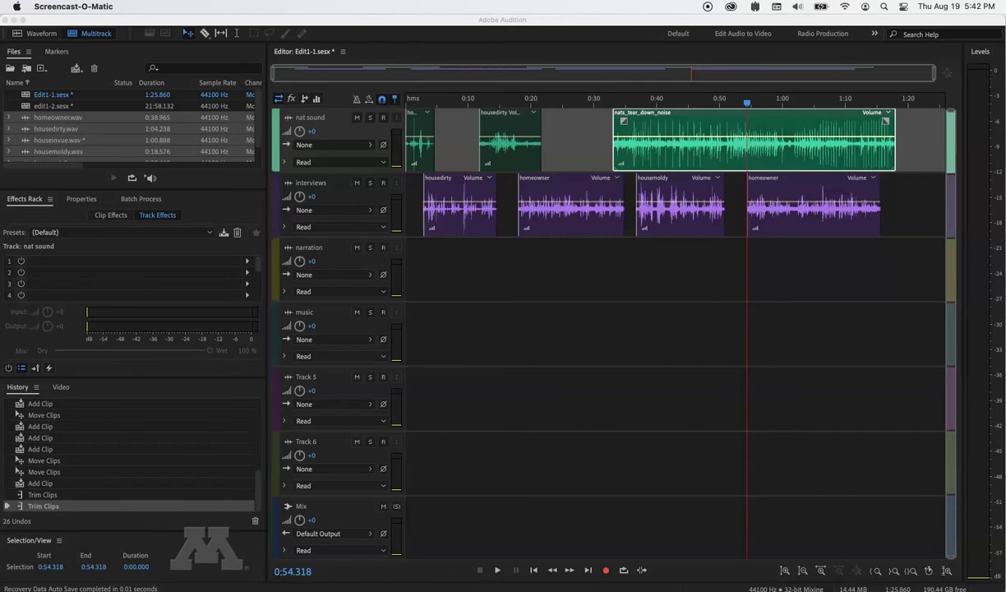
click(748, 267)
key(space)
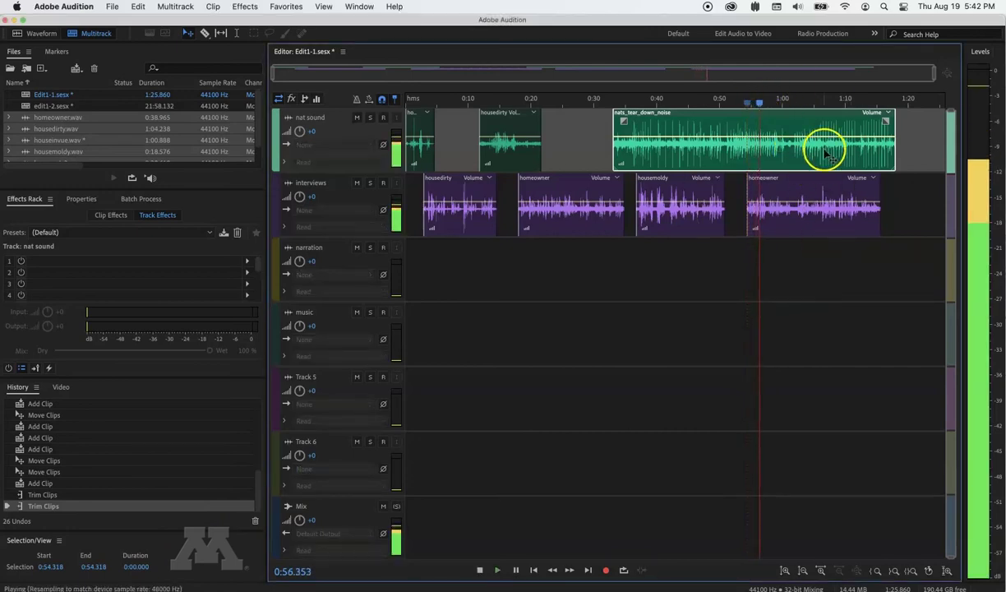
key(space)
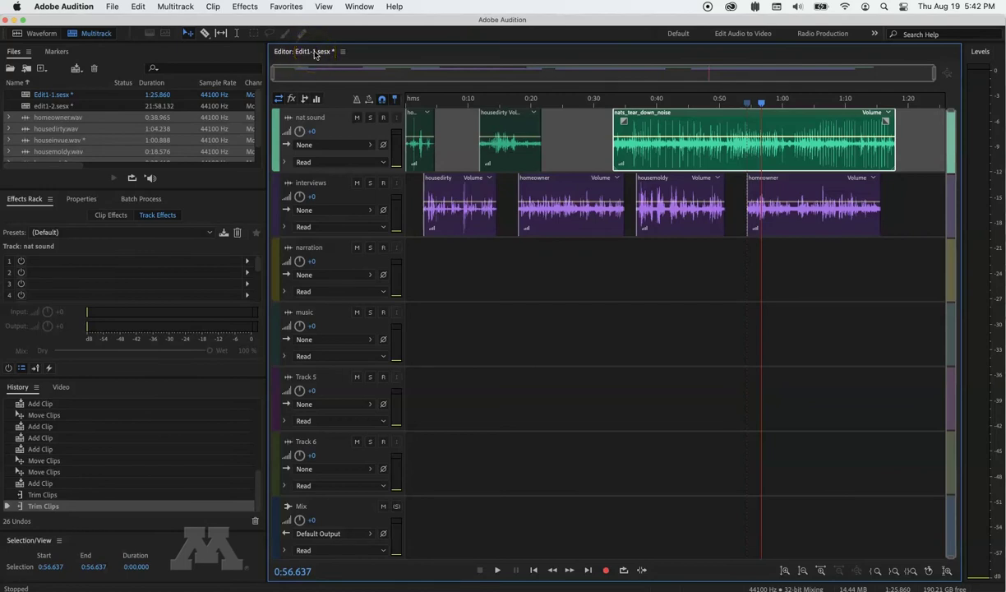
Delete the session's empty tracks and enlarge the height of the remaining tracks
click(175, 6)
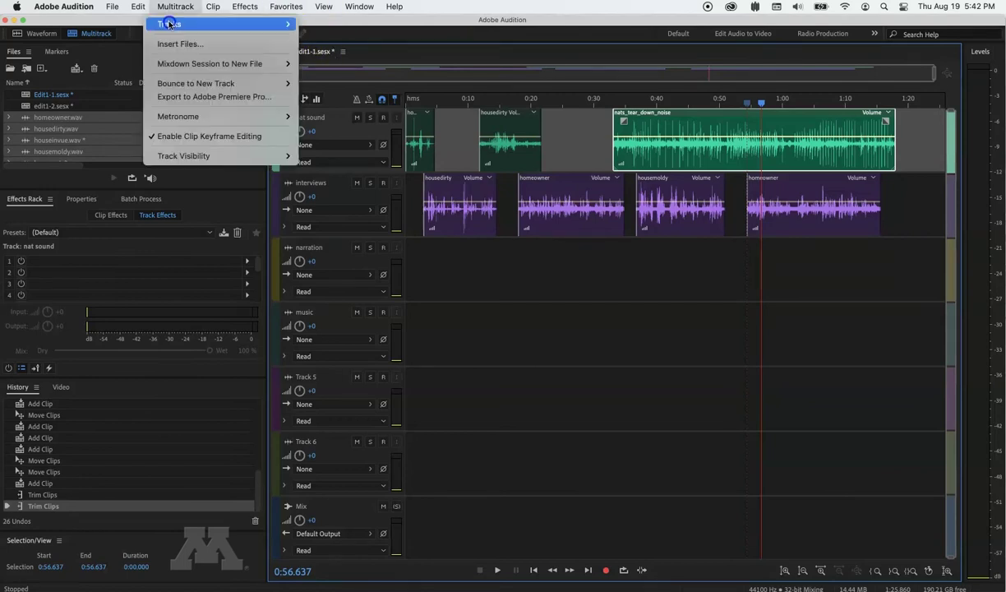
mouse_move(169, 24)
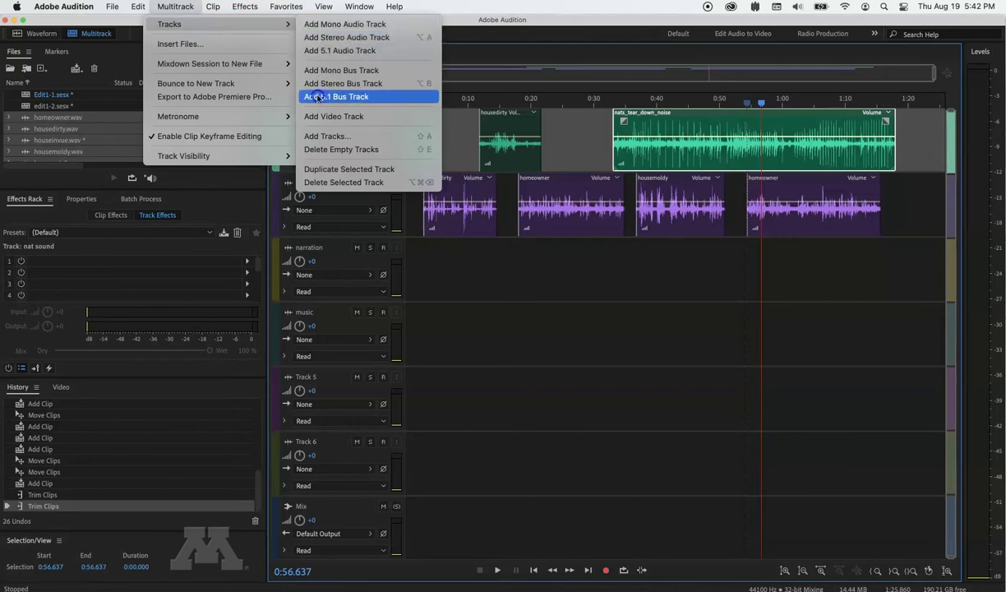
click(322, 149)
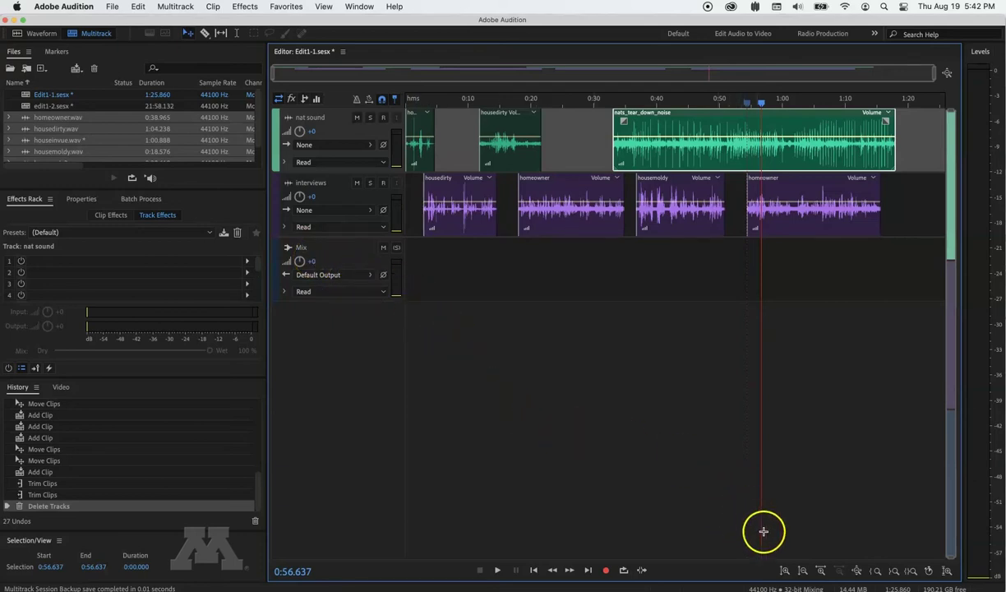
click(802, 572)
click(784, 570)
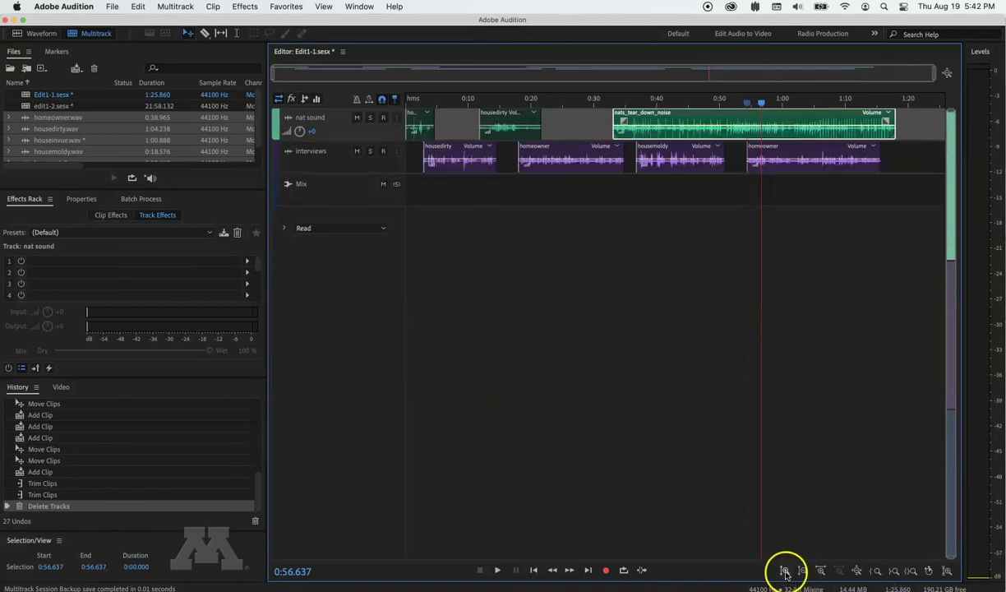
click(785, 570)
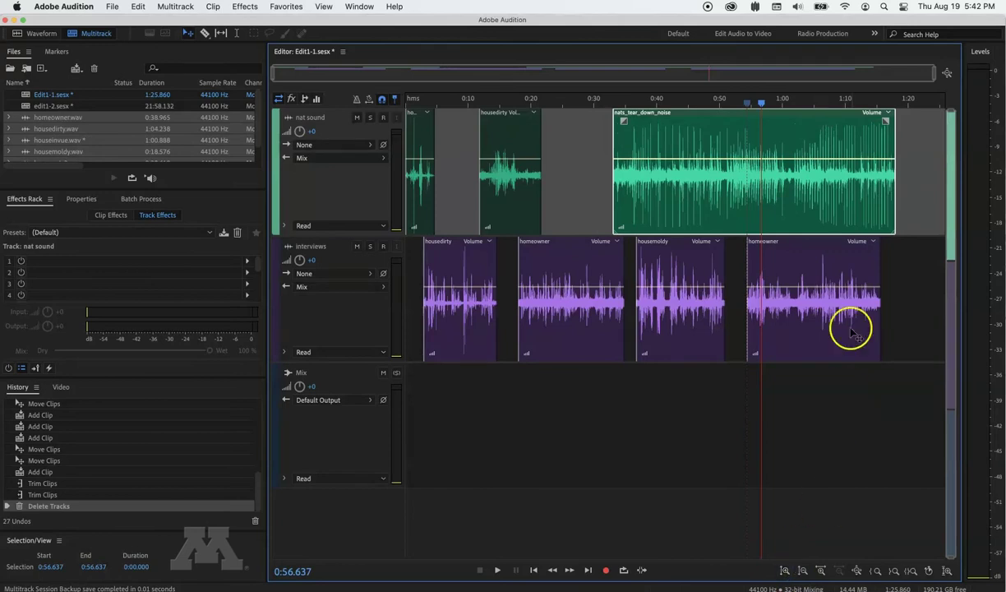
Trim about 0.8 s off the start of housenats2, move the clip back to 0:00, and play it from the beginning
drag(937, 72, 400, 70)
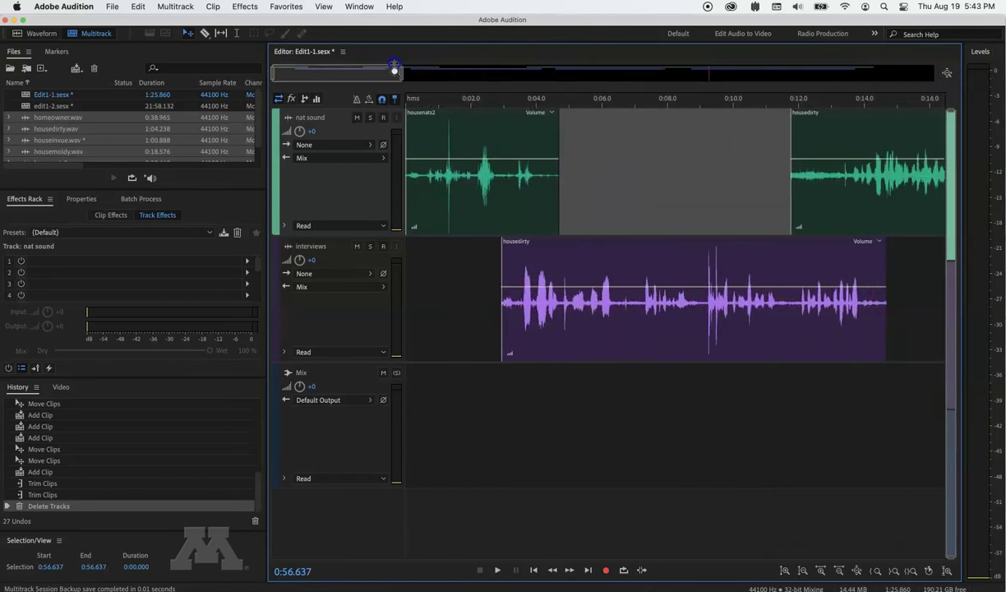
click(407, 99)
key(space)
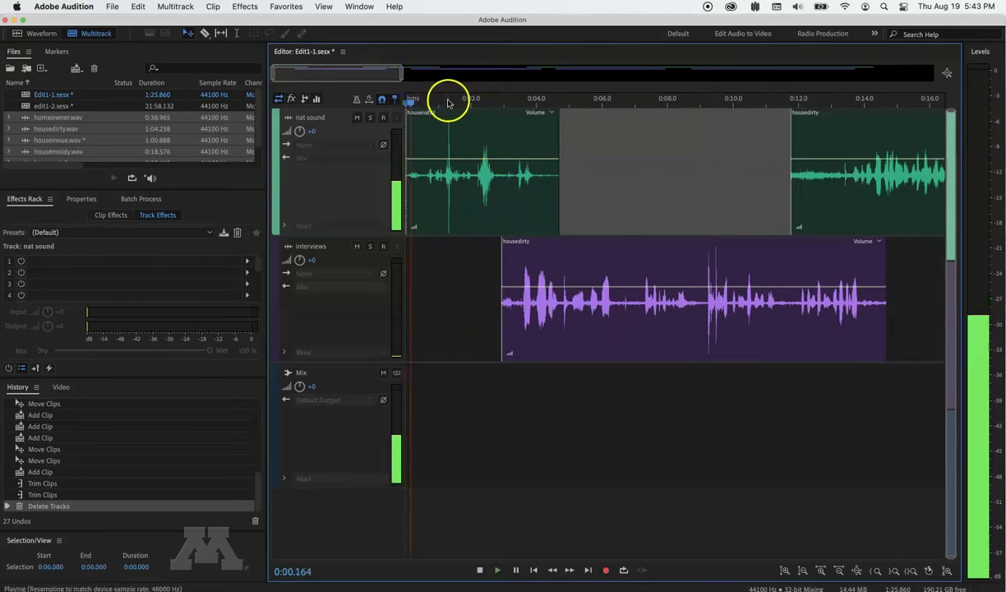
key(space)
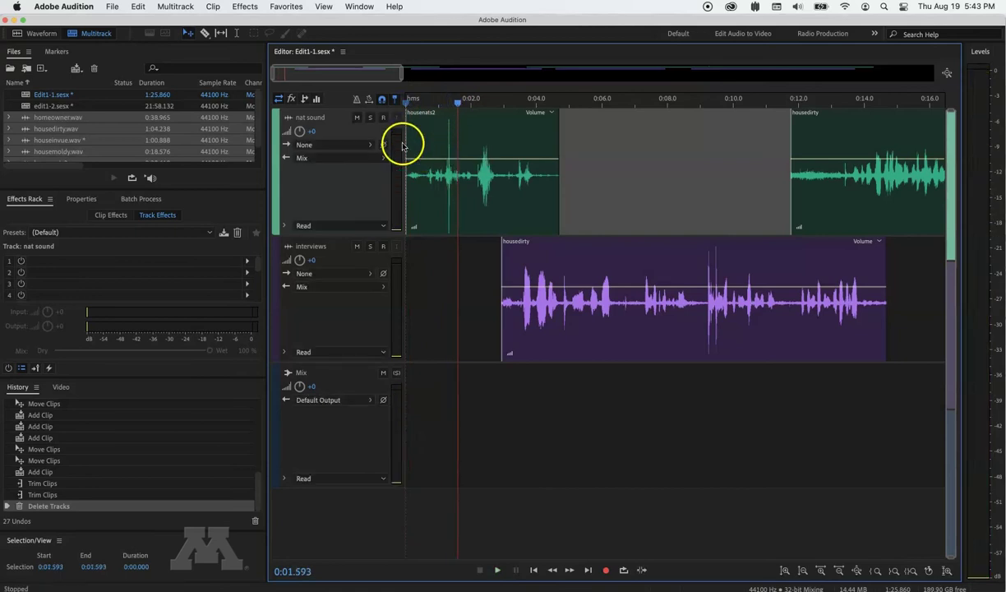
drag(408, 141, 436, 137)
drag(507, 135, 472, 140)
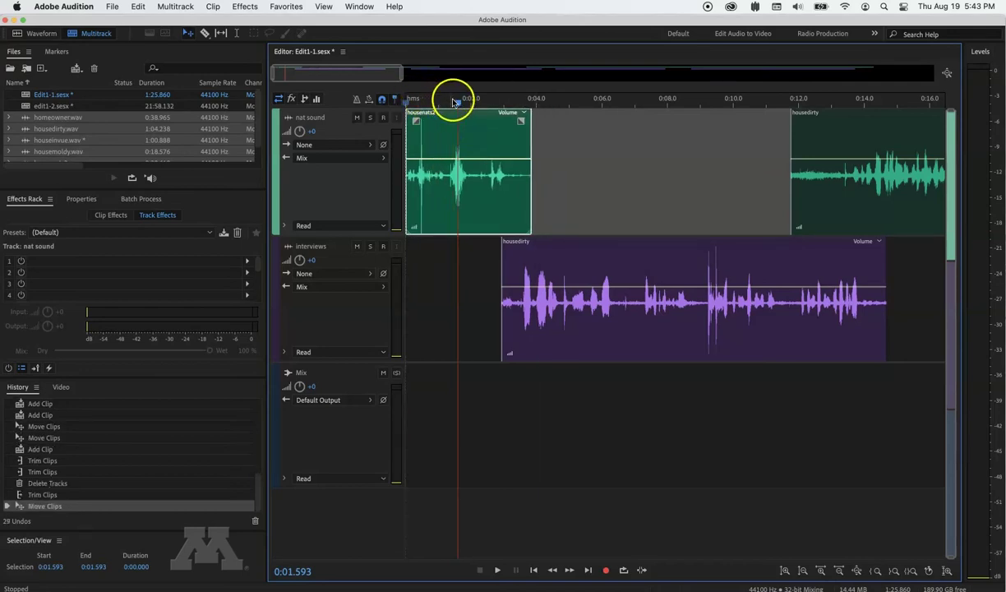
drag(458, 103, 398, 104)
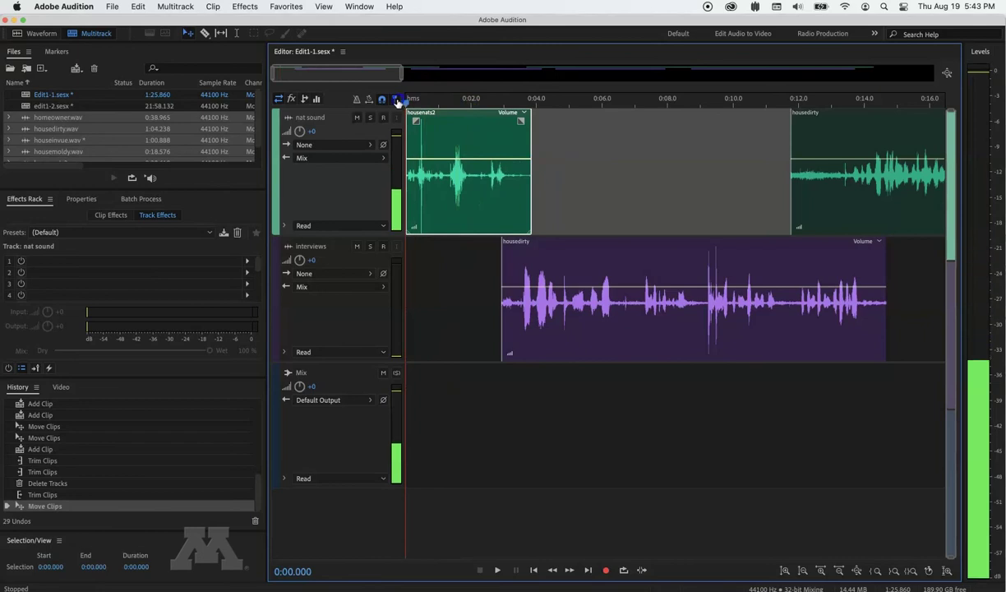
key(space)
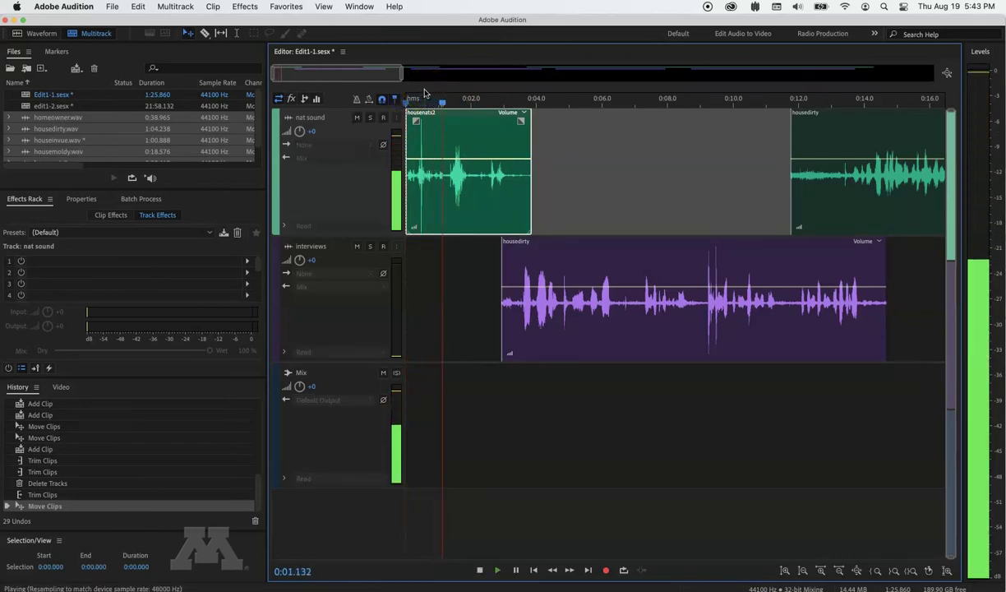
key(space)
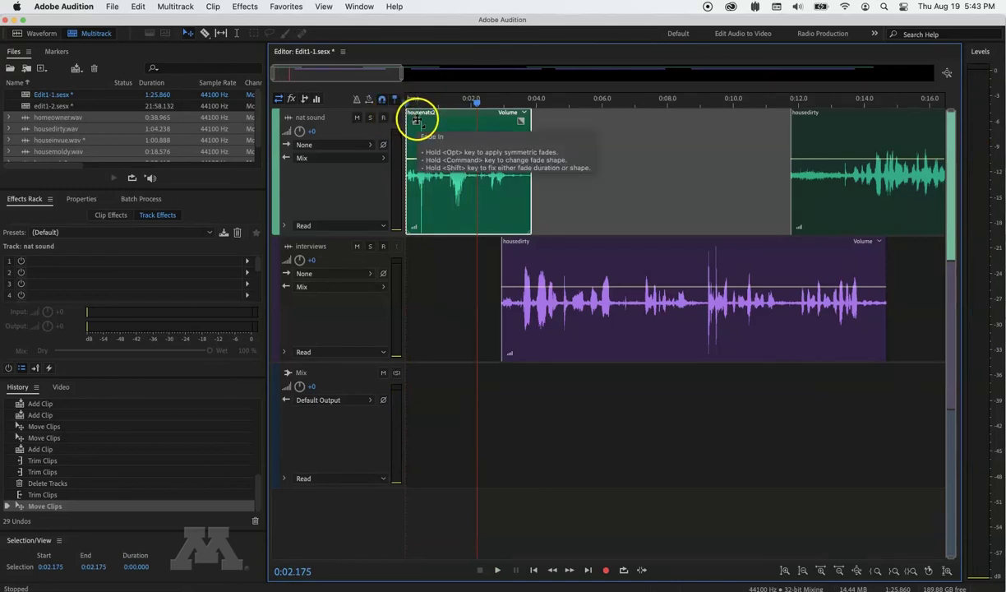
Add a short fade-in and a fade-out of about 1 s to housenats2, and listen to it from 0:00
drag(417, 120, 427, 120)
drag(522, 122, 490, 120)
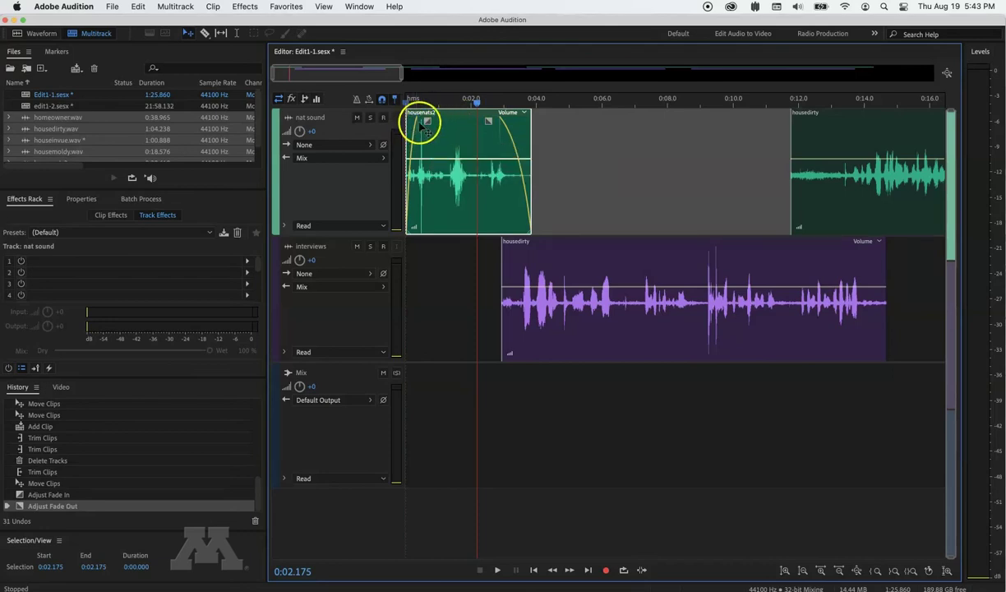
mouse_move(425, 122)
mouse_down()
mouse_move(472, 122)
mouse_move(421, 120)
mouse_up()
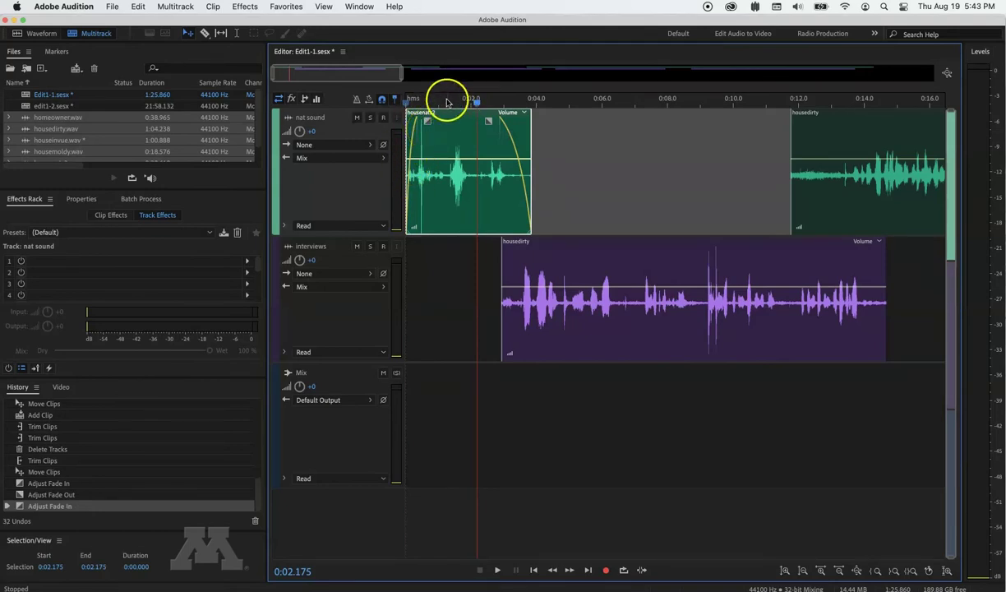
drag(476, 100, 399, 103)
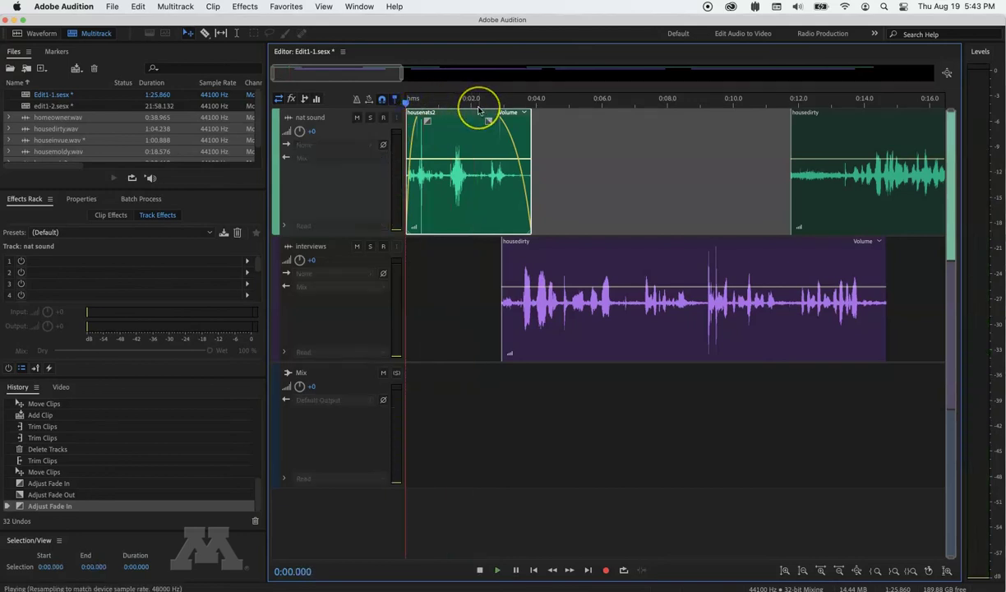
key(space)
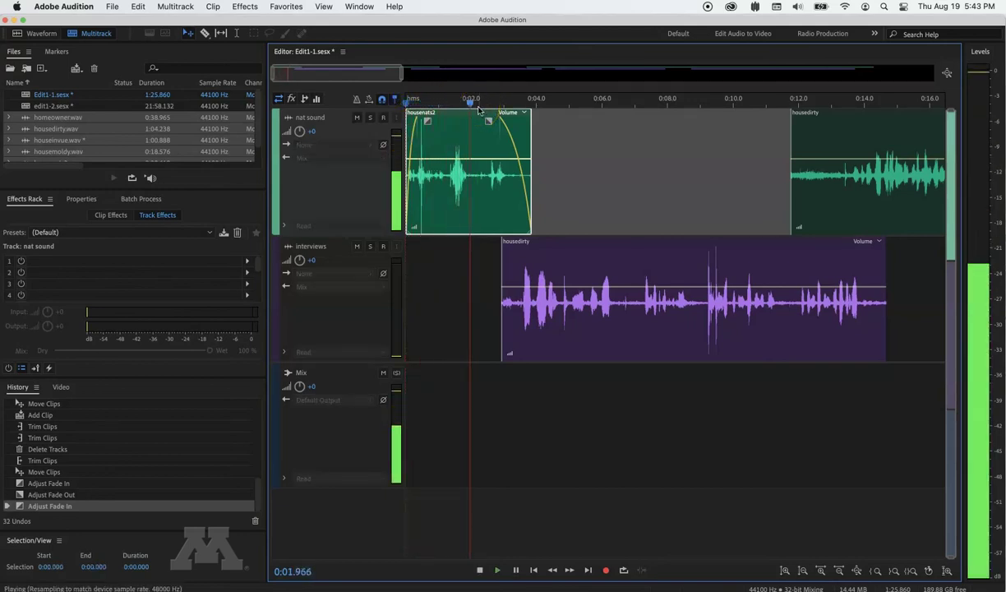
key(space)
Trim the start of the housedirty clip on the interviews track, move it to about 0:02.7, and add a short fade-in
click(556, 284)
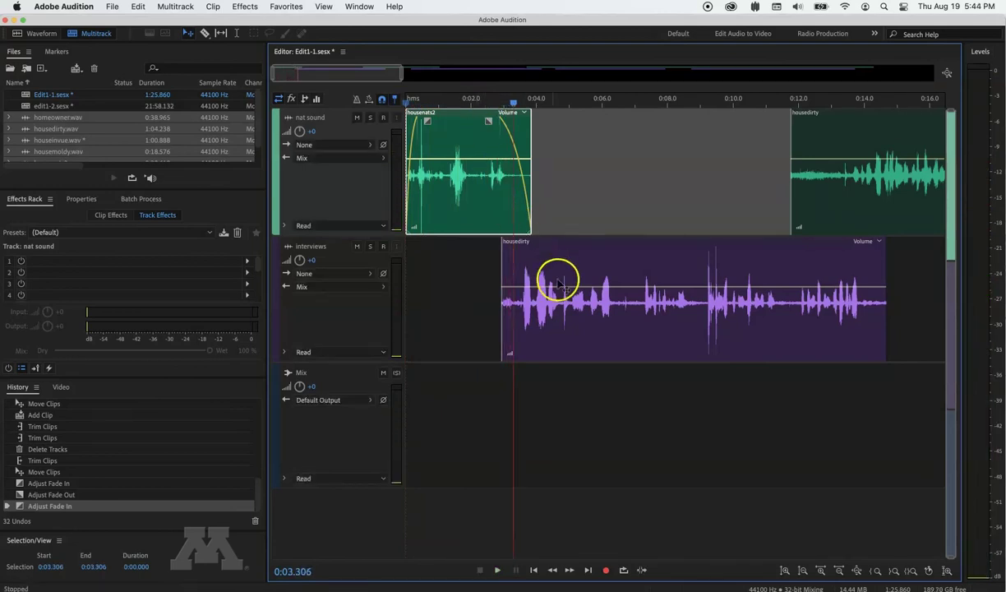
key(space)
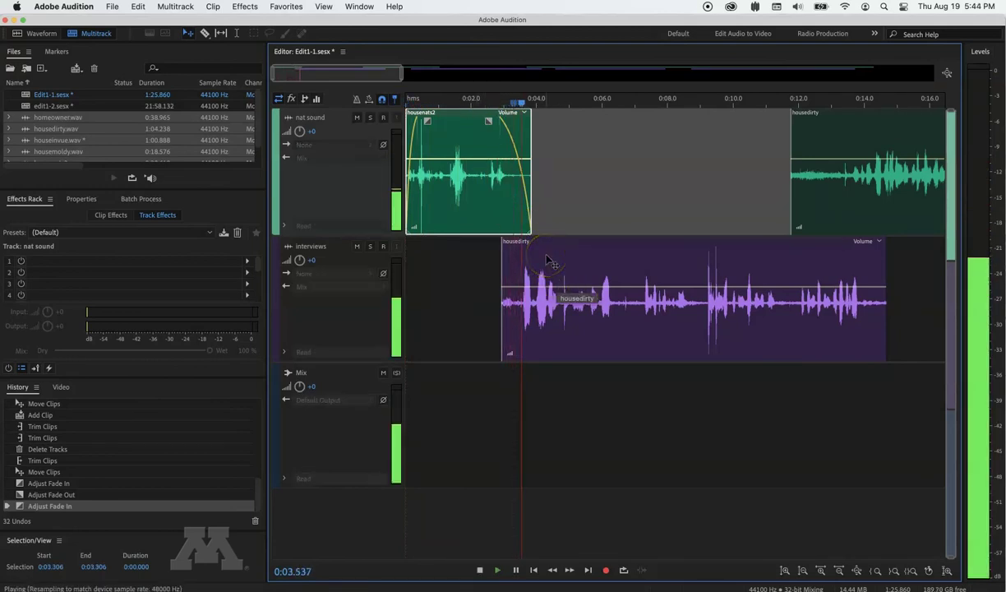
key(space)
drag(500, 259, 516, 260)
click(518, 259)
drag(577, 263, 515, 244)
Play the transition into the interviews housedirty clip from about 0:02.4 and add a fade-out of about 0.9 s at its end
click(483, 102)
key(space)
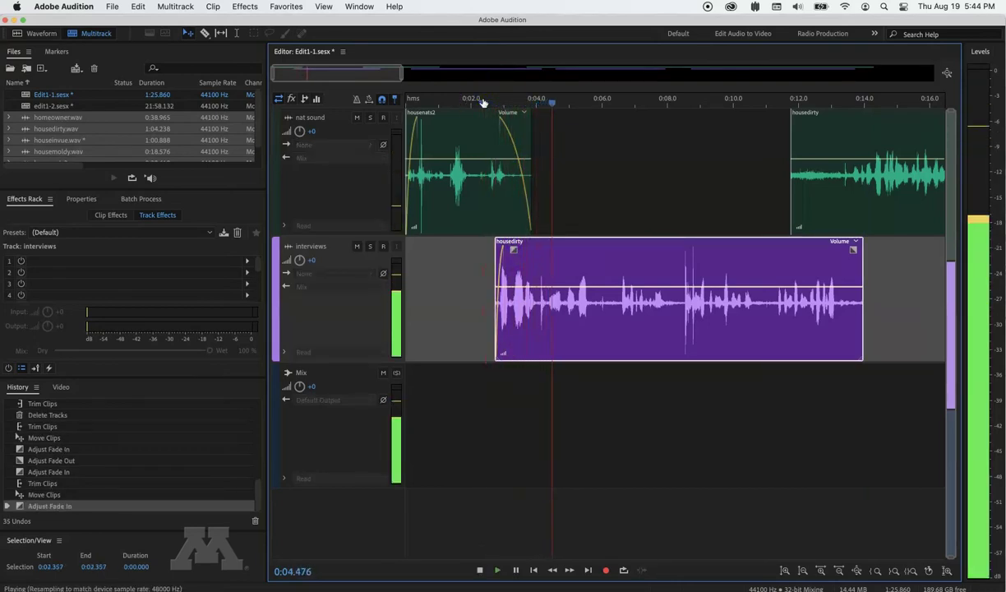
click(717, 256)
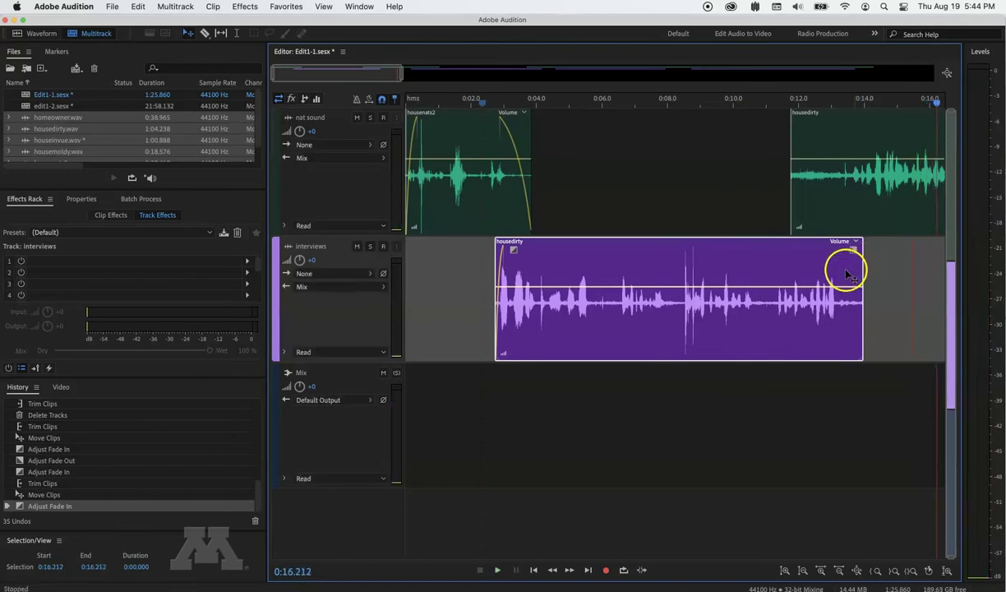
drag(852, 250, 824, 248)
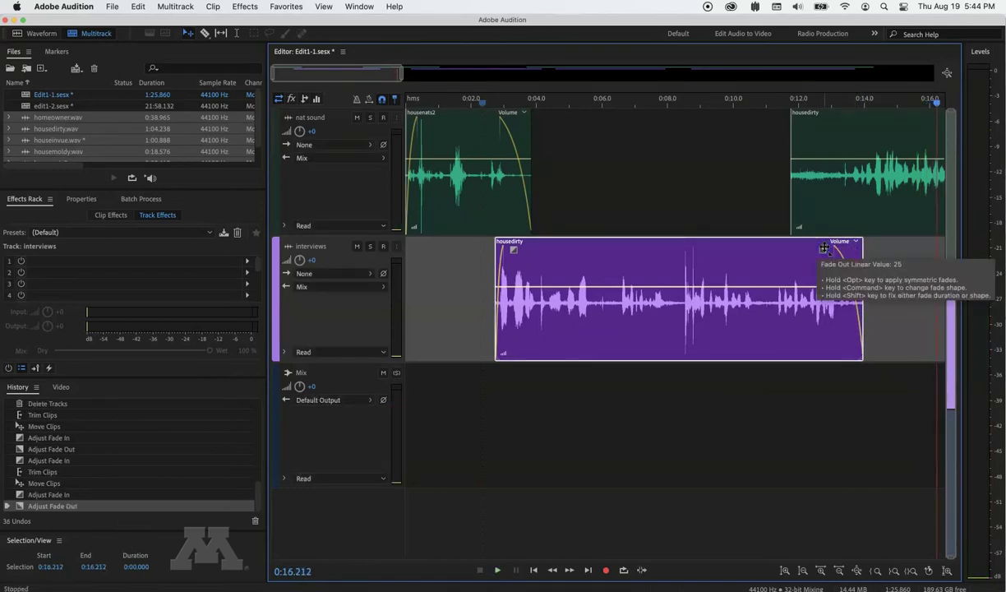
Fade in the housedirty clip on the nat sound track, listening to the overlap and lengthening the fade to about 3.2 s
click(816, 125)
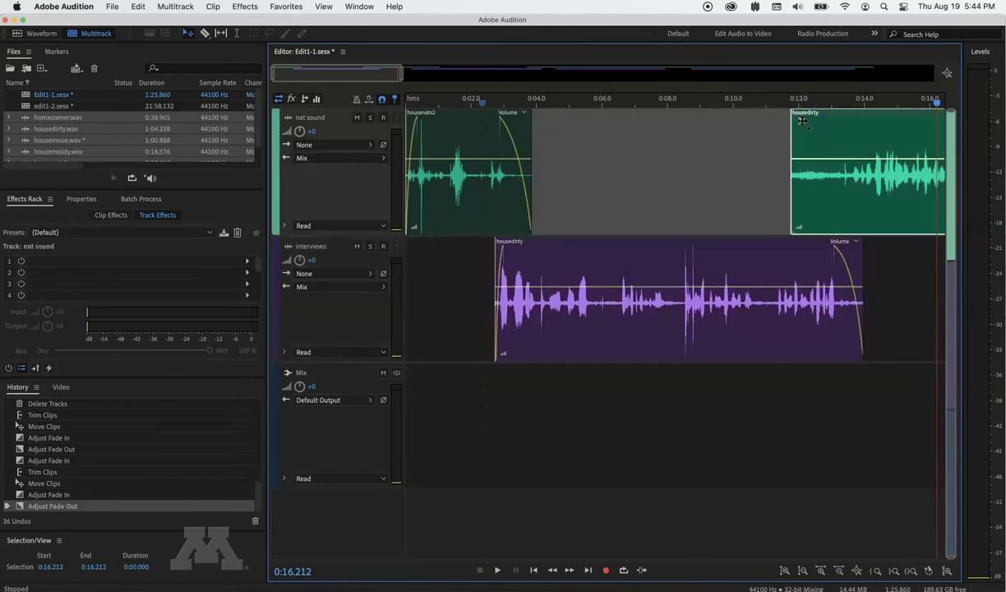
mouse_move(802, 122)
mouse_down()
mouse_move(865, 121)
mouse_move(860, 114)
mouse_up()
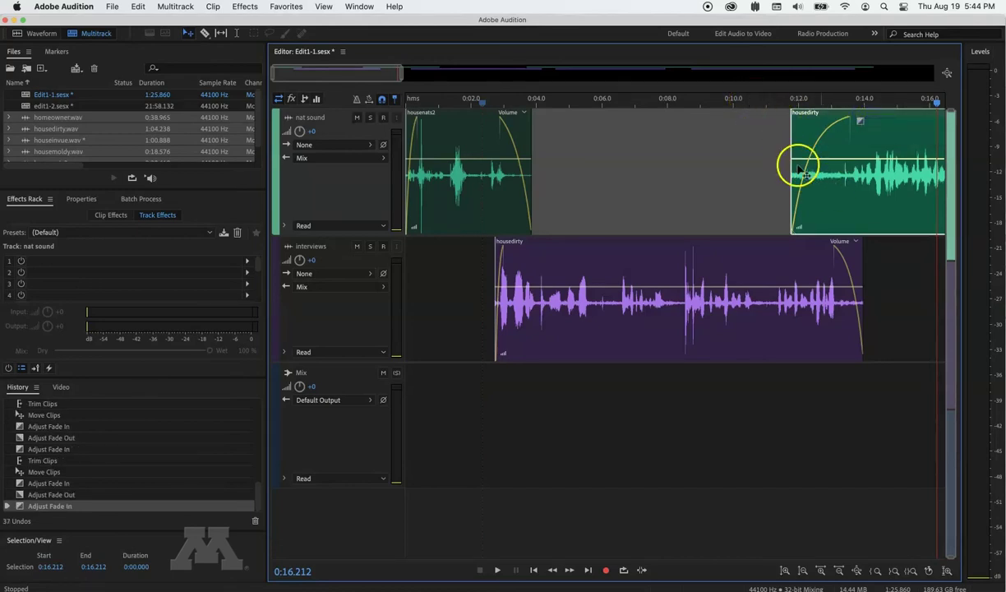
click(723, 102)
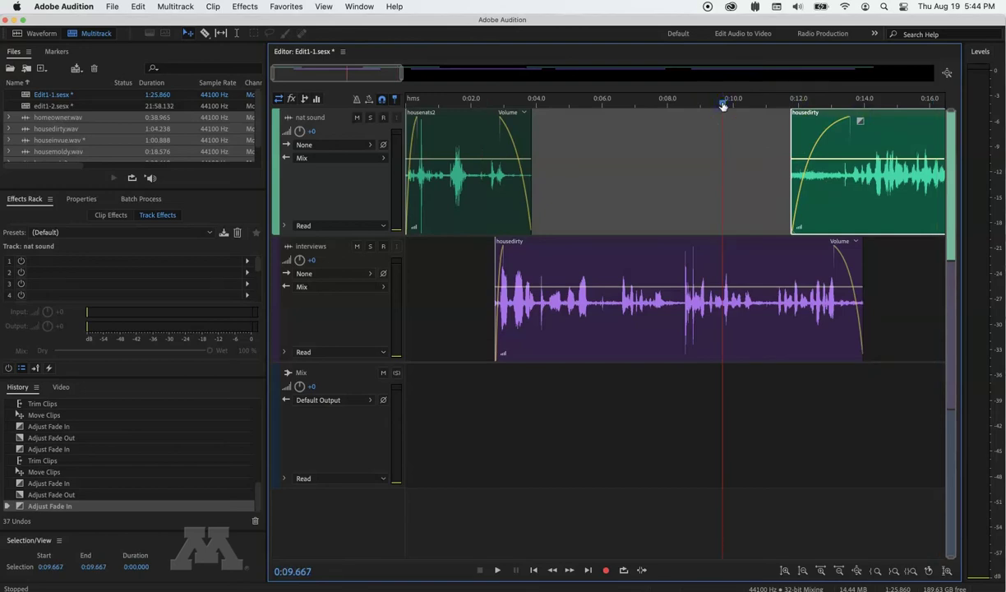
key(space)
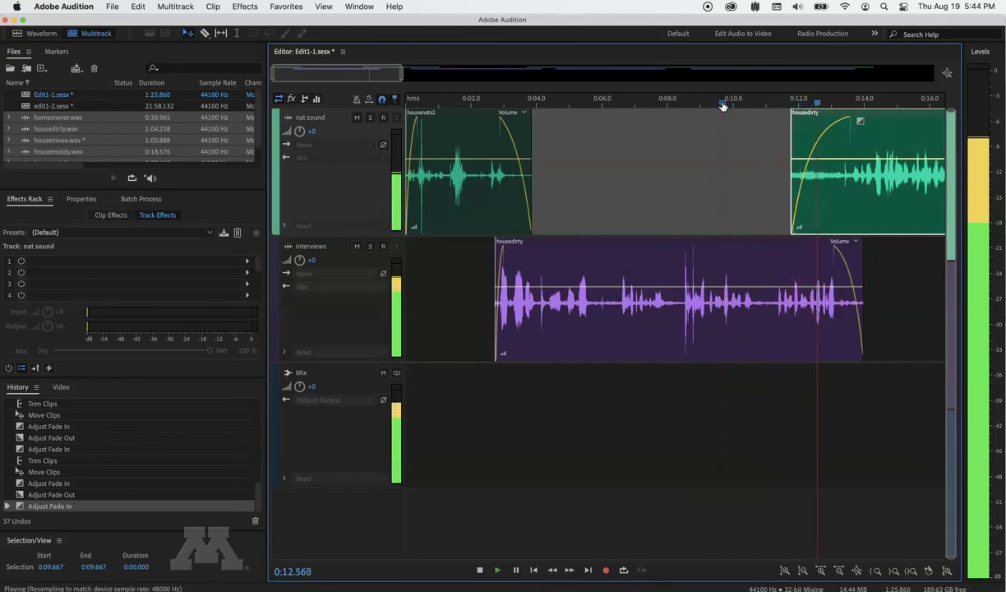
key(space)
scroll(808, 245, right, 5)
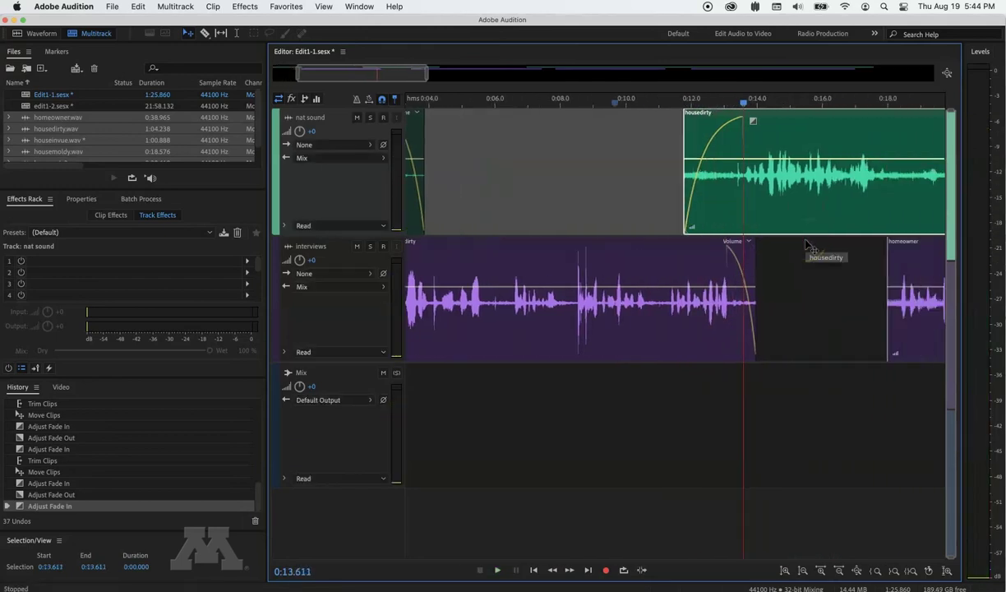
drag(709, 122, 758, 117)
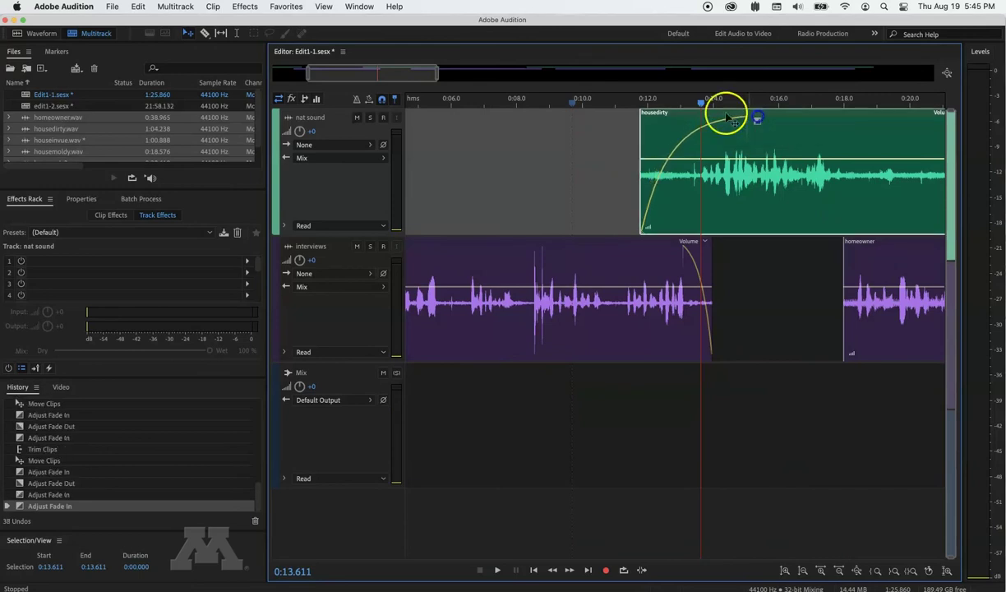
click(613, 102)
key(space)
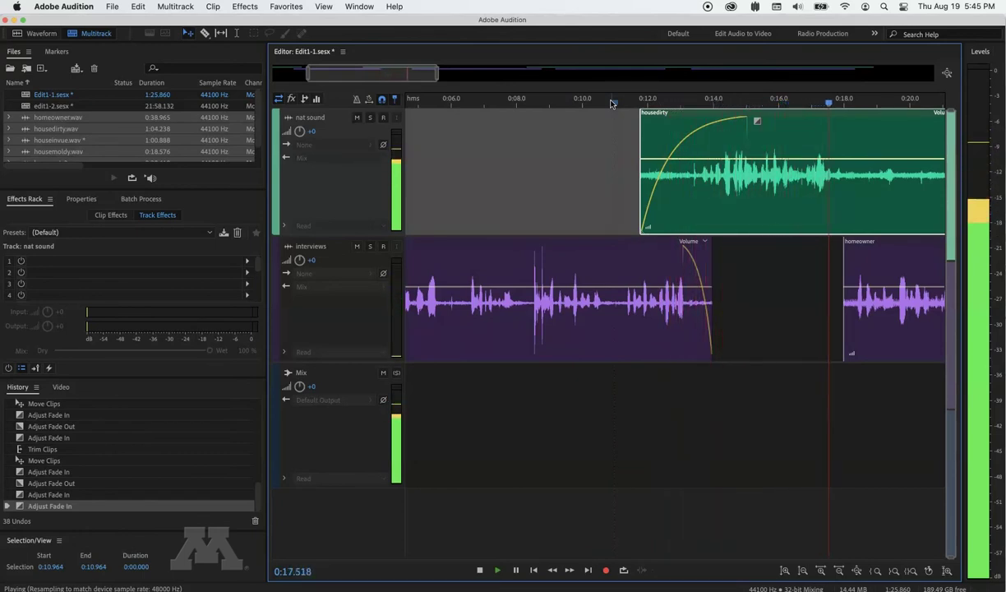
click(718, 179)
Add a fade-out of about 1.1 s to the end of the housedirty clip on the nat sound track
click(900, 311)
scroll(901, 314, right, 5)
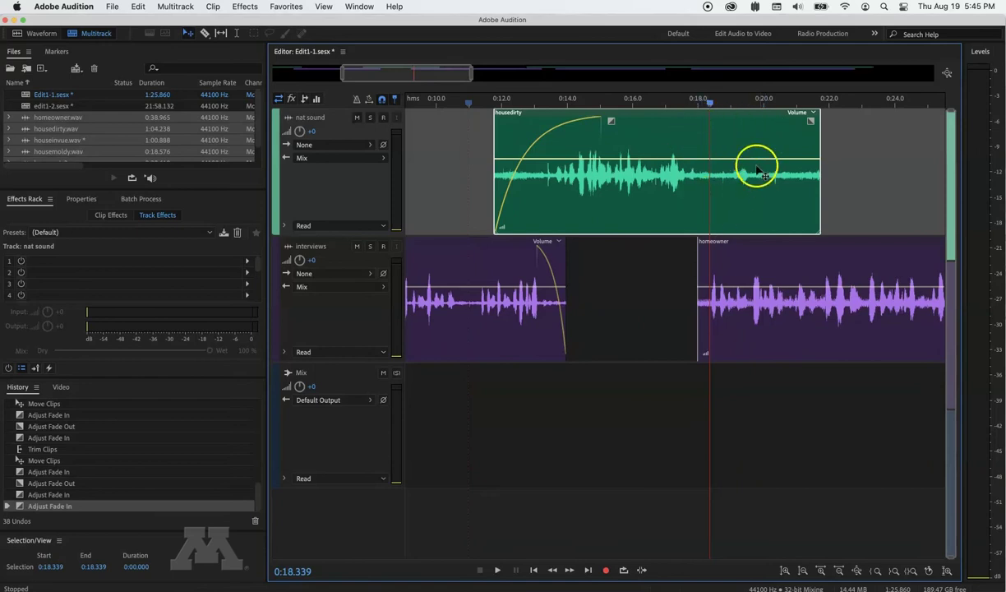
mouse_move(811, 121)
mouse_down()
mouse_move(785, 177)
mouse_move(760, 118)
mouse_move(812, 118)
mouse_up()
click(821, 118)
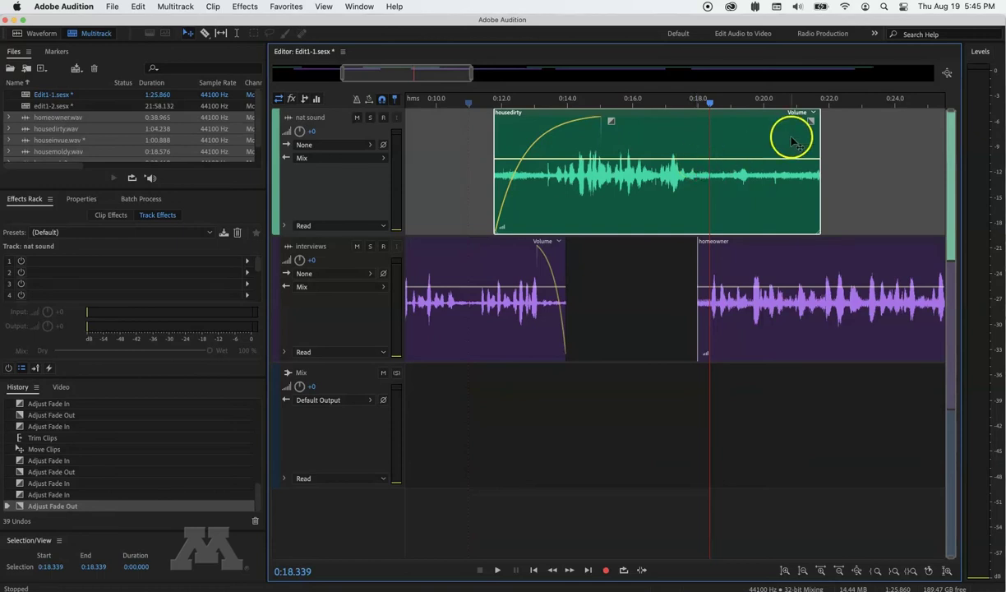
drag(810, 121, 773, 121)
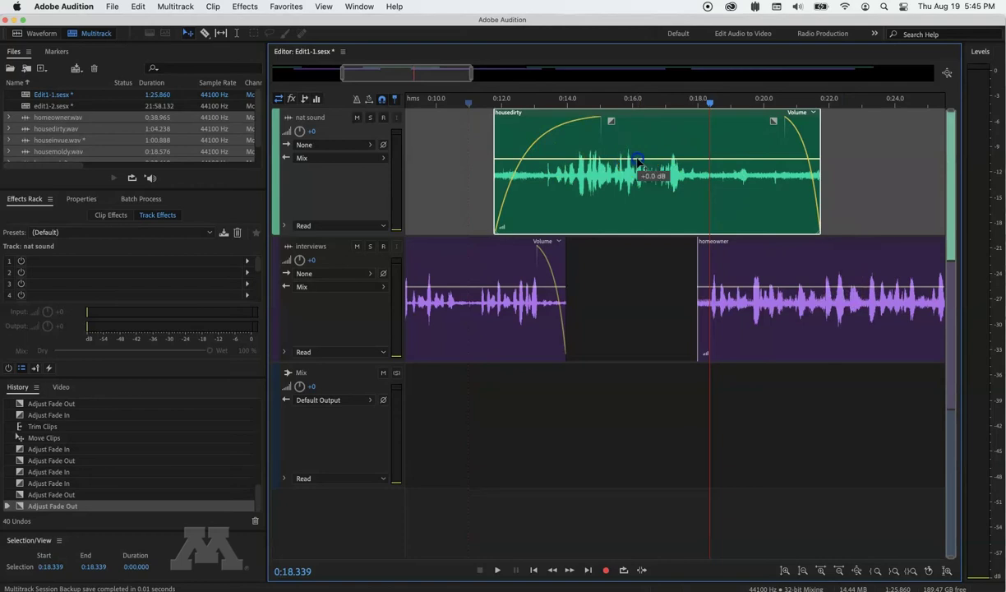
Lower the nat sound housedirty clip to about -7.9 dB using volume keyframes at about 0:18.0 and 0:18.6, and play from about 0:16.7
mouse_move(638, 161)
mouse_down()
mouse_move(639, 198)
mouse_move(636, 161)
mouse_up()
drag(637, 165, 637, 165)
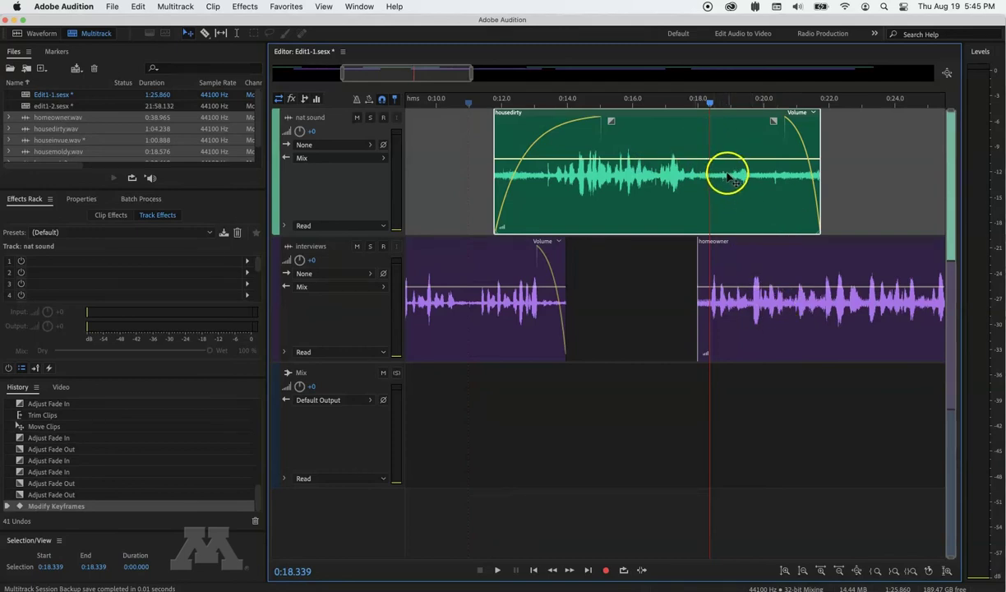
click(698, 160)
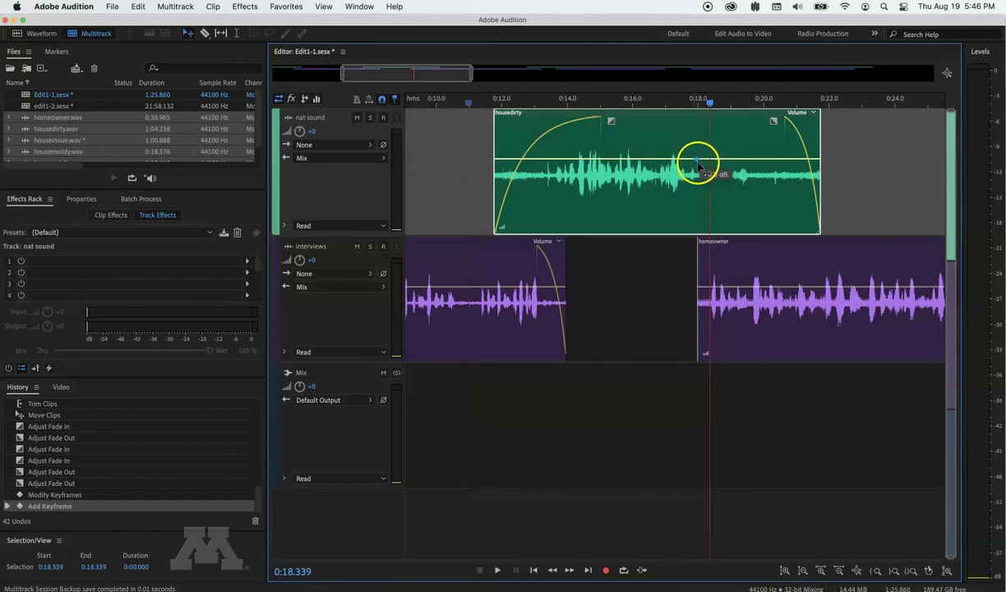
click(708, 159)
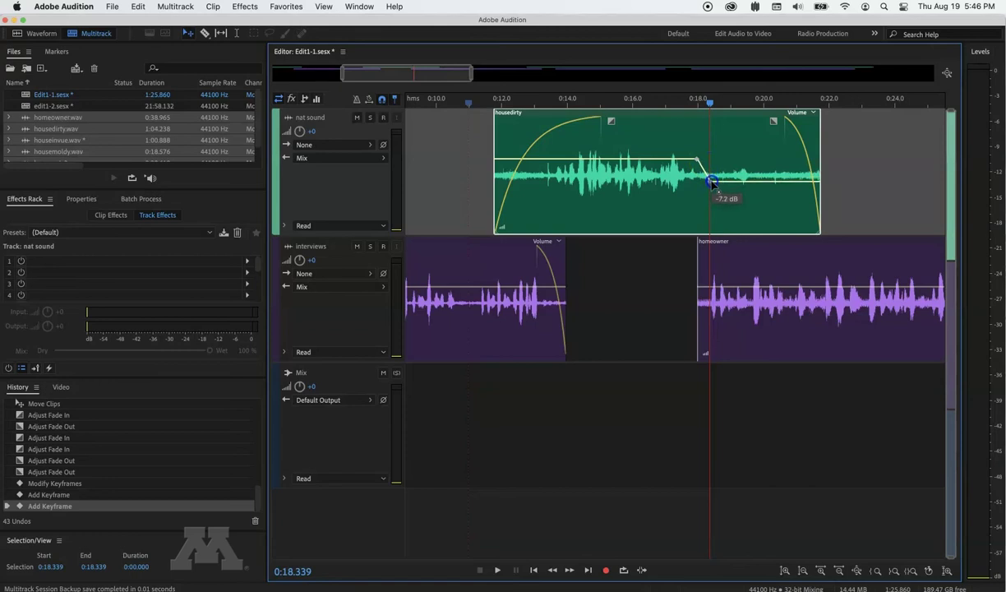
drag(719, 187, 719, 187)
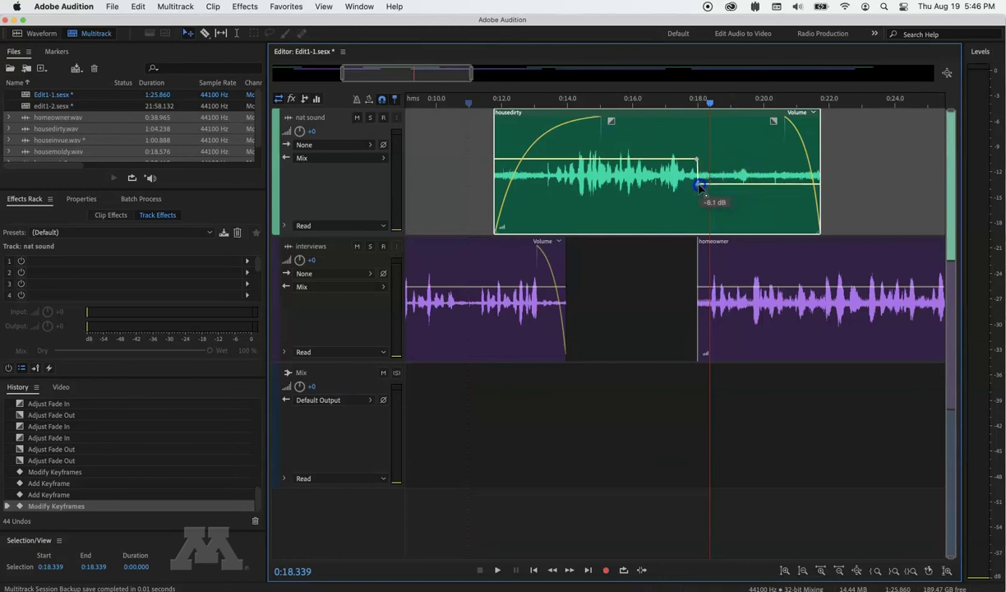
drag(747, 186, 724, 186)
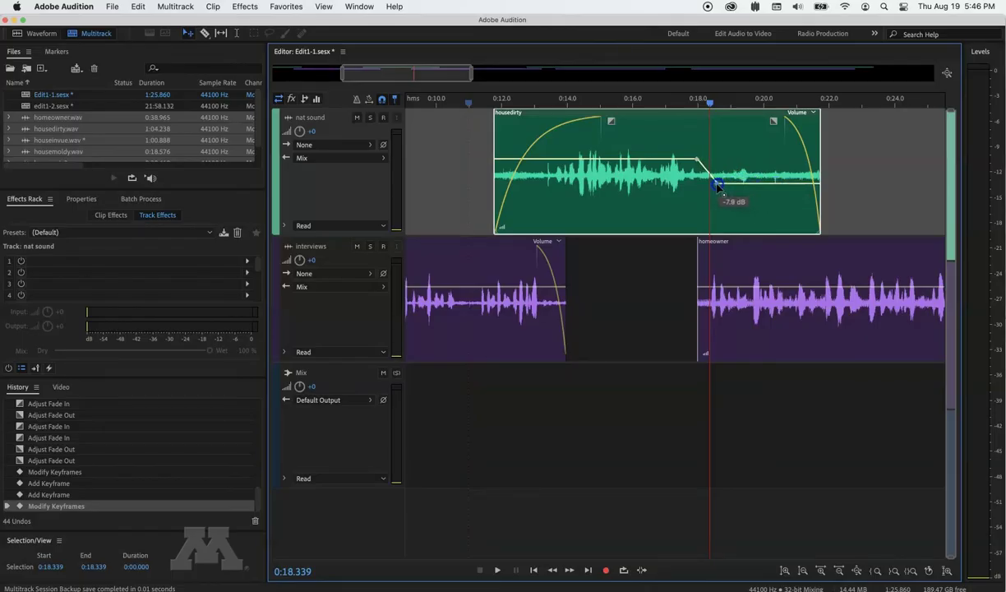
drag(717, 186, 716, 183)
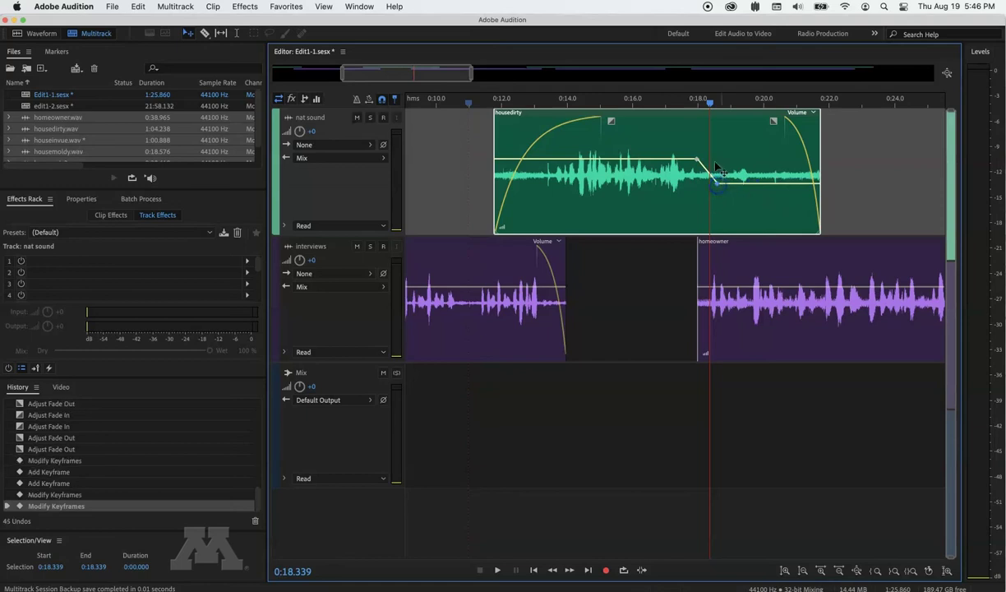
click(657, 102)
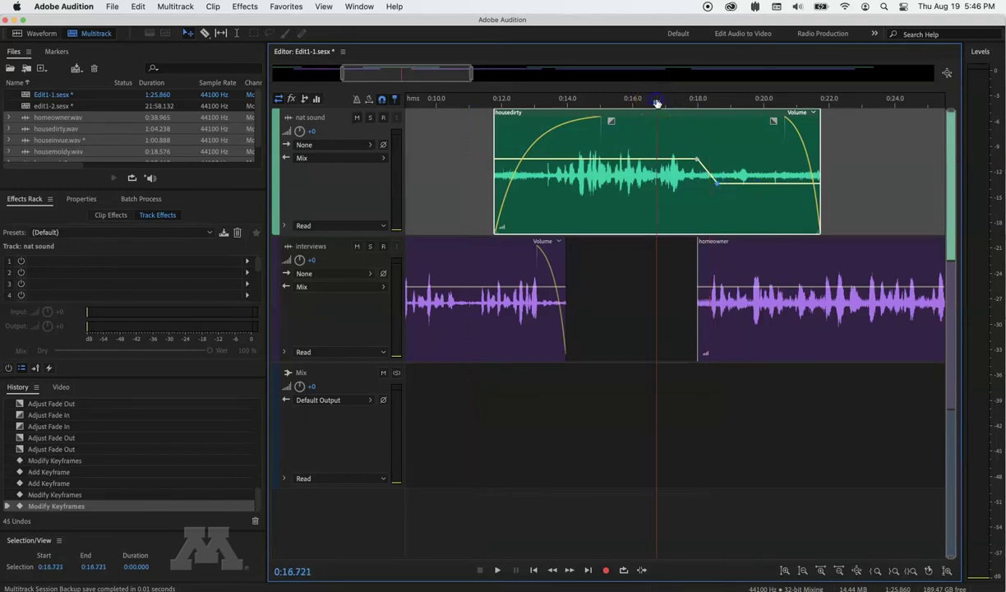
key(space)
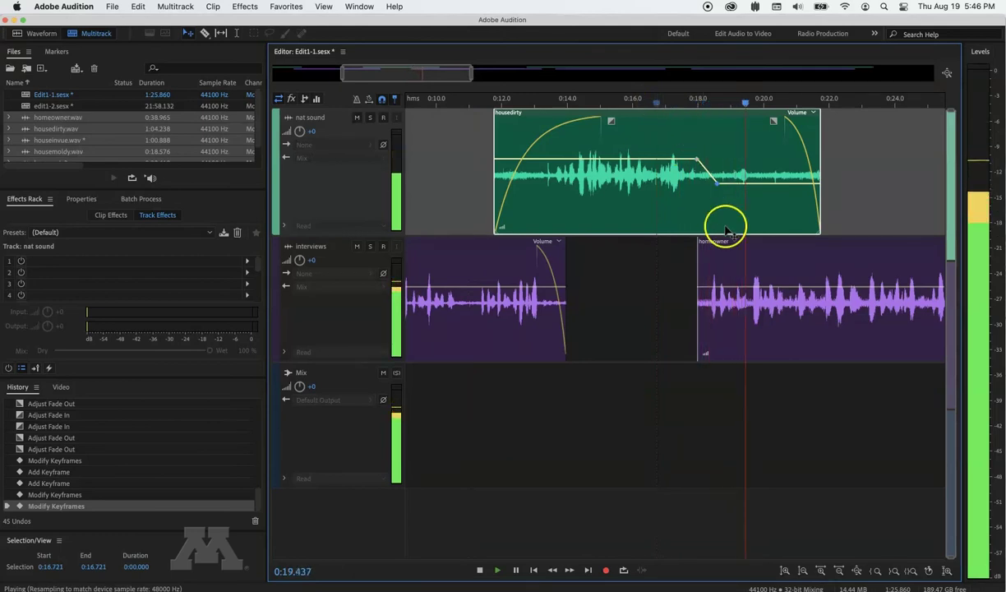
key(space)
Add a fade-in of about 1.3 s to the homeowner clip, move it to about 0:17.8, and listen to the transition
click(744, 261)
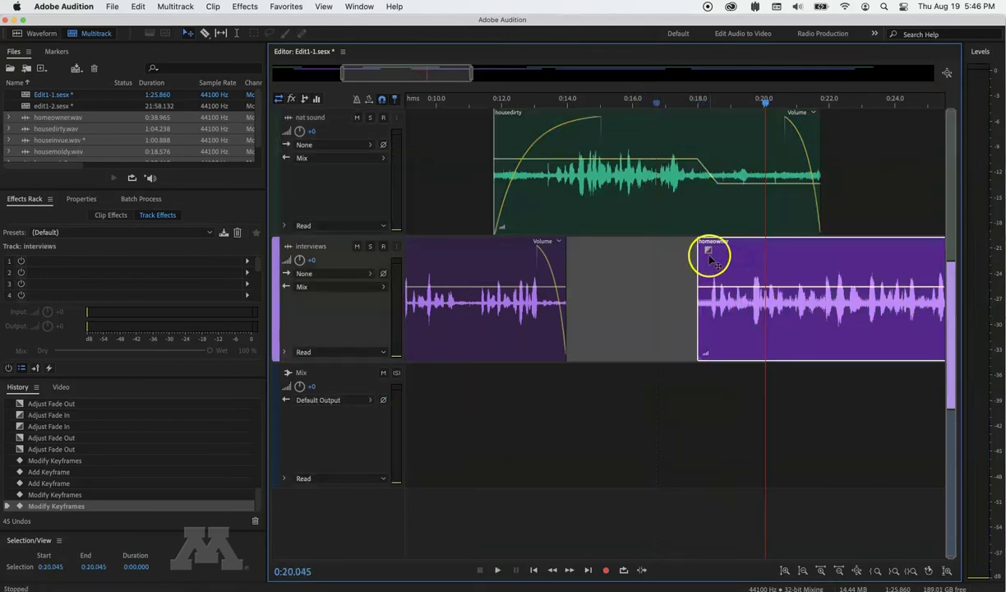
drag(709, 252, 751, 247)
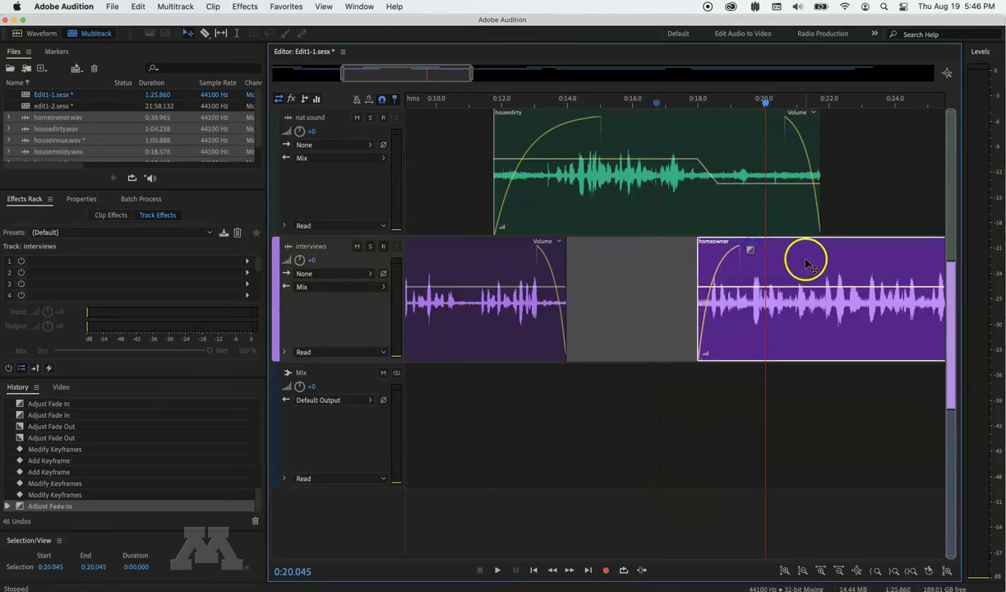
drag(807, 263, 799, 262)
click(656, 102)
key(space)
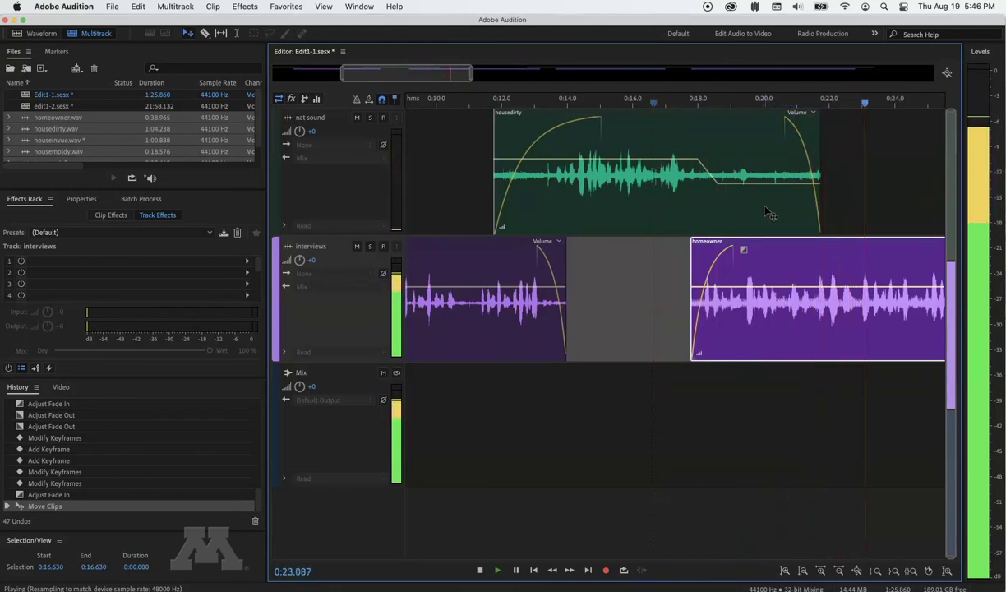
key(space)
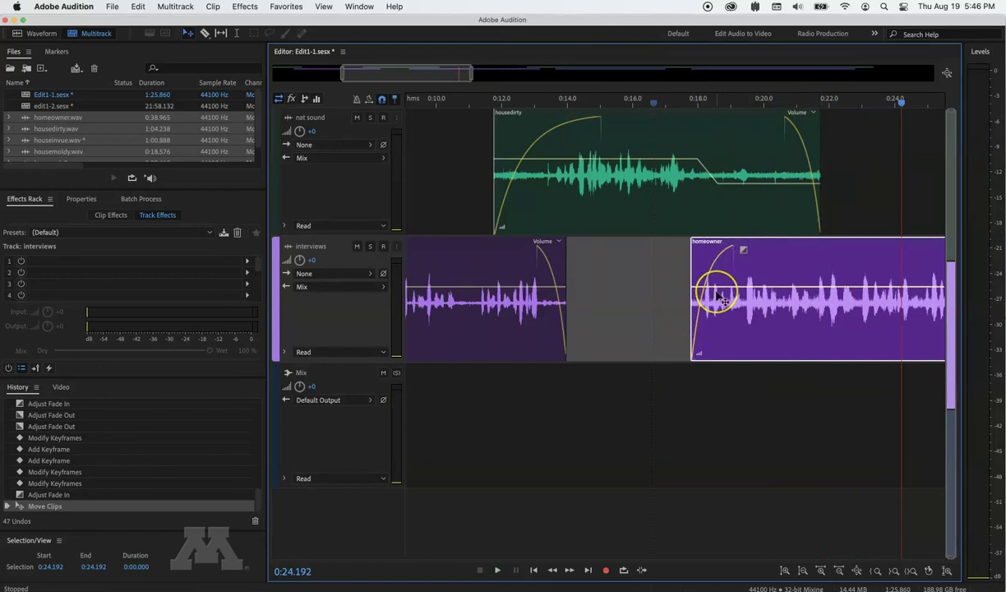
Lengthen the homeowner clip's fade-in to about 1.7 s and play the transition from about 0:16.3
scroll(719, 296, right, 2)
scroll(719, 297, right, 10)
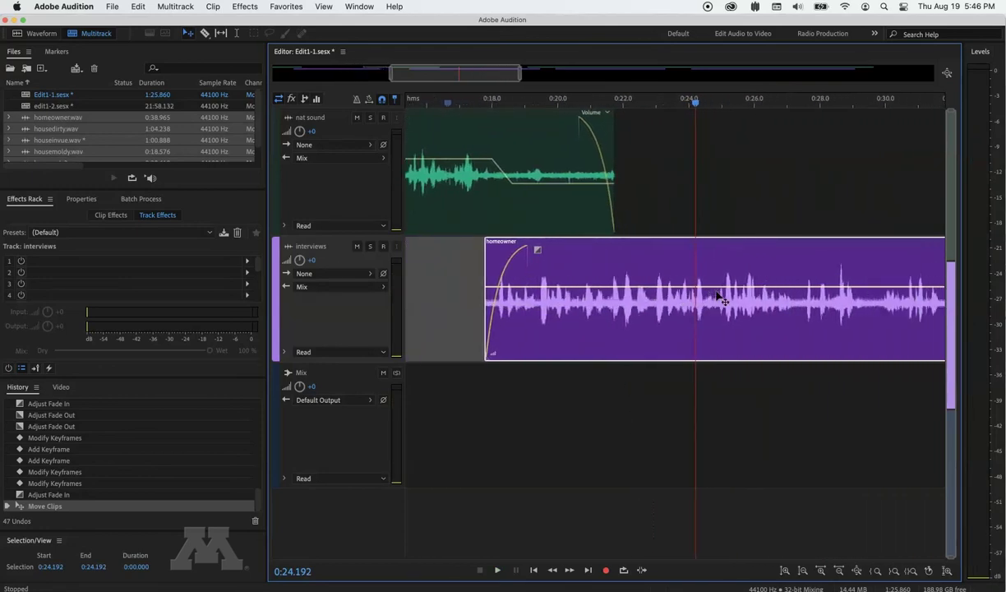
mouse_move(528, 247)
mouse_down()
mouse_move(505, 244)
mouse_move(538, 245)
mouse_up()
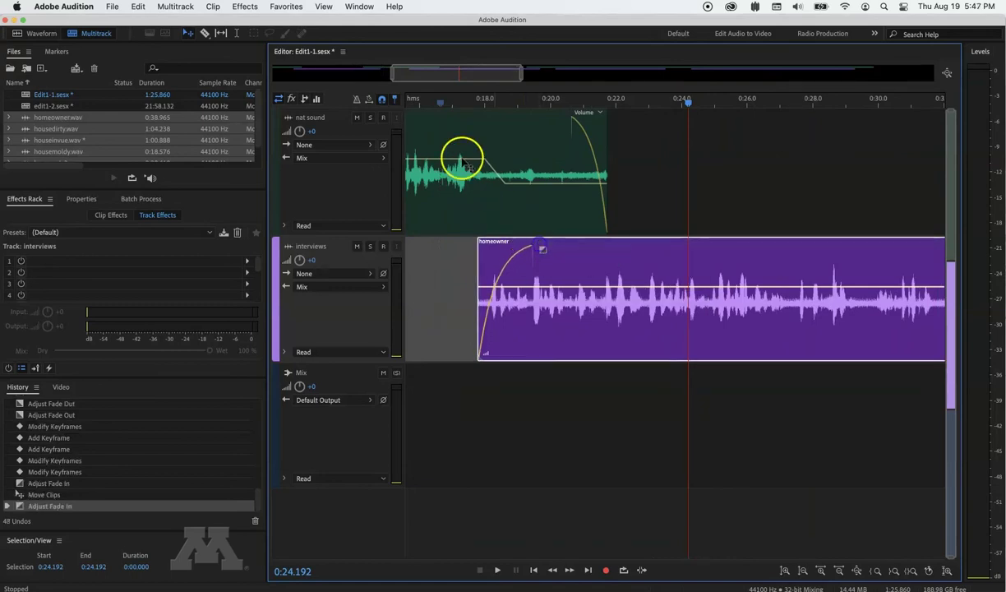
click(431, 99)
key(space)
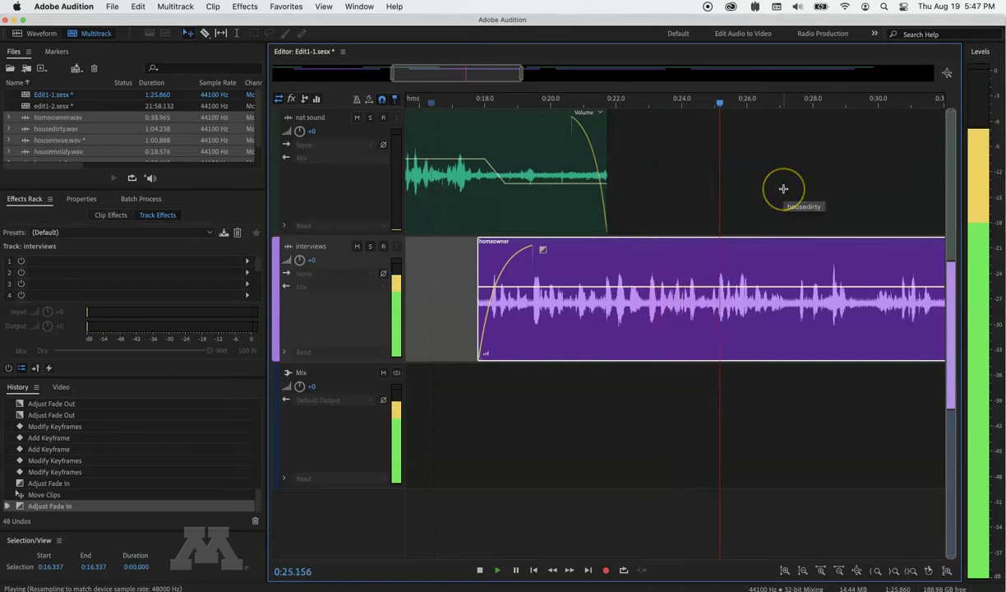
key(space)
Add a fade-out of about 1.3 s to the homeowner clip's end and move the nats_tear_down_noise clip to about 0:30.8
scroll(783, 189, right, 5)
scroll(783, 189, right, 2)
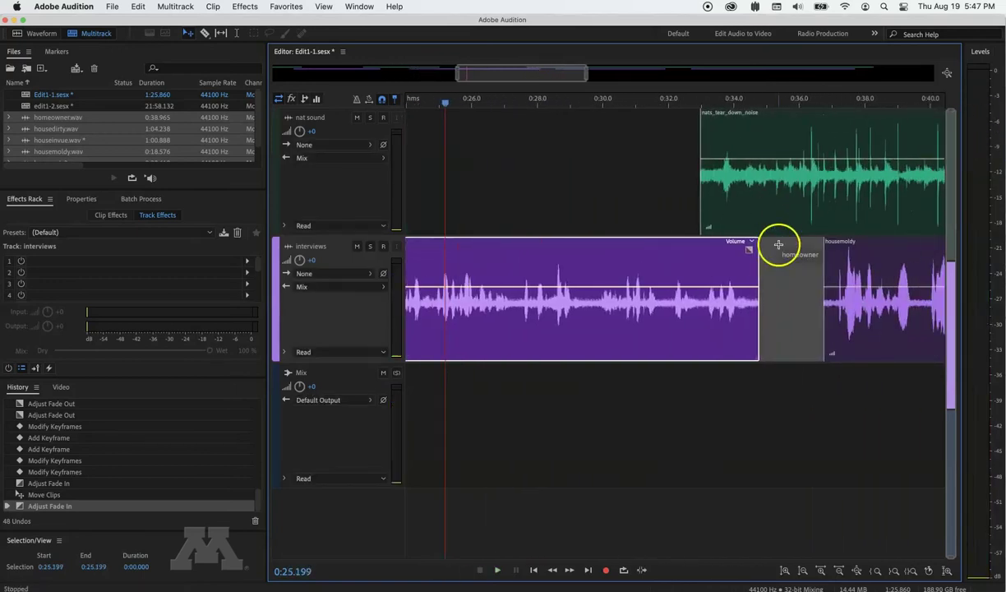
drag(747, 249, 707, 239)
drag(798, 201, 726, 191)
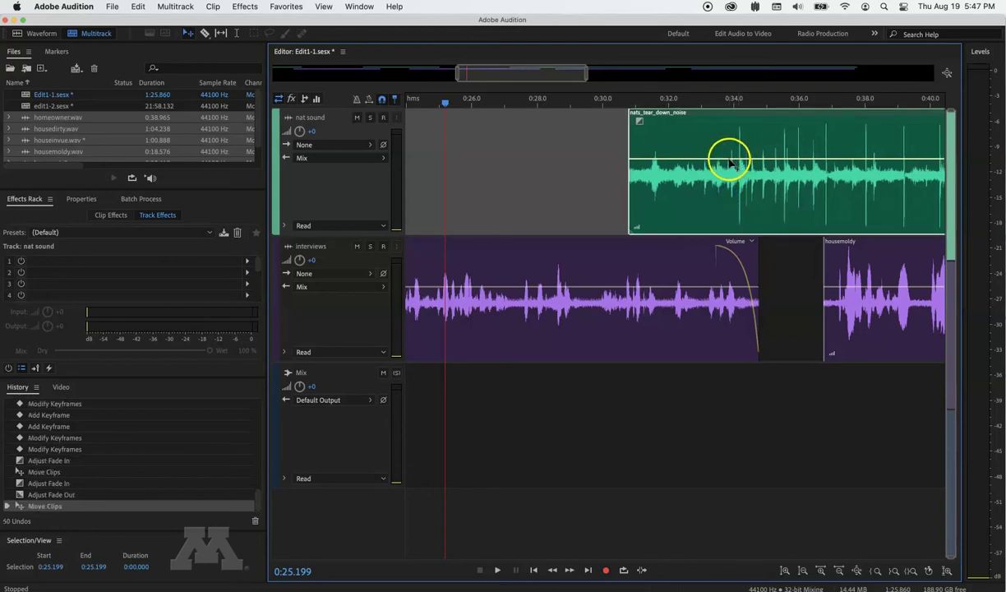
Lower the start of nats_tear_down_noise using volume keyframes at about 0:33.0 and 0:33.8, and add a fade-in of about 1.3 s
click(726, 160)
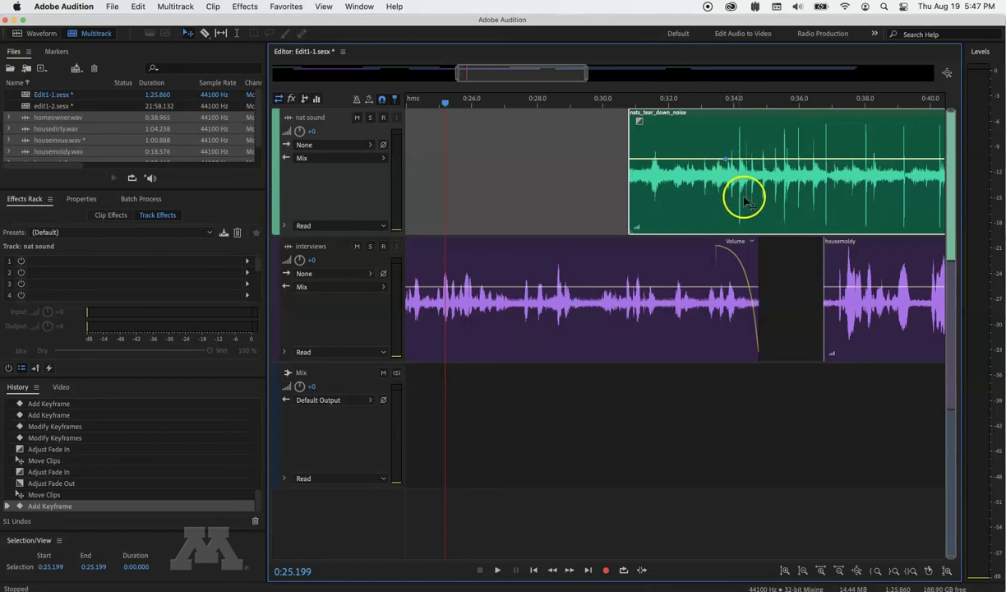
drag(710, 162, 702, 202)
drag(639, 121, 681, 121)
Play the transition from homeowner into nats_tear_down_noise, starting at about 0:29.9
drag(626, 98, 601, 101)
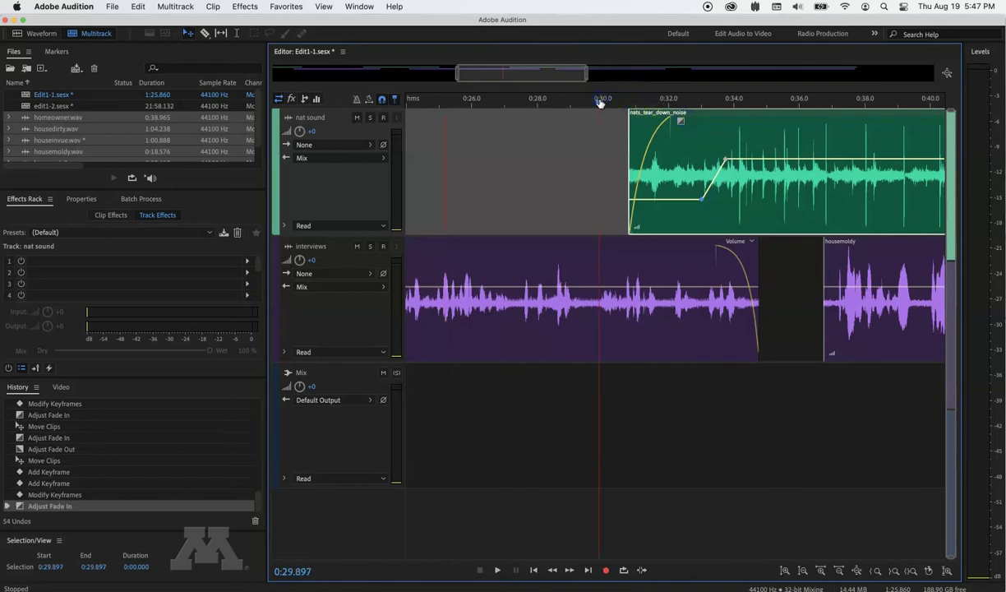
key(space)
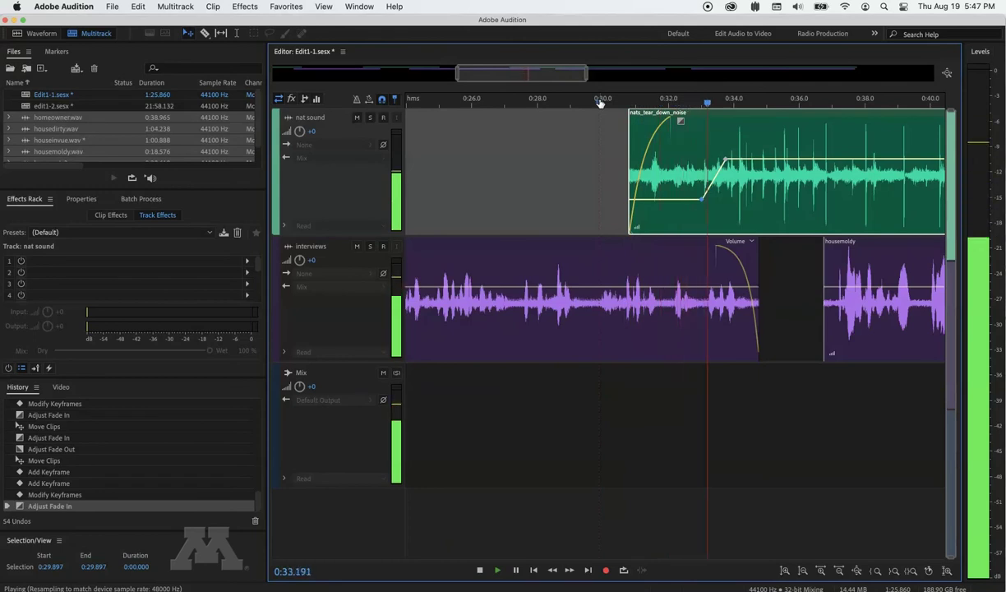
key(space)
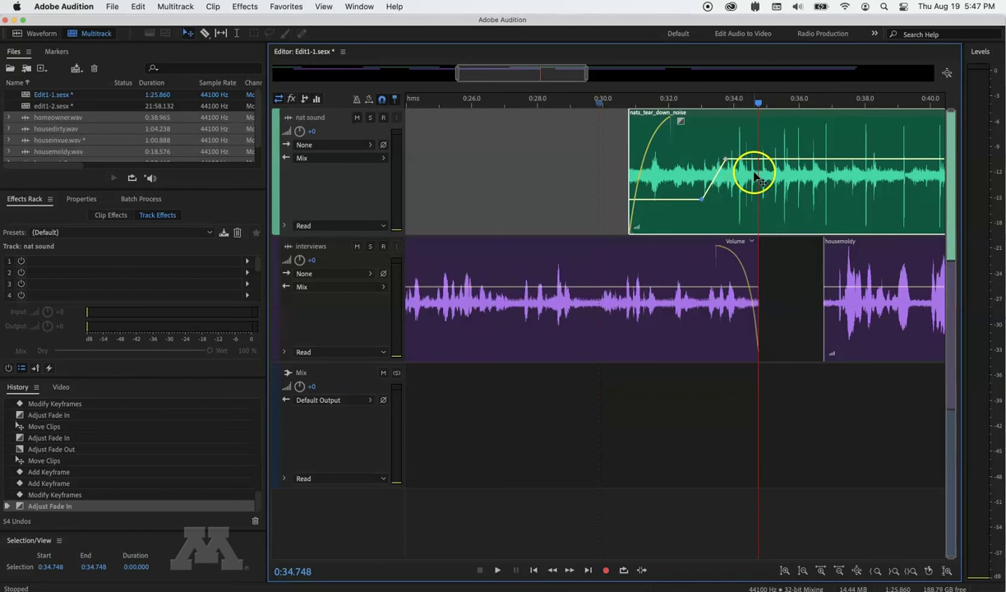
Move the nats_tear_down_noise clip to about 0:31.2 and play the overlap from about 0:32.5
drag(757, 175, 771, 175)
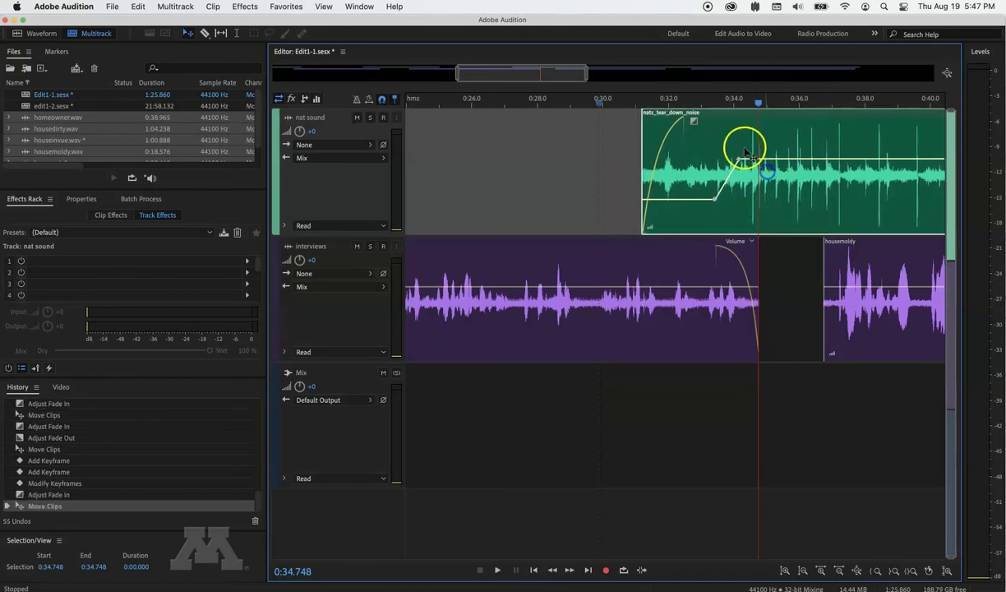
key(space)
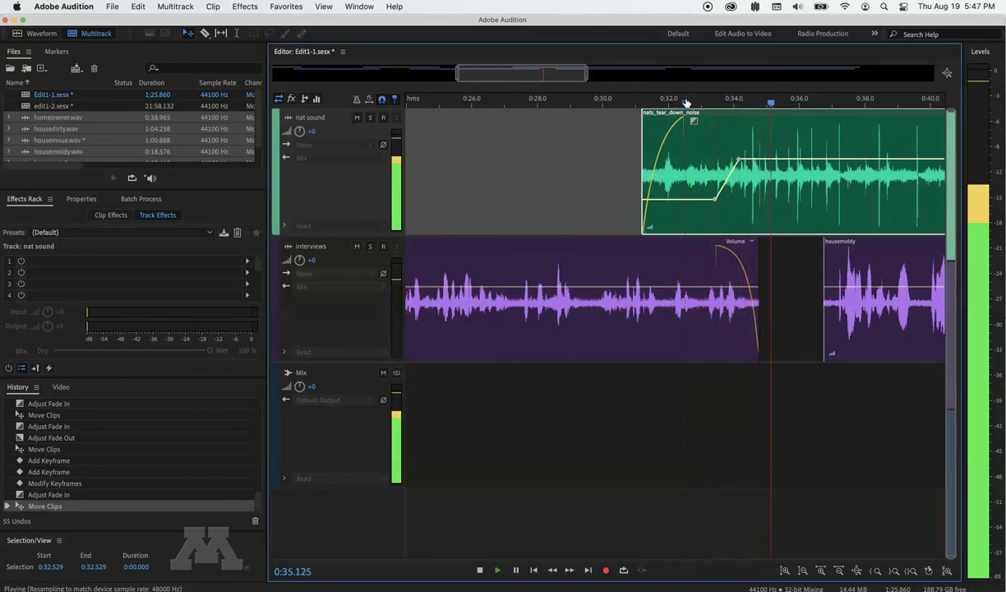
key(space)
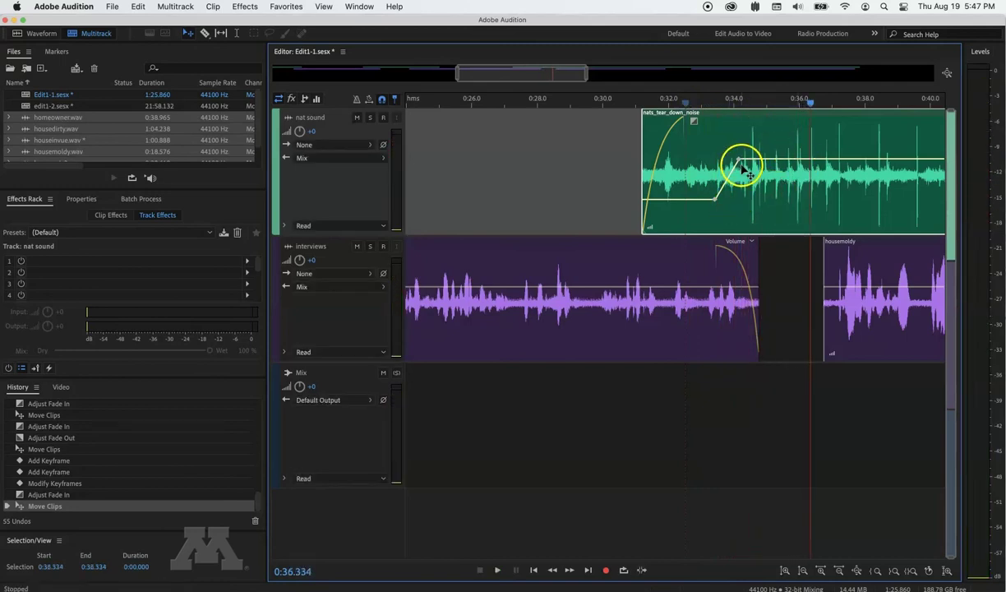
Shift the upper volume keyframe on nats_tear_down_noise to about 0:34.5 for a slower rise, and play from about 0:31.1
drag(741, 161, 745, 158)
click(707, 99)
click(639, 99)
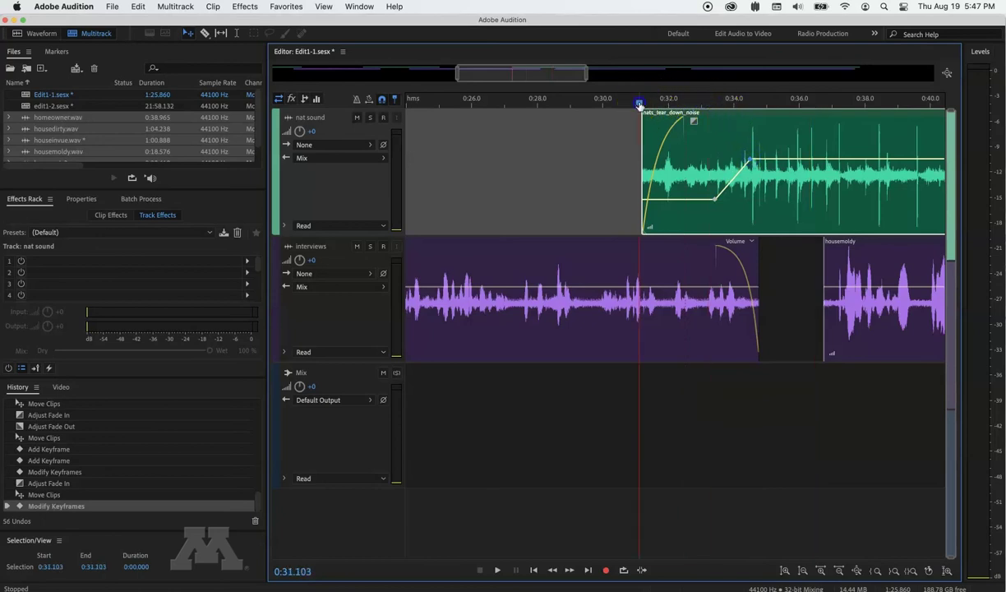
key(space)
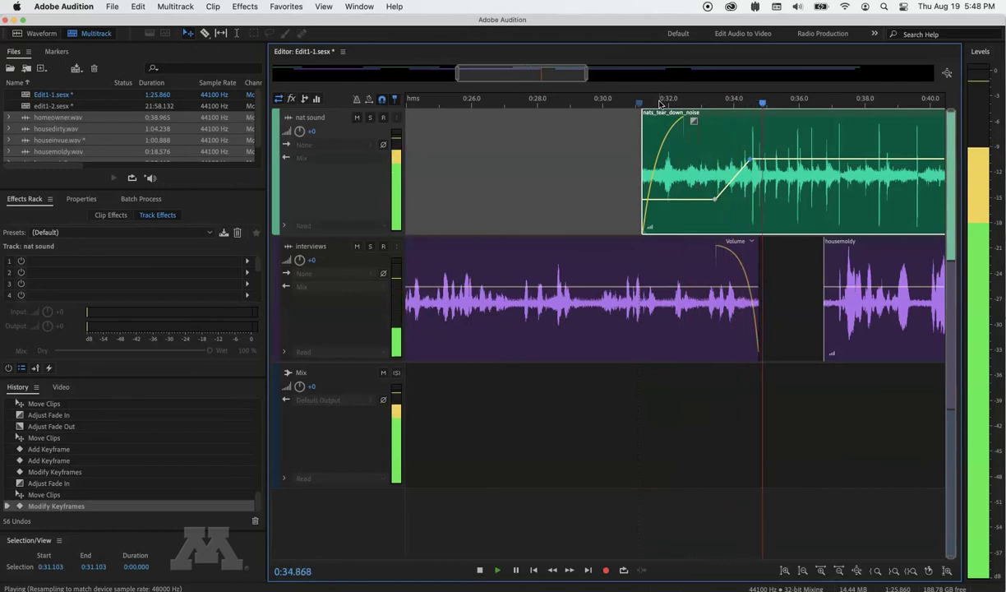
key(space)
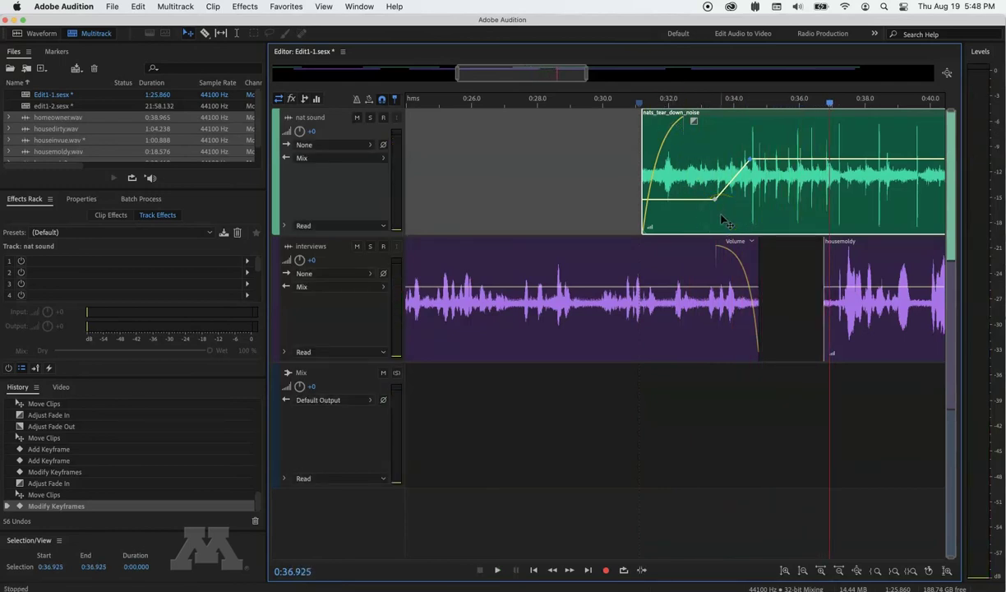
Add a fade-in of about 0.8 s to the housemoldy clip on the interviews track
scroll(724, 221, right, 5)
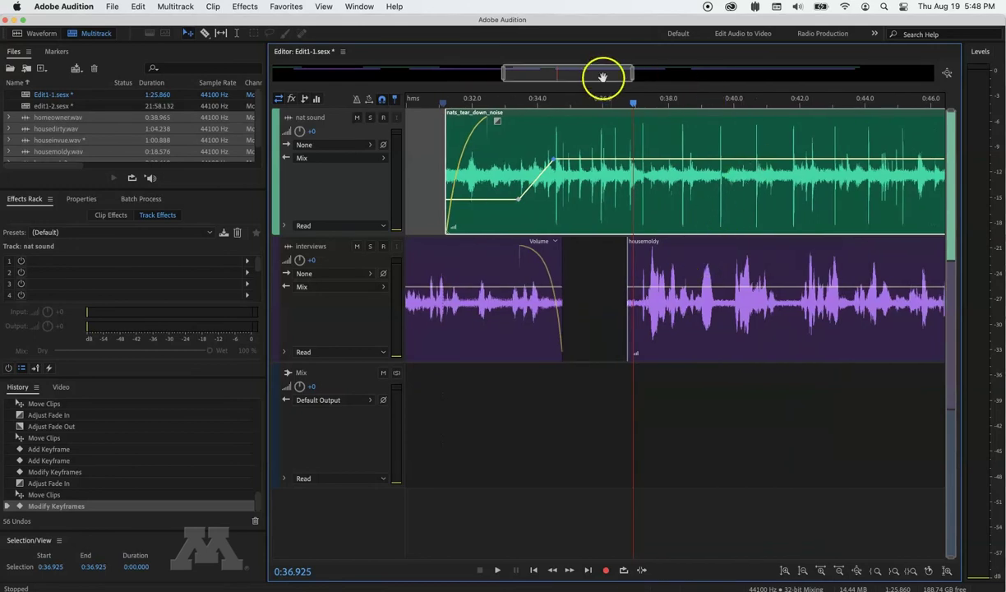
click(648, 254)
drag(639, 250, 665, 248)
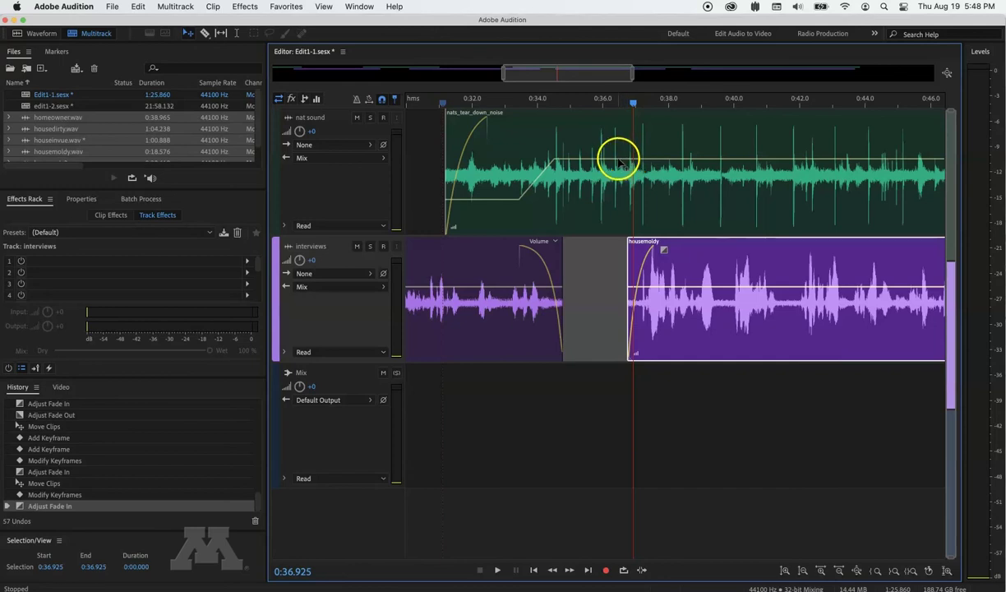
Lower nats_tear_down_noise under housemoldy using volume keyframes at about 0:36.4 and 0:37.0, and play from about 0:34.9
click(623, 162)
click(617, 160)
drag(637, 162, 636, 198)
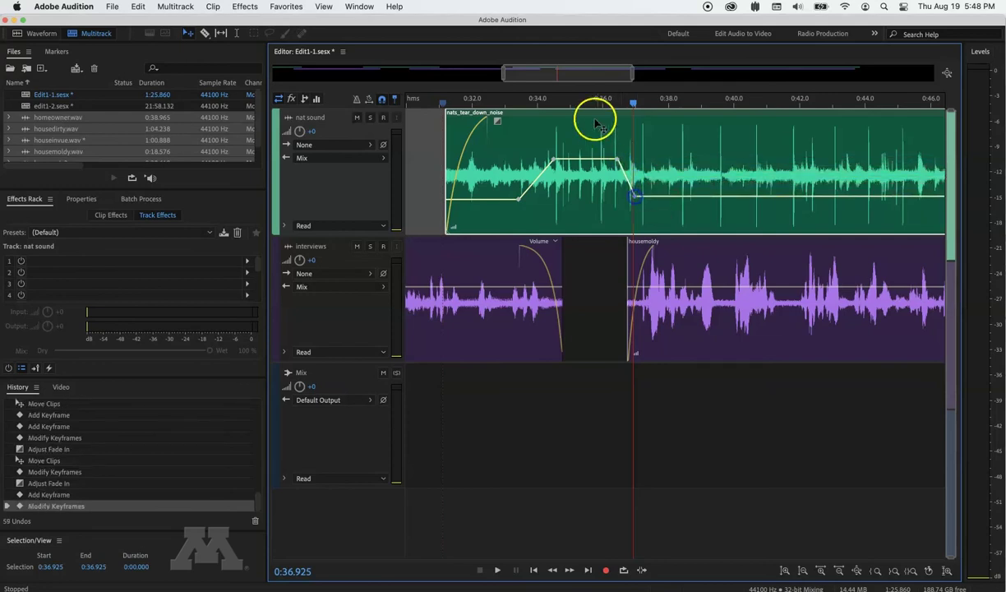
key(space)
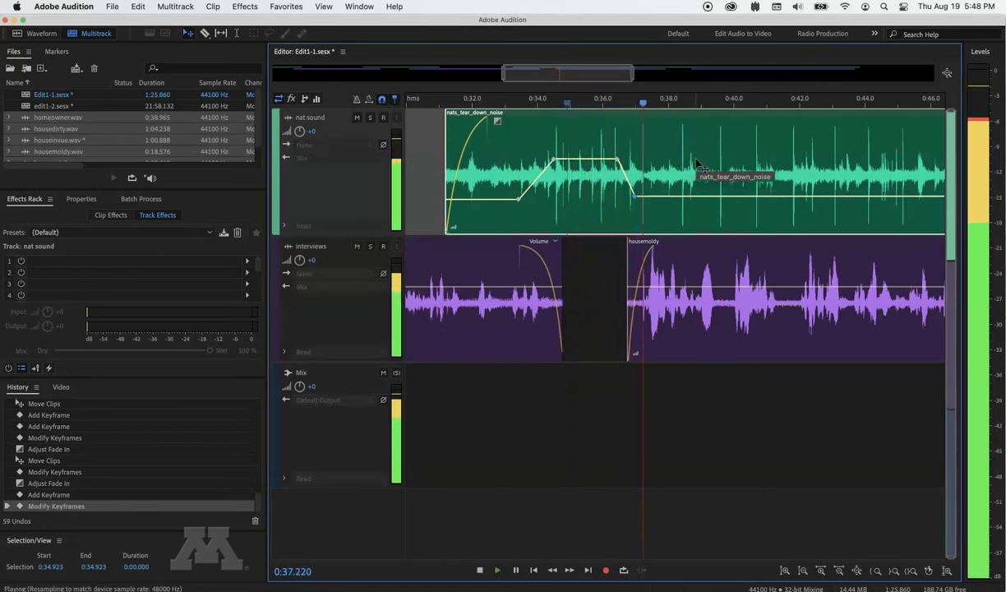
click(669, 202)
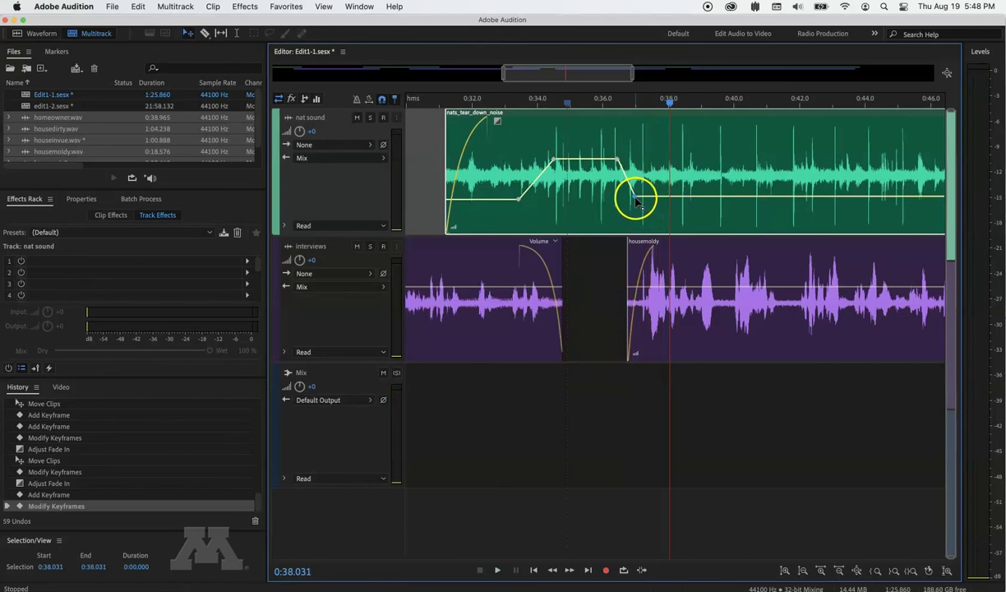
Shift the lower volume keyframe under housemoldy to about 0:37.7 at about -14.7 dB, and play from about 0:35.9
drag(638, 202, 658, 198)
click(600, 105)
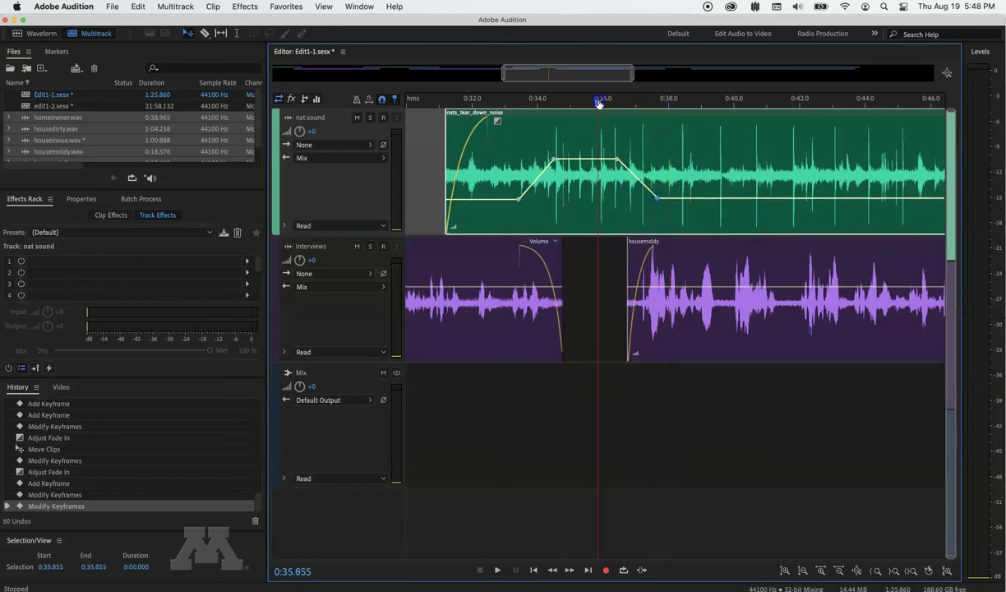
key(space)
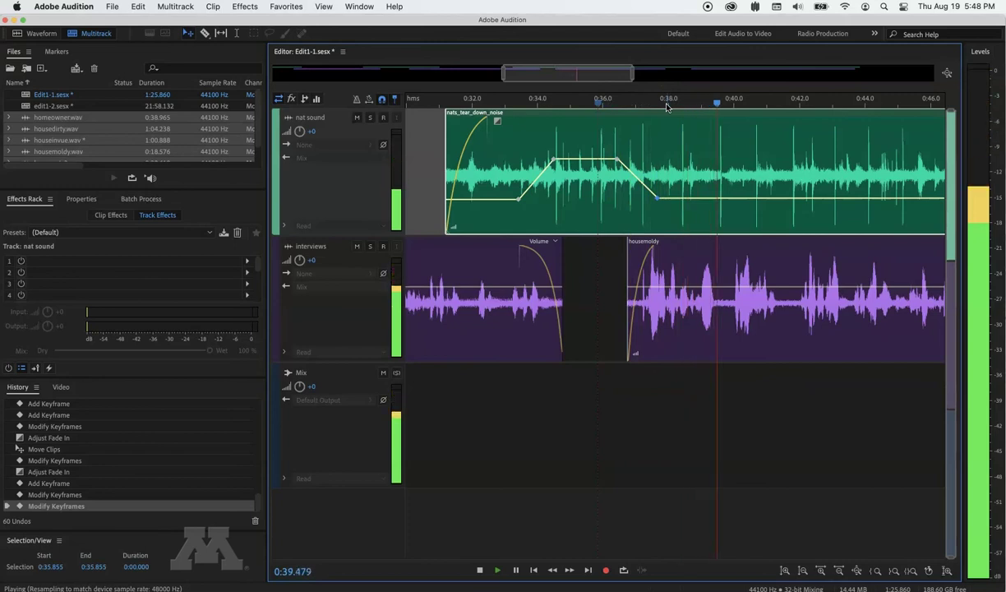
key(space)
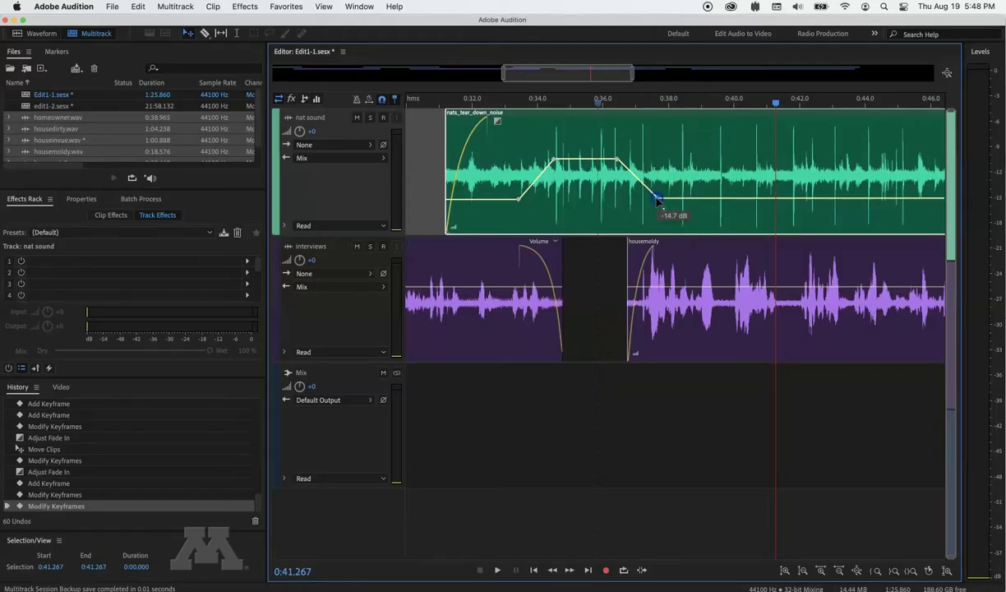
Lower the volume keyframe under housemoldy at about 0:37.7 slightly further, and play from about 0:41.3
drag(657, 202, 657, 202)
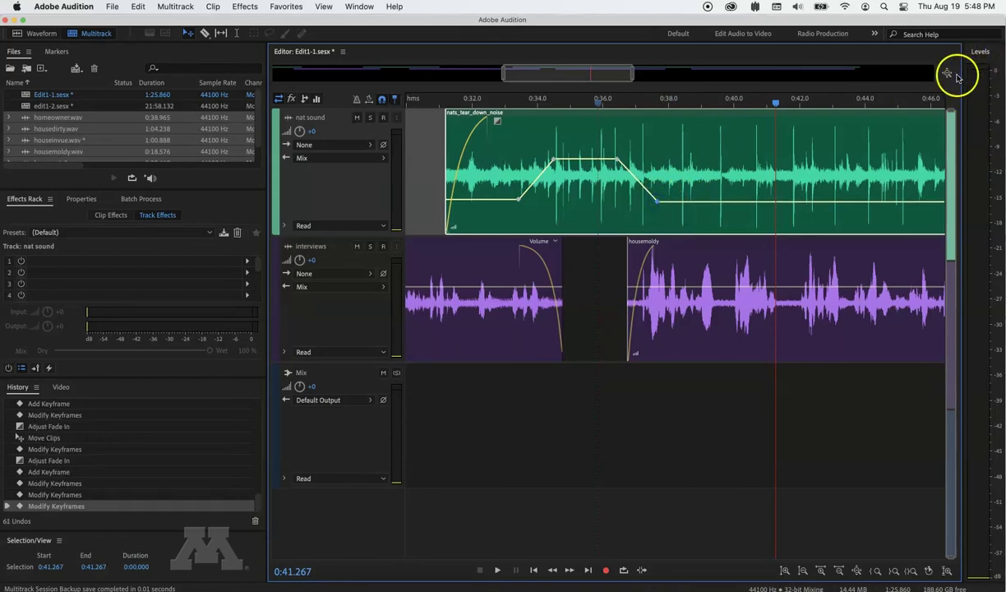
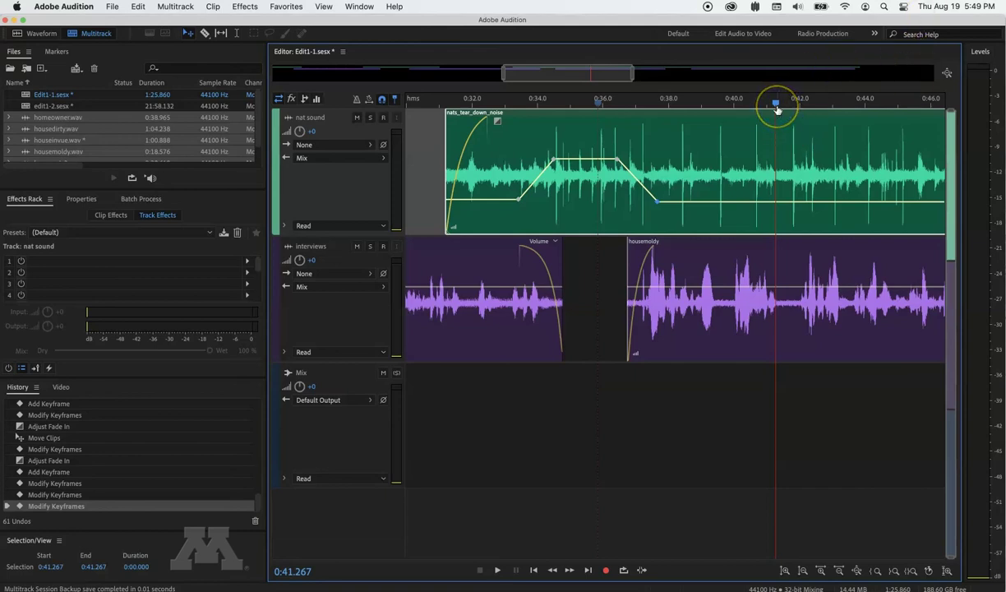
key(space)
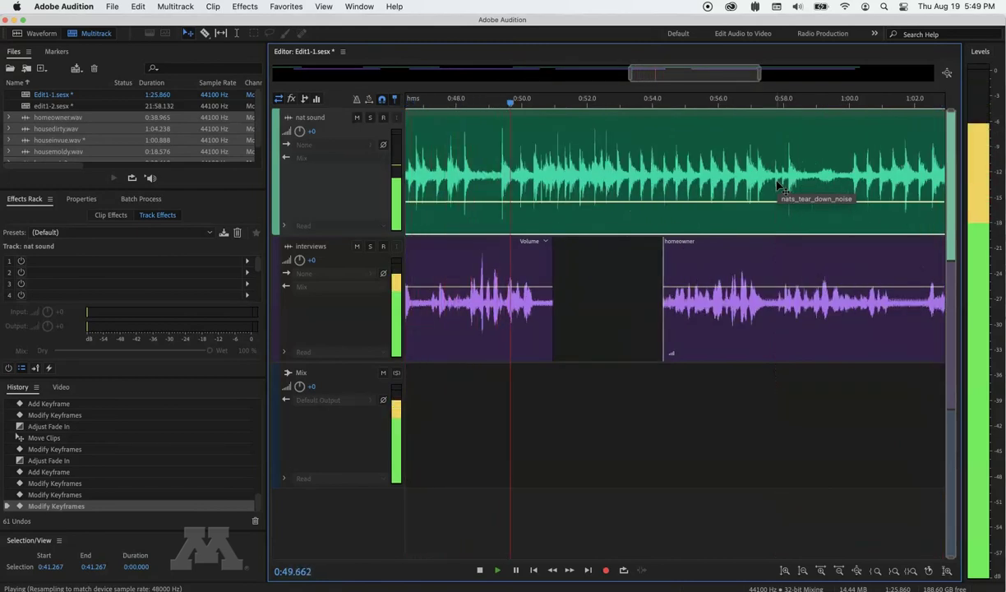
key(space)
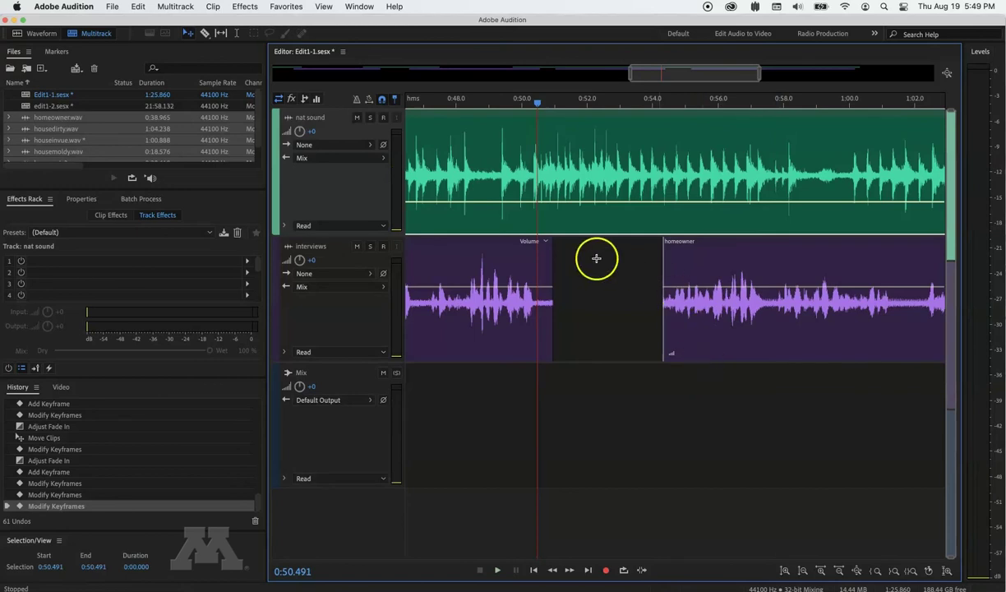
Fade out the end of housemoldy over about 1 s and raise nats_tear_down_noise there with volume keyframes at about 0:49.4 and 0:50.5
click(531, 267)
drag(542, 249, 506, 245)
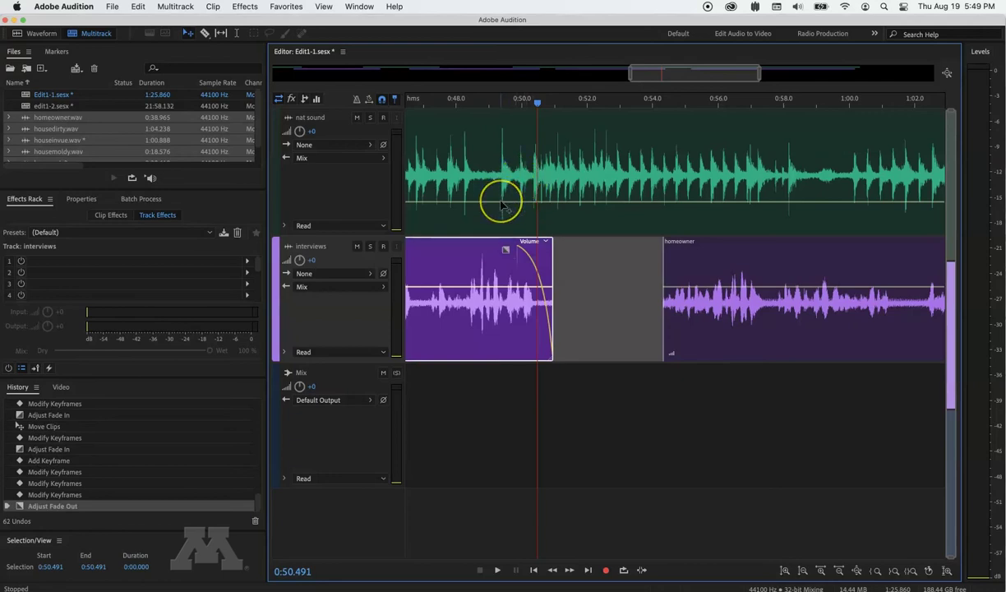
click(502, 202)
click(500, 202)
drag(532, 203, 539, 177)
Play the transition out of housemoldy from about 0:47.8 up to the start of the homeowner clip
click(449, 102)
key(space)
click(606, 179)
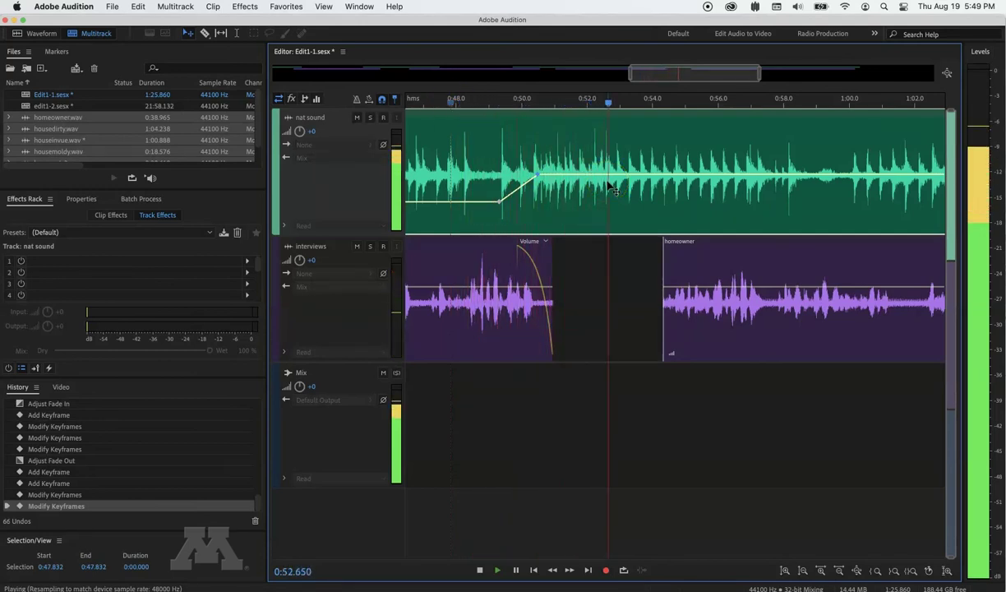
key(space)
click(609, 194)
click(616, 310)
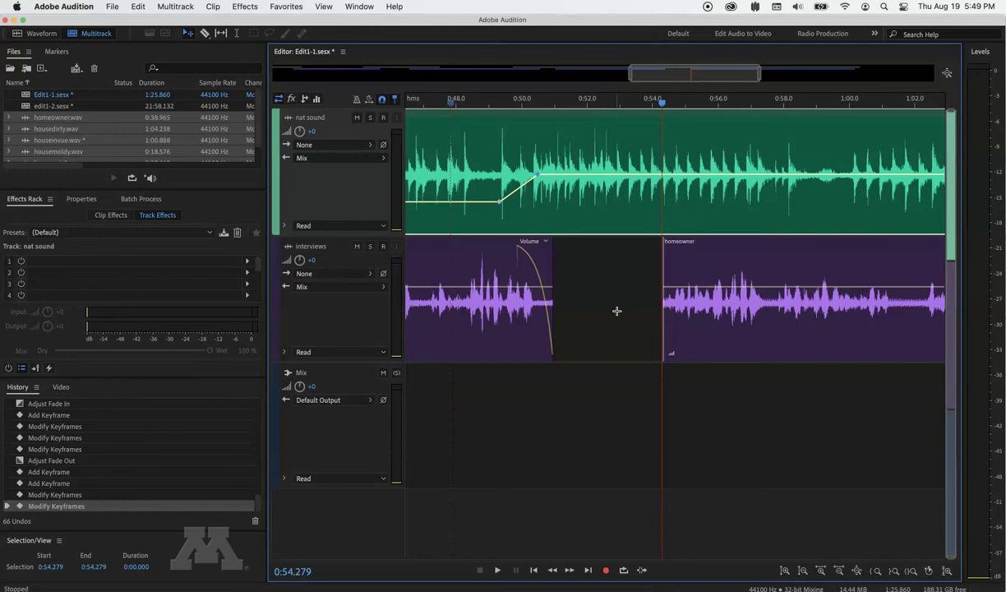
Add a fade-in of about 1.2 s to the homeowner clip and trim its start to about 0:54.6
click(684, 243)
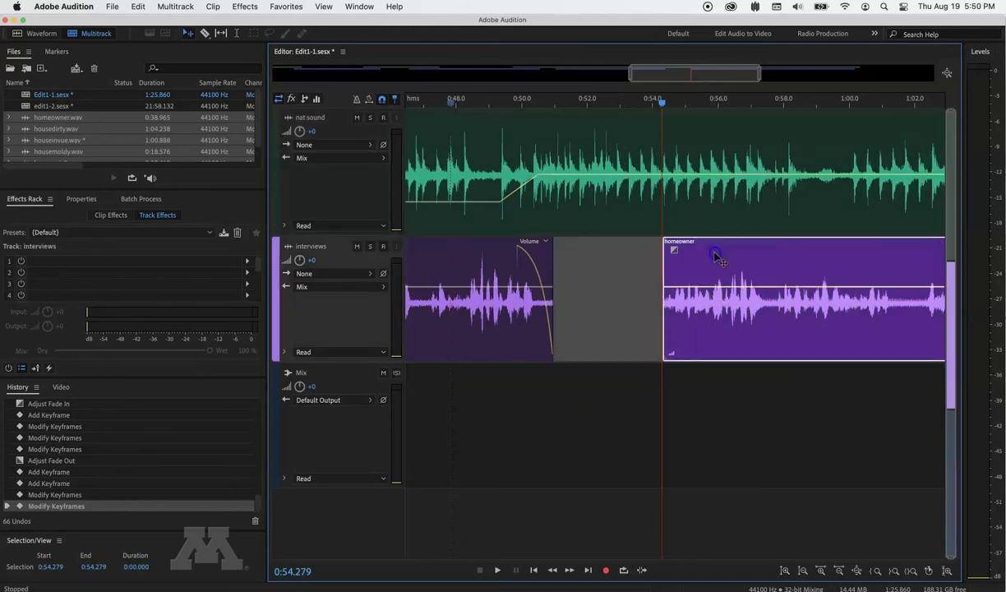
drag(676, 252, 723, 248)
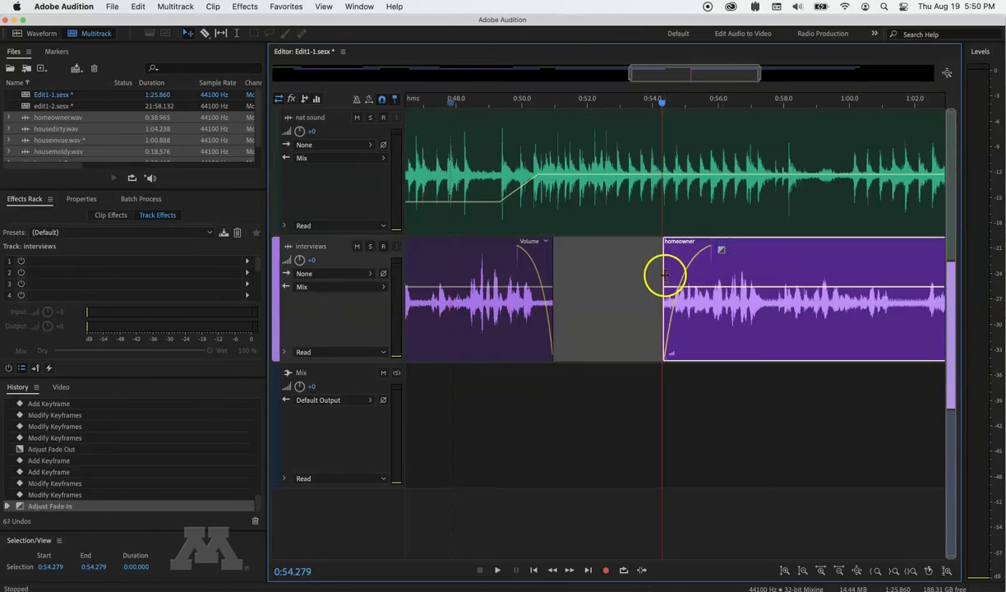
drag(664, 275, 673, 276)
click(721, 249)
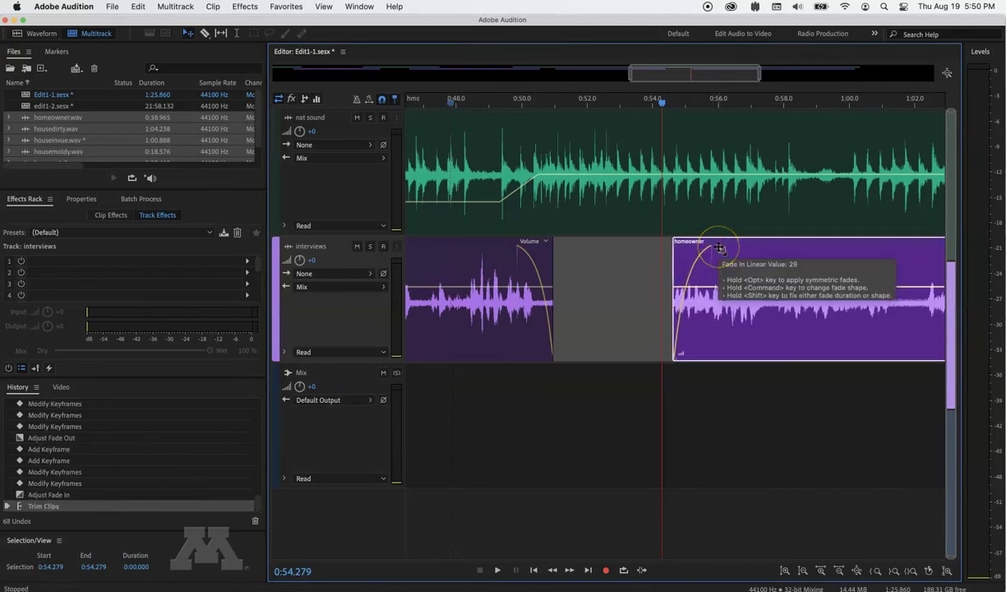
Lower nats_tear_down_noise under homeowner with volume keyframes at about 0:54.6 and 0:55.1, and play from about 0:52.2
click(671, 176)
drag(677, 177, 689, 198)
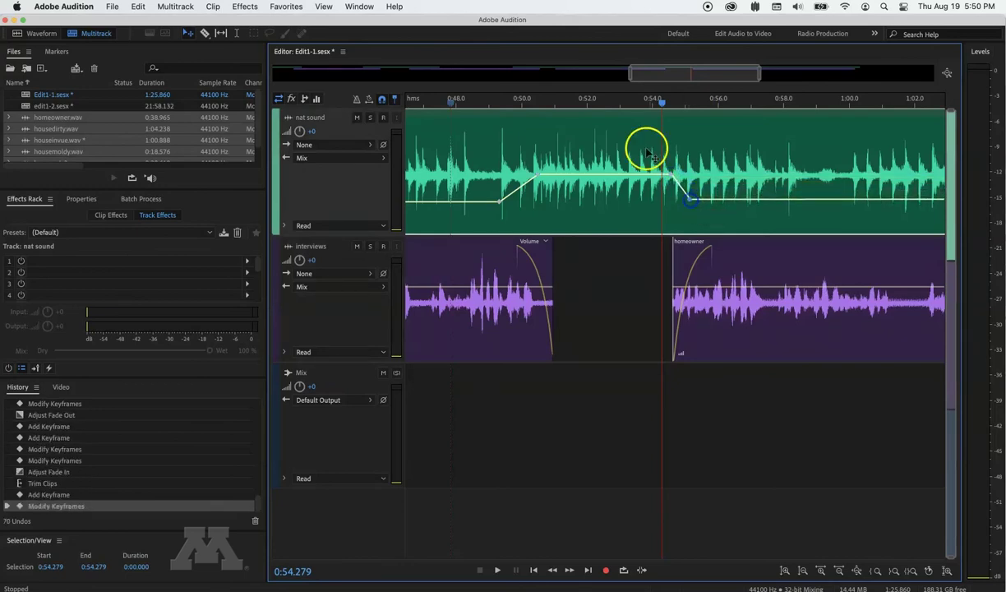
click(594, 105)
key(space)
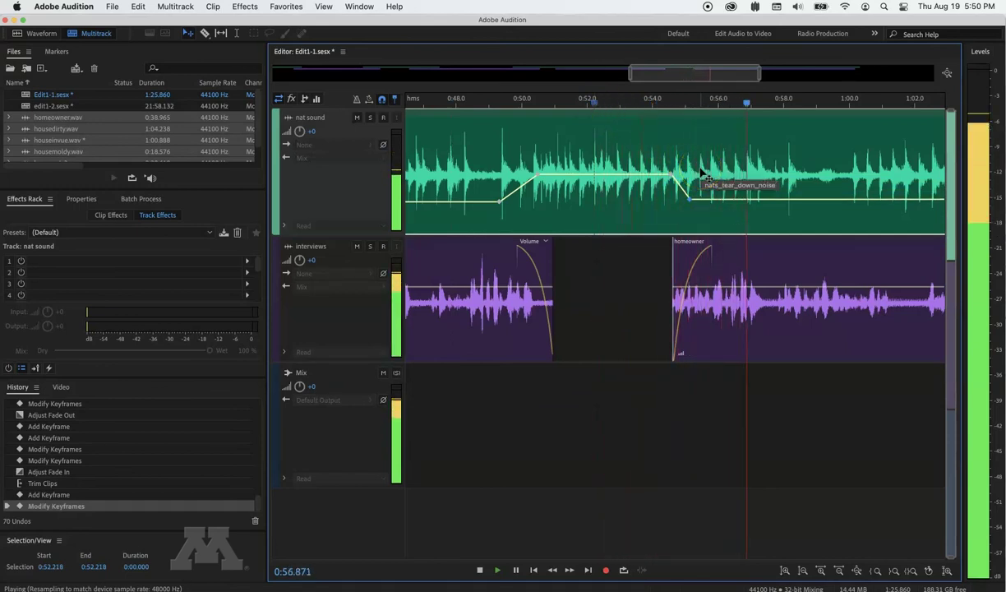
key(space)
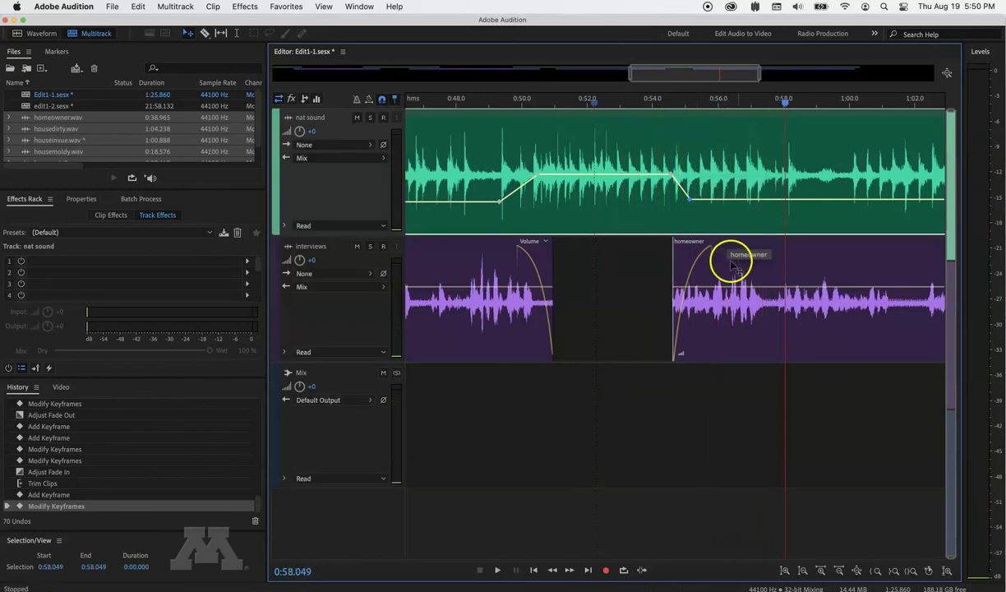
Remove the fade-in from the homeowner clip and play its start from about 0:54.7
click(714, 247)
drag(720, 247, 675, 243)
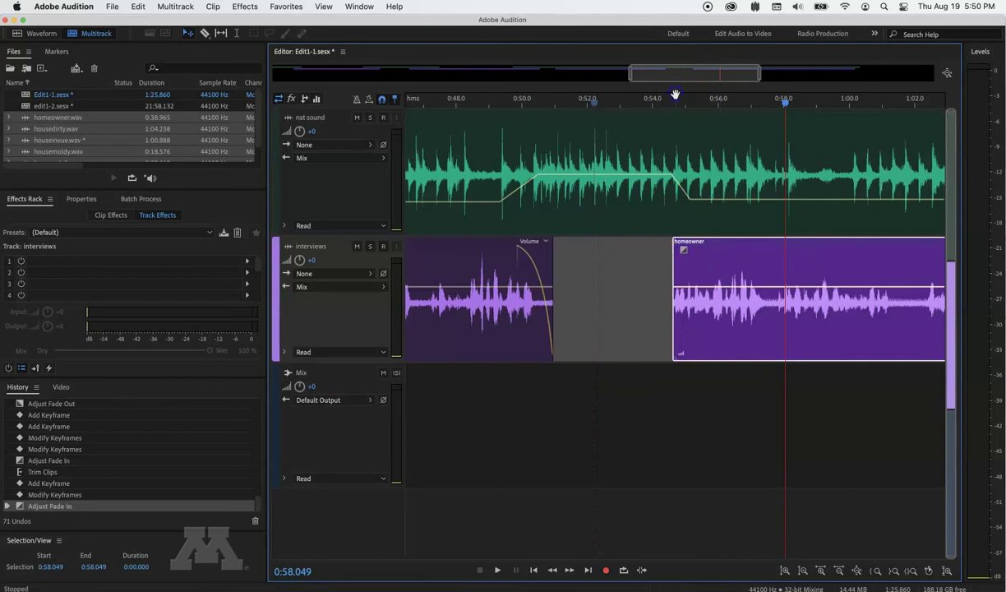
key(space)
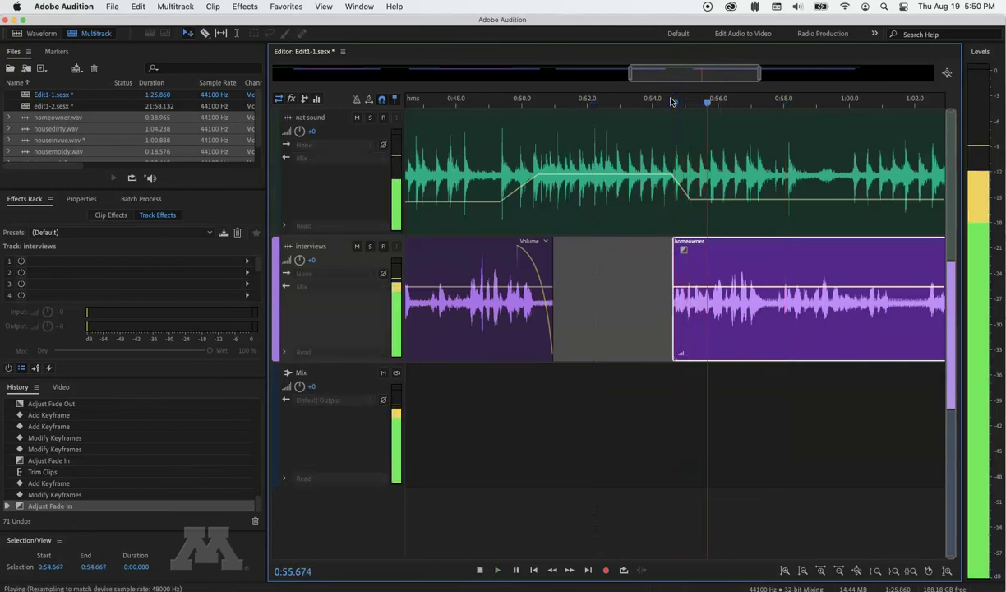
key(space)
Restore a fade-in of about 1 s on the homeowner clip and play from about 0:54.4
drag(682, 248, 716, 247)
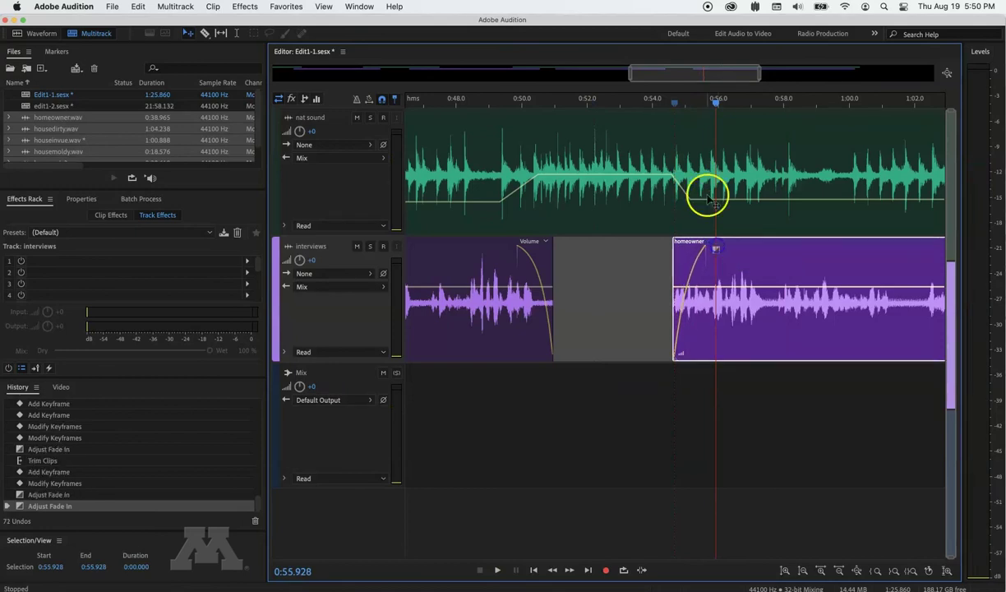
click(664, 103)
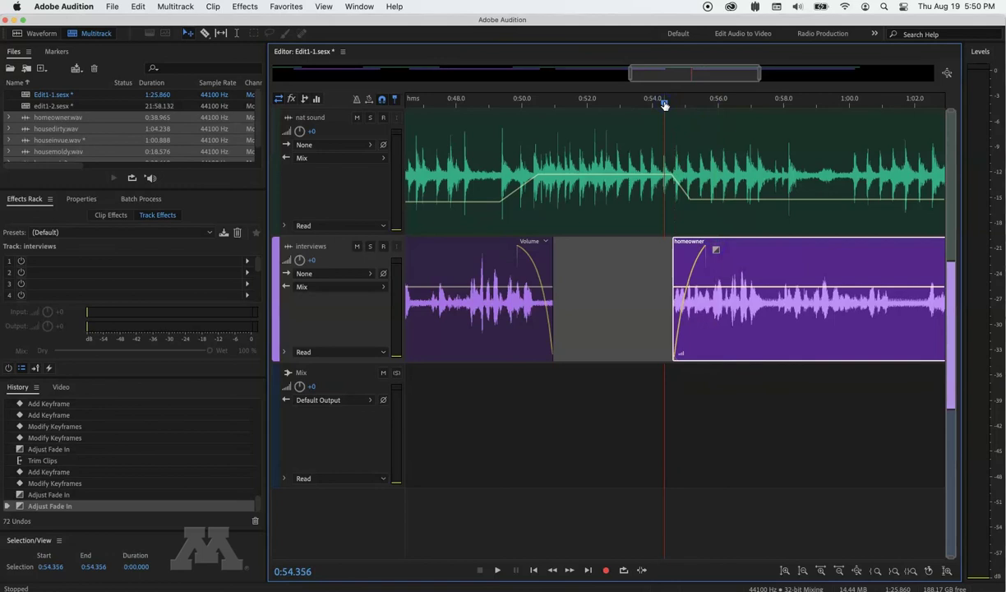
key(space)
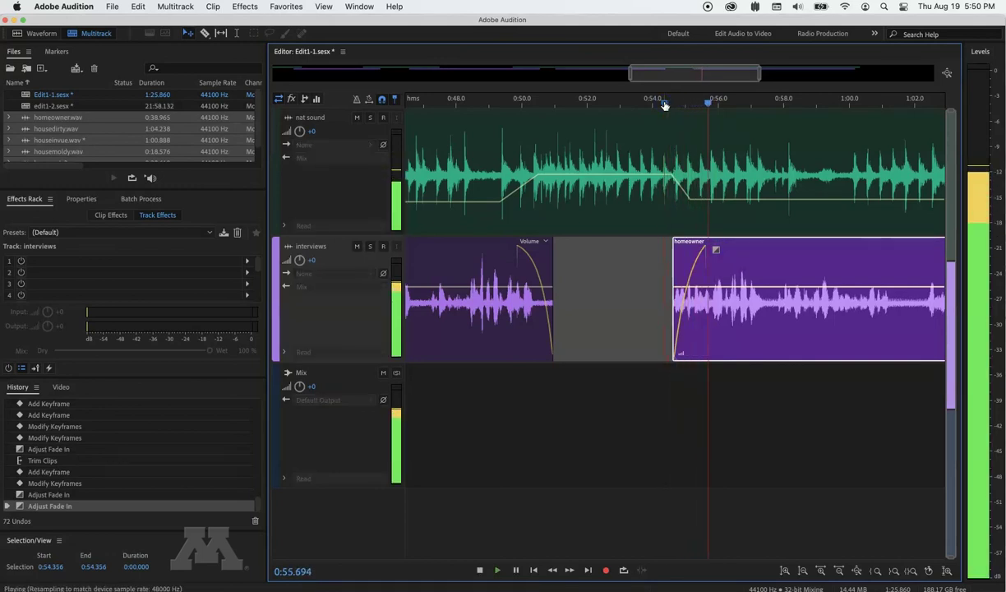
key(space)
Lengthen the homeowner fade-in to about 1.4 s and play from about 0:54.3
click(716, 218)
drag(716, 249, 727, 249)
click(662, 104)
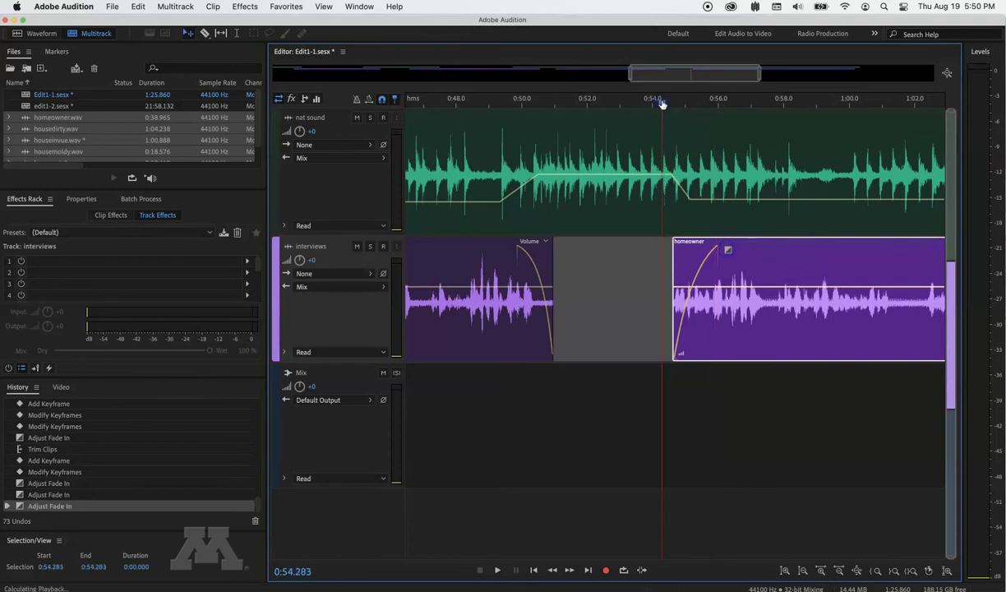
key(space)
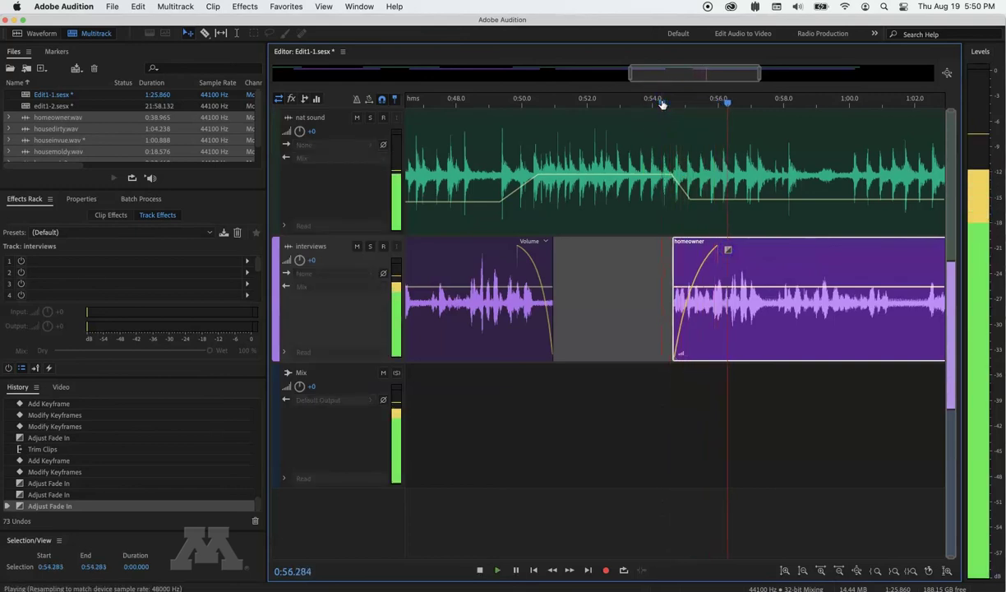
key(space)
Readjust the nats_tear_down_noise volume keyframes at the start of homeowner, and play from about 0:54.5 through the end of the clips
click(667, 173)
drag(671, 175, 694, 200)
click(668, 101)
key(space)
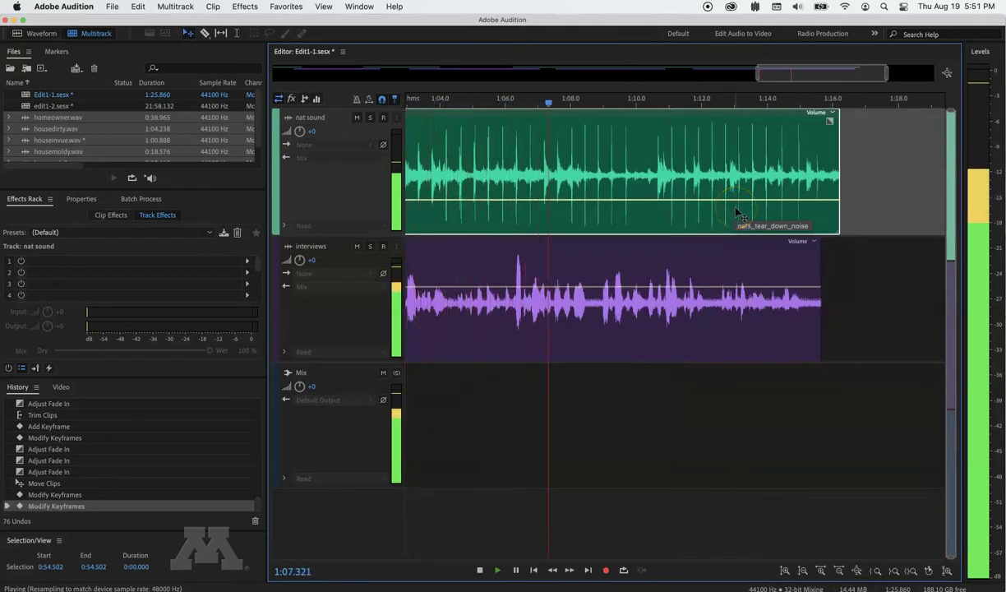
click(755, 232)
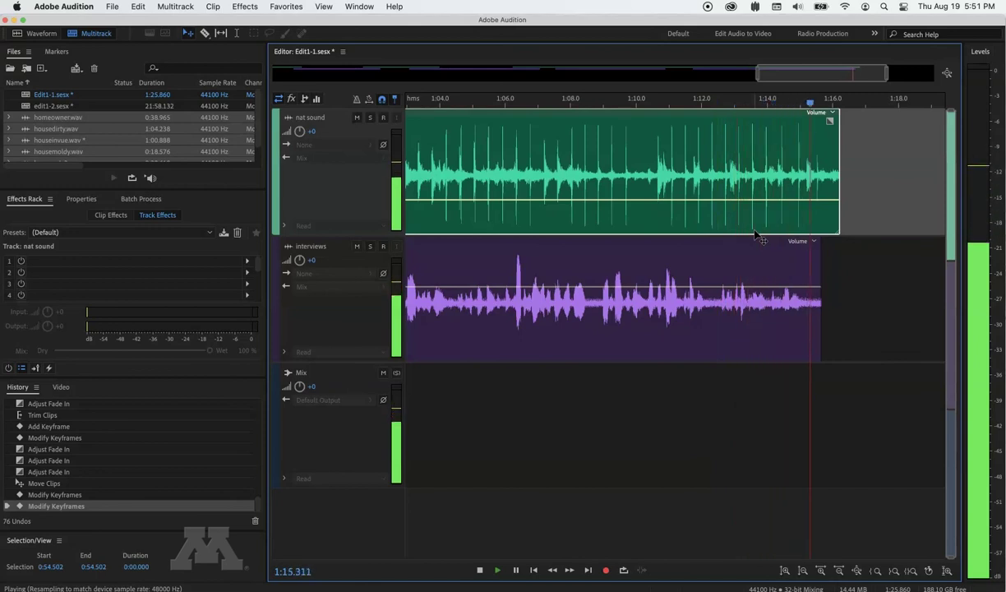
click(797, 303)
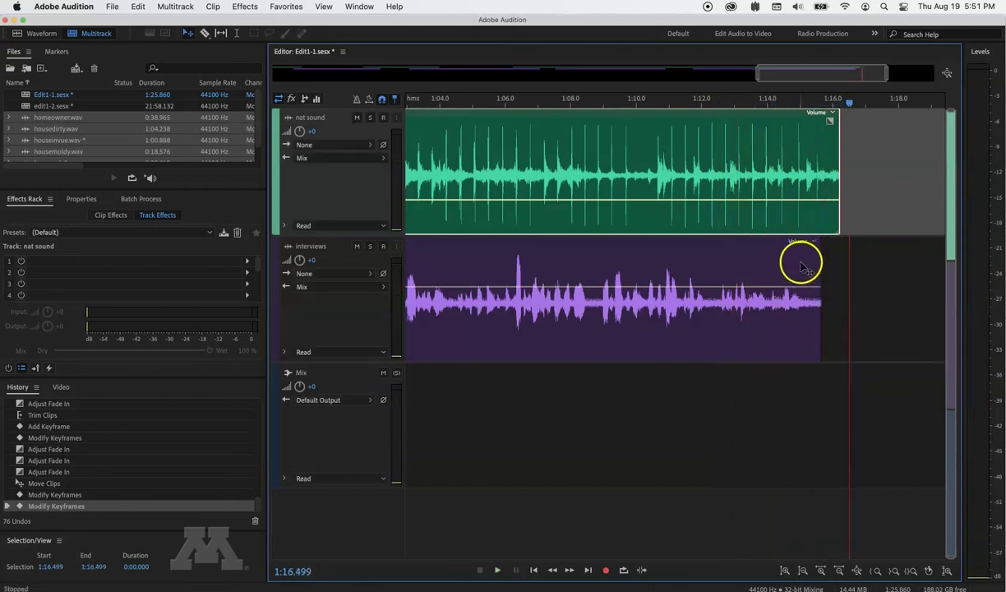
Fade out the end of homeowner over about 1.9 s and extend the end of nats_tear_down_noise to about 1:16.9
drag(814, 250, 749, 243)
click(833, 152)
drag(845, 149, 862, 151)
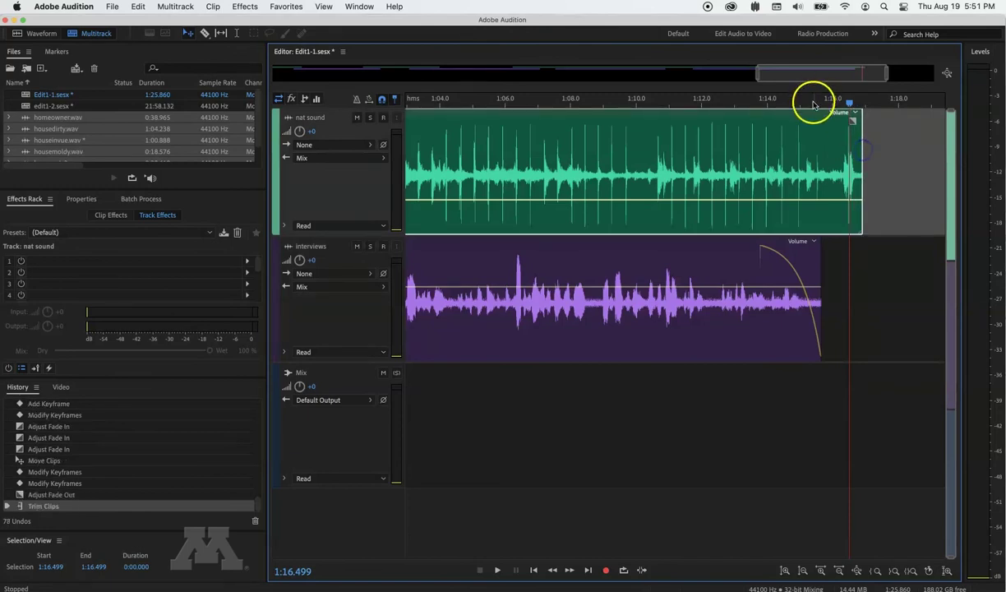
Play the ending of both tracks from about 1:14.7
click(789, 102)
key(space)
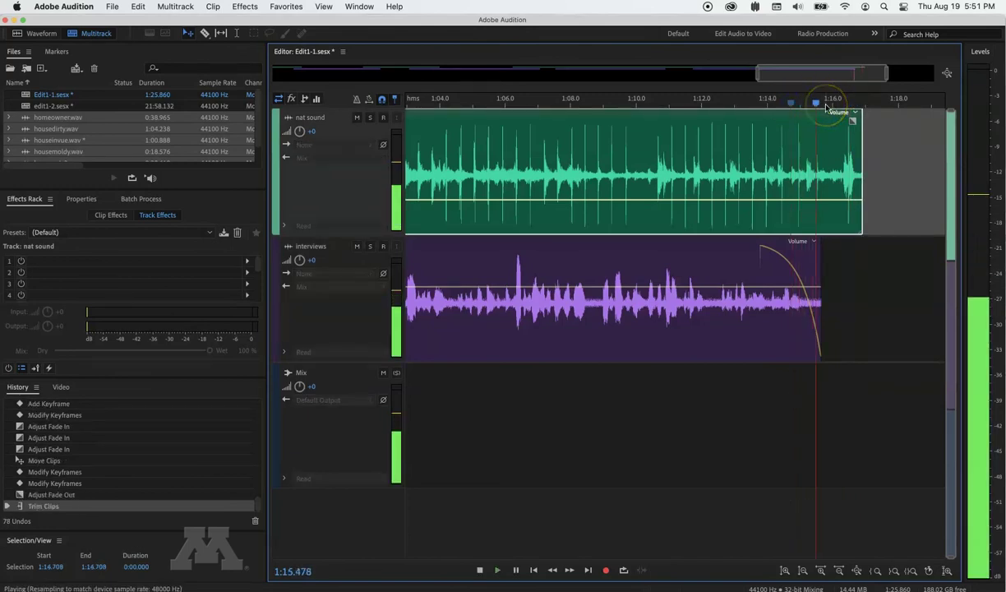
key(space)
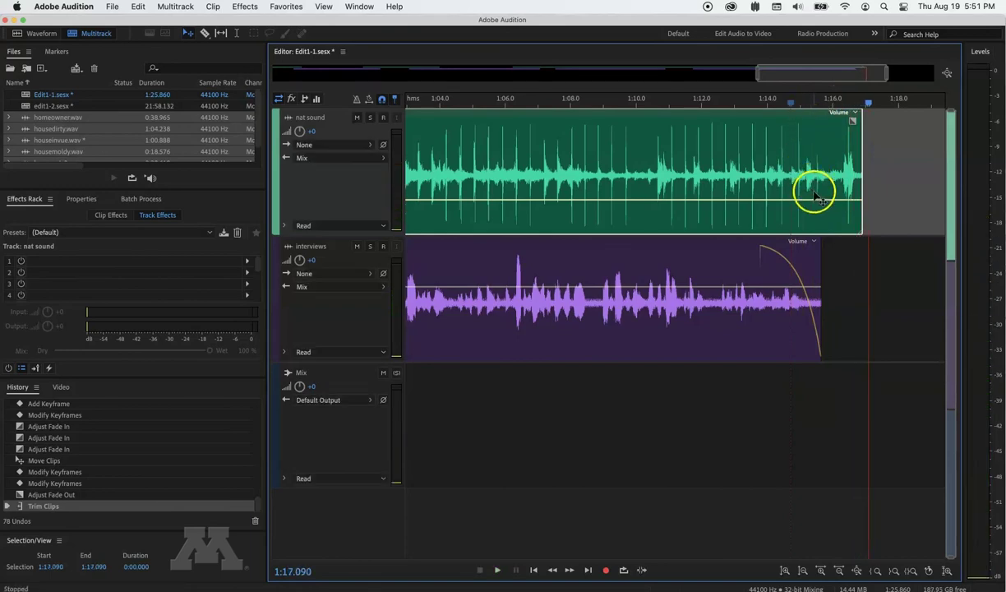
Raise the end of nats_tear_down_noise with volume keyframes at about 1:14.1 and 1:14.7, fade it out over about 0.6 s, and play from about 1:12.6
click(773, 203)
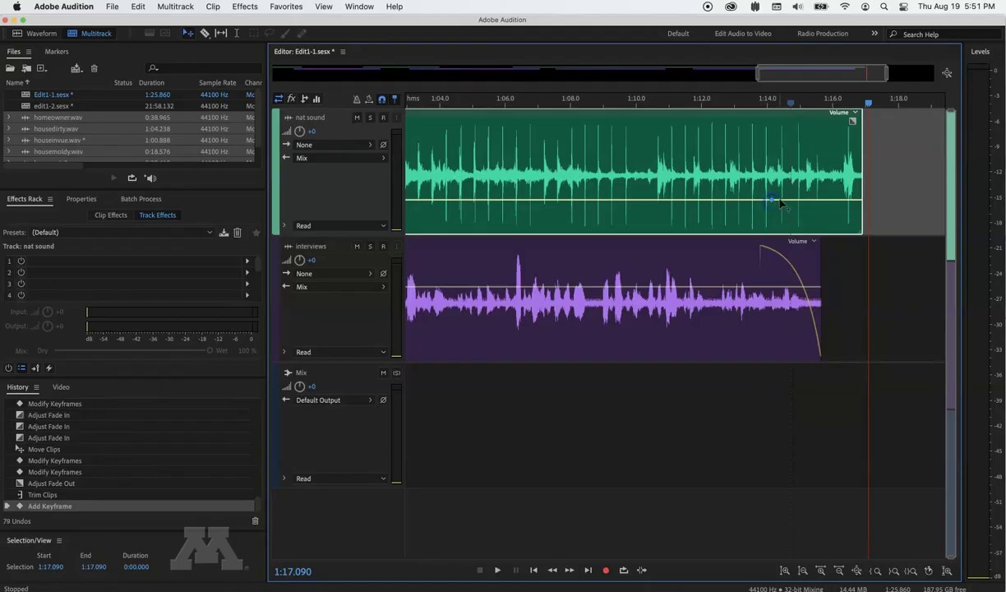
drag(787, 202, 791, 161)
drag(852, 121, 831, 121)
click(721, 105)
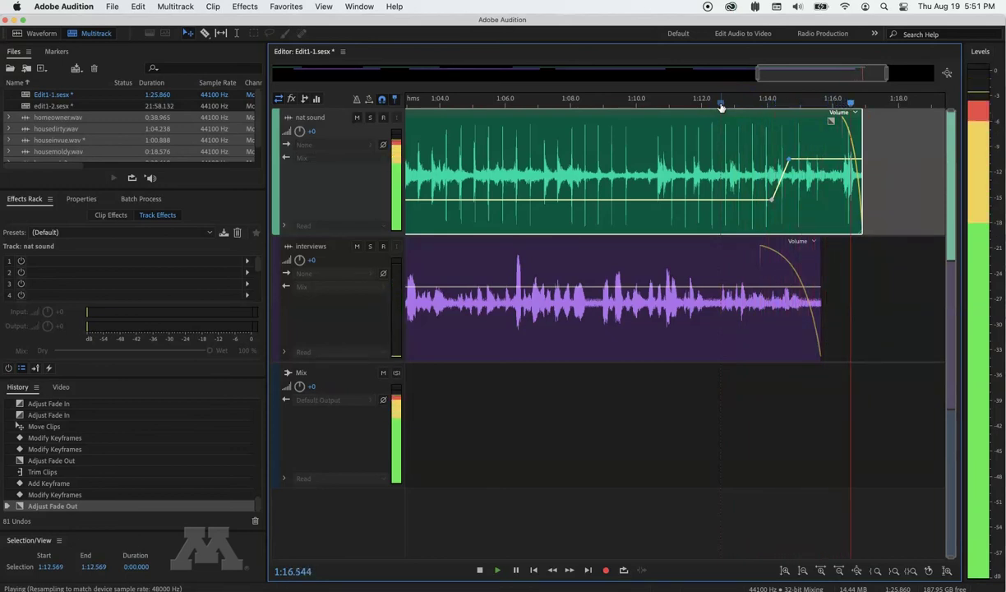
key(space)
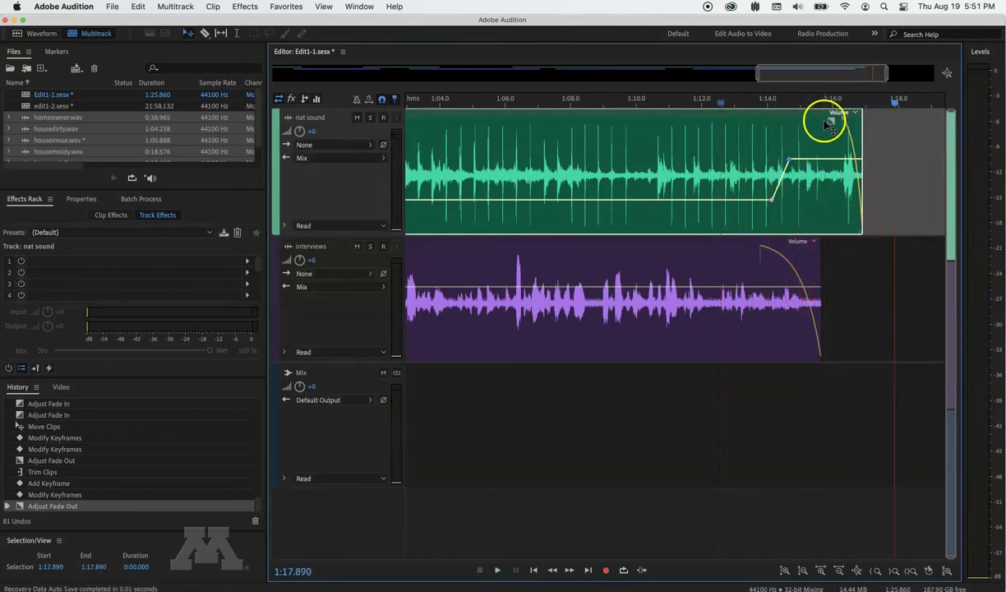
Lengthen the fade-out on nats_tear_down_noise to about 0.8 s and play from about 1:13.7
drag(828, 122, 822, 121)
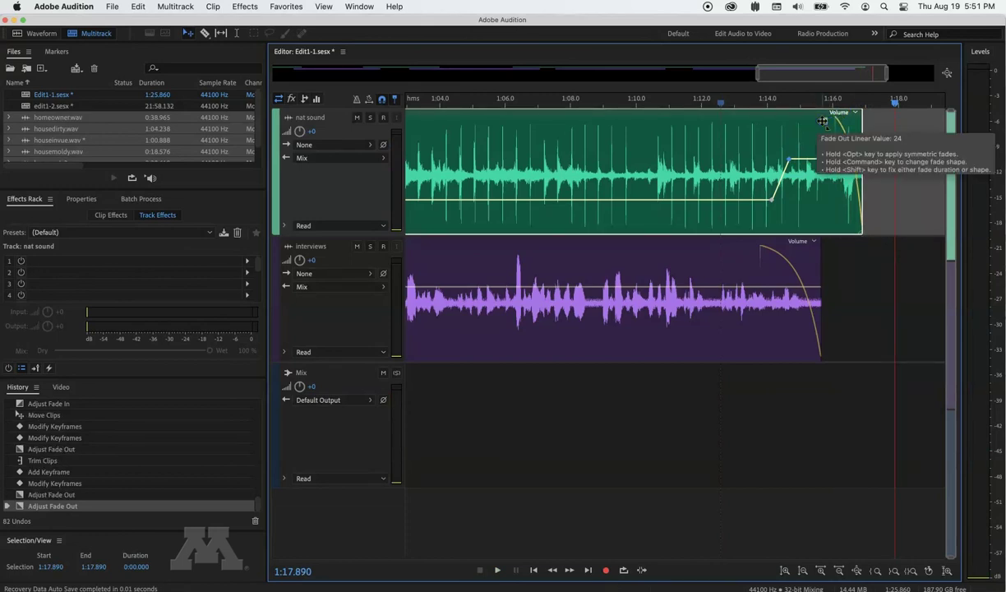
click(760, 100)
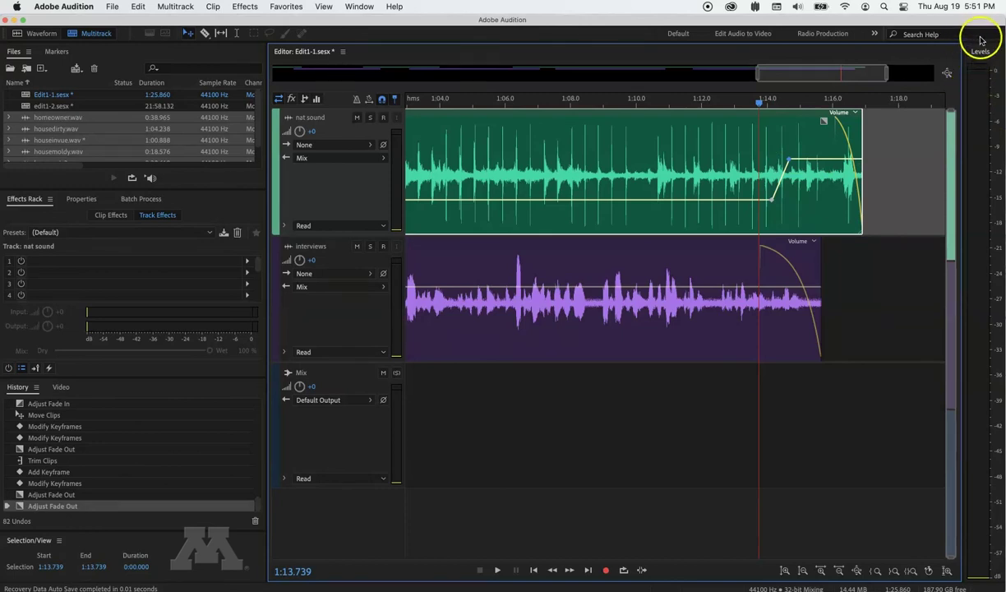
key(space)
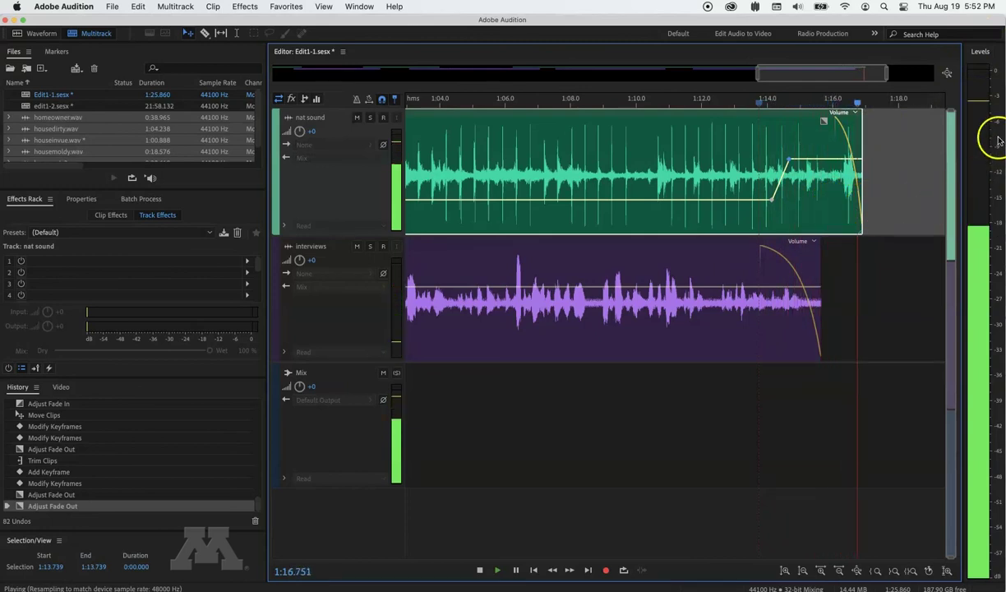
key(space)
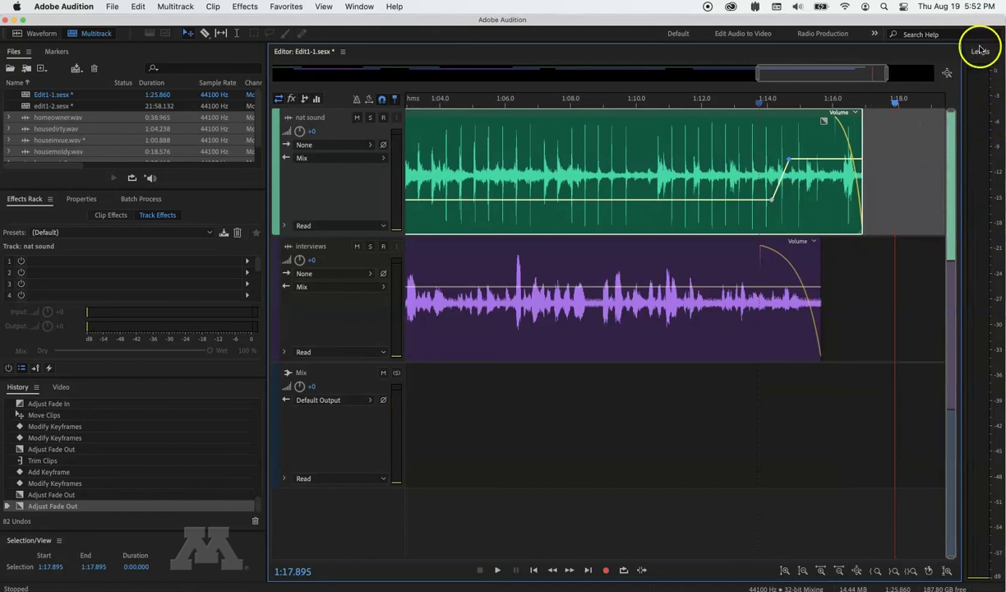
Lengthen the fade-out on nats_tear_down_noise to about 1.2 s and play from about 1:14.9
drag(823, 120, 812, 121)
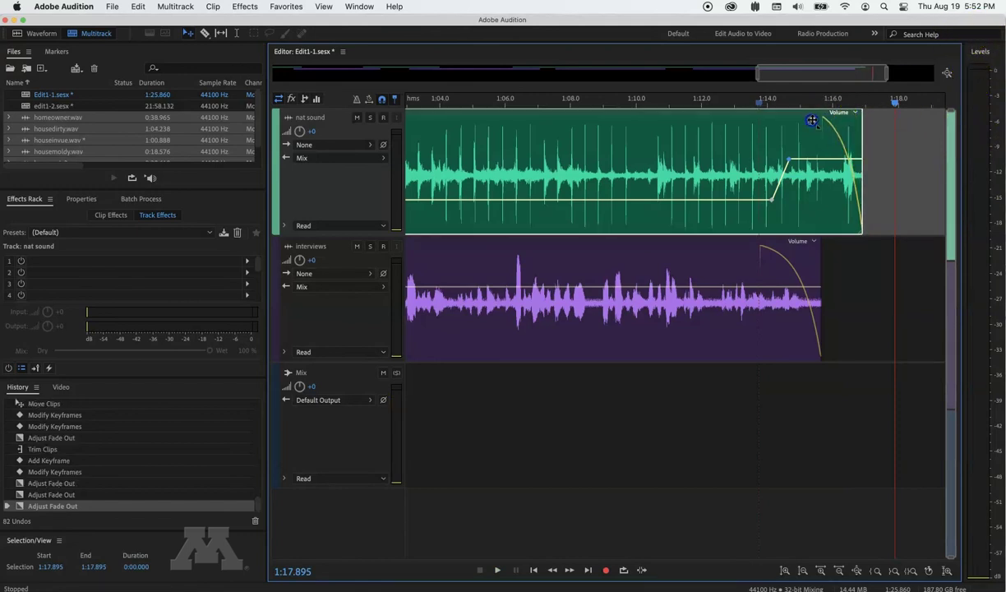
click(796, 103)
key(space)
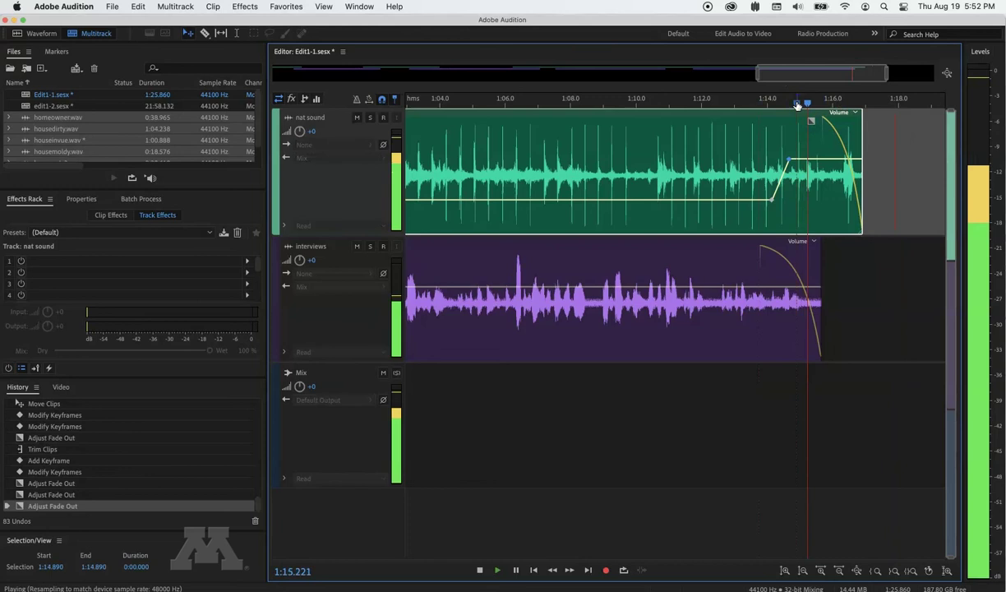
Extend the end of nats_tear_down_noise to about 1:17.5 and play the ending from about 1:13.6
key(space)
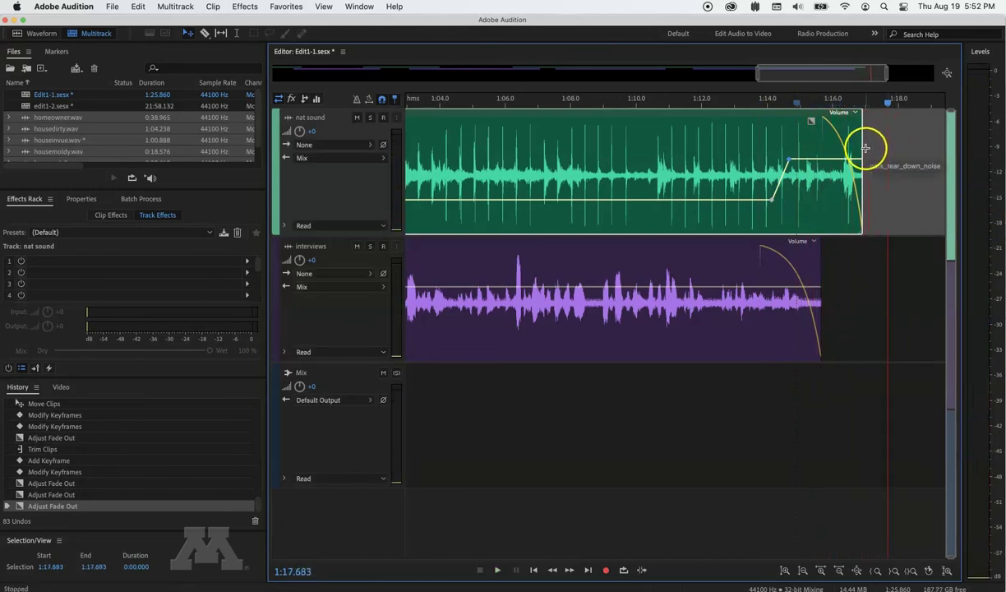
drag(861, 149, 882, 151)
click(755, 102)
key(space)
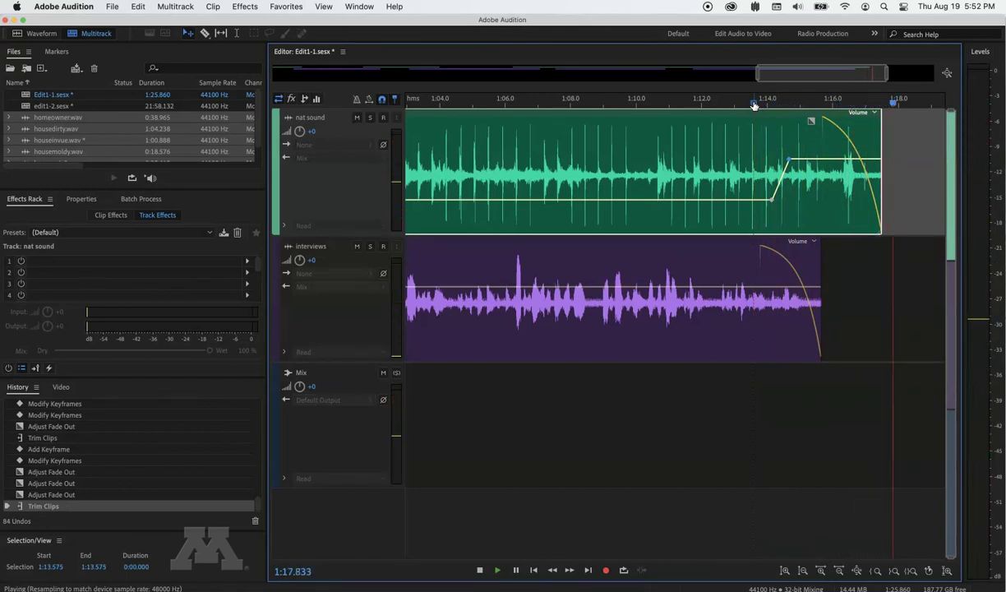
key(space)
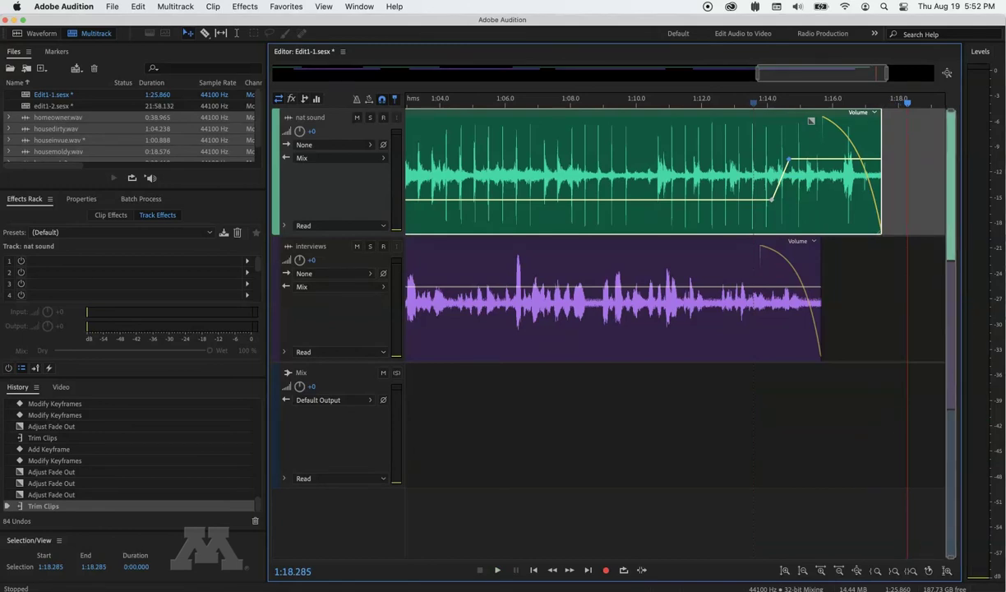
Move the housemoldy clip from the interviews track to the nat sound track at about 3:48, check the full session, and undo the move
click(855, 575)
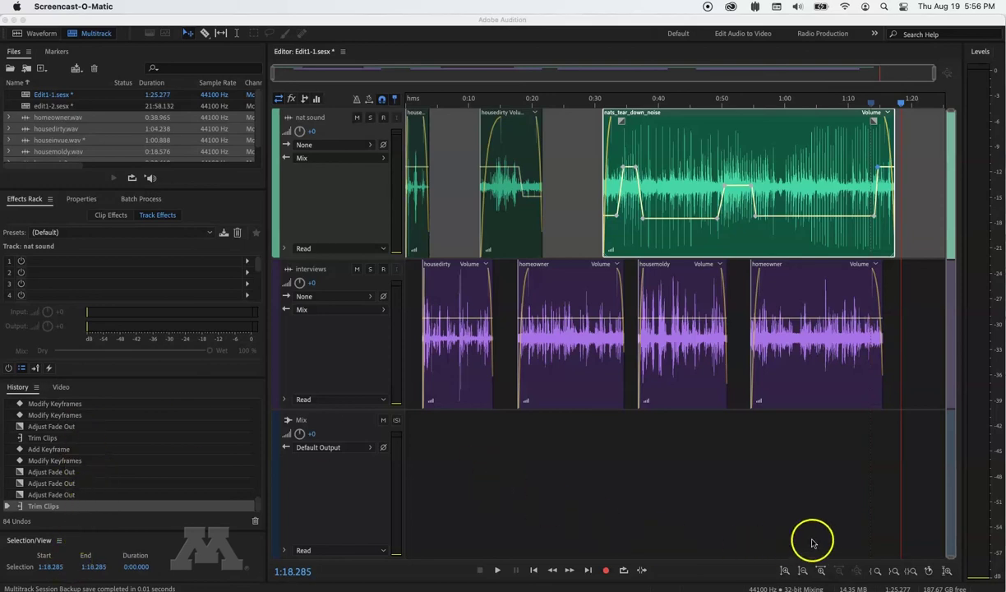
click(803, 571)
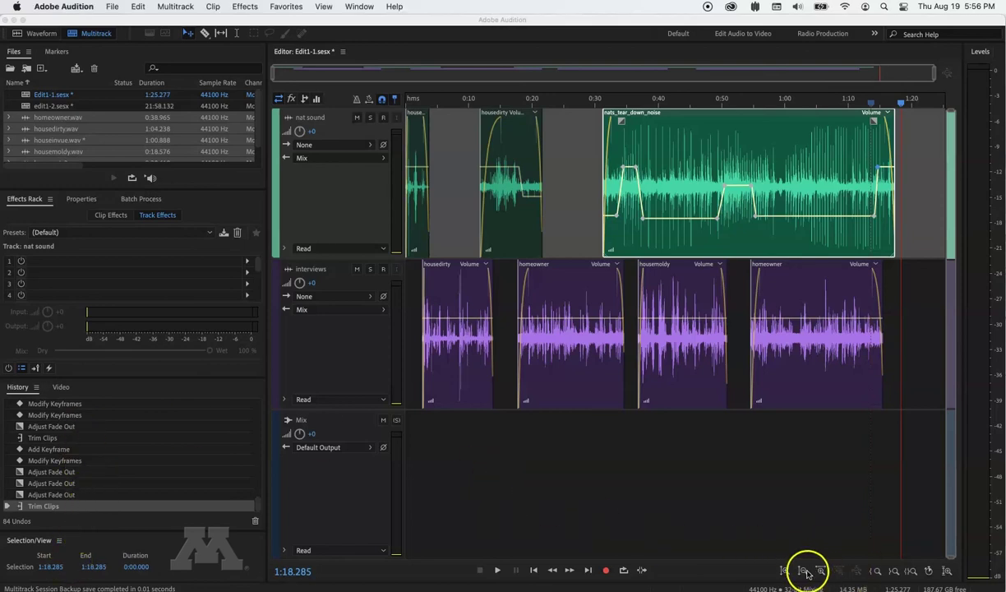
click(821, 570)
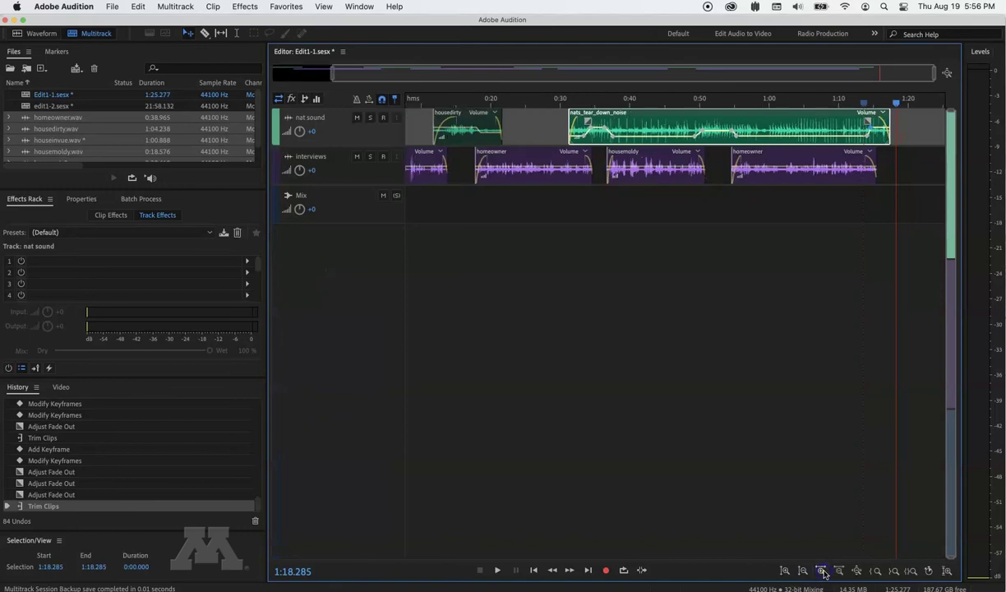
click(857, 571)
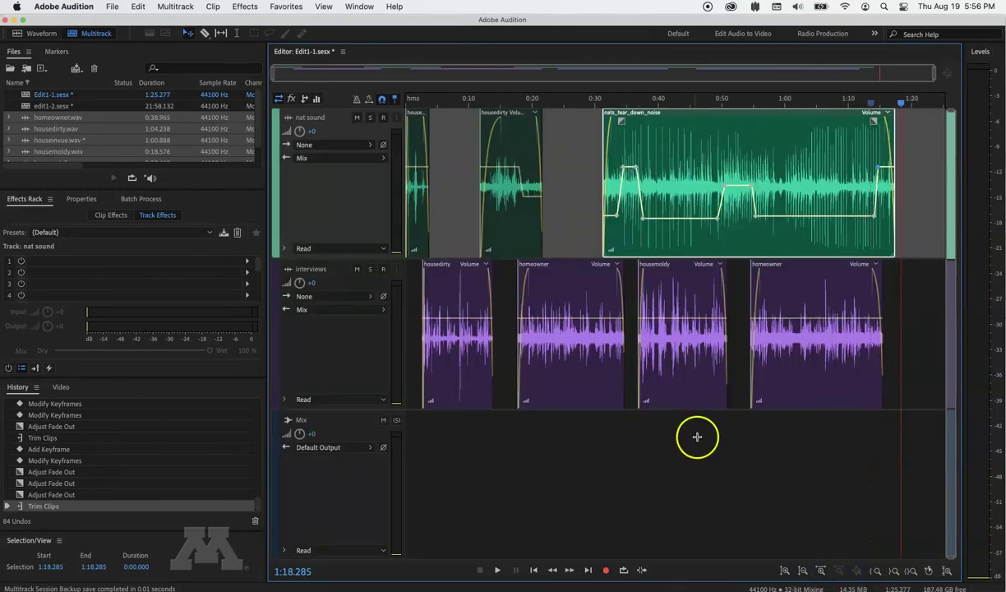
drag(678, 379, 812, 262)
scroll(749, 307, left, 15)
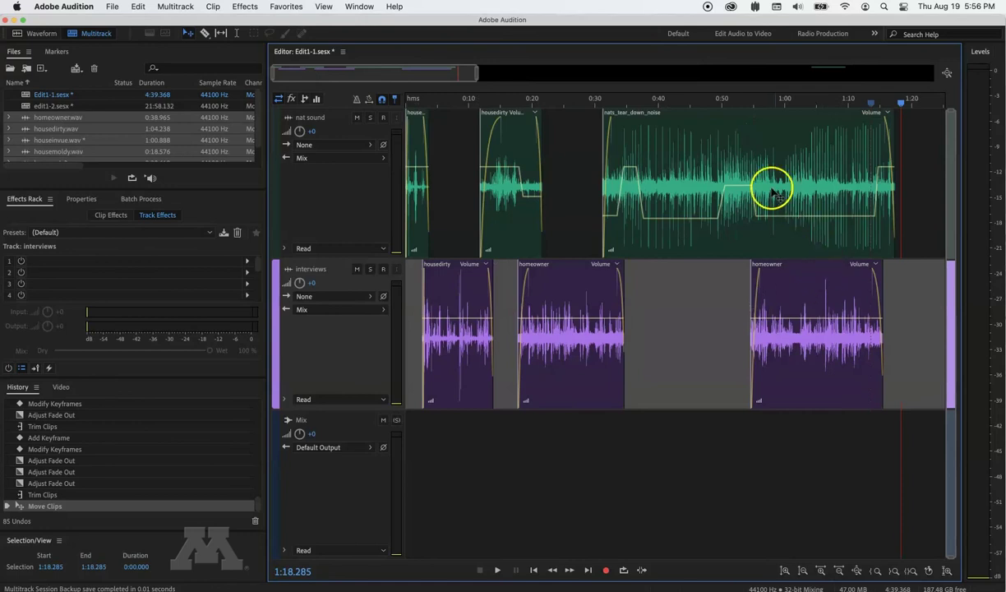
click(859, 572)
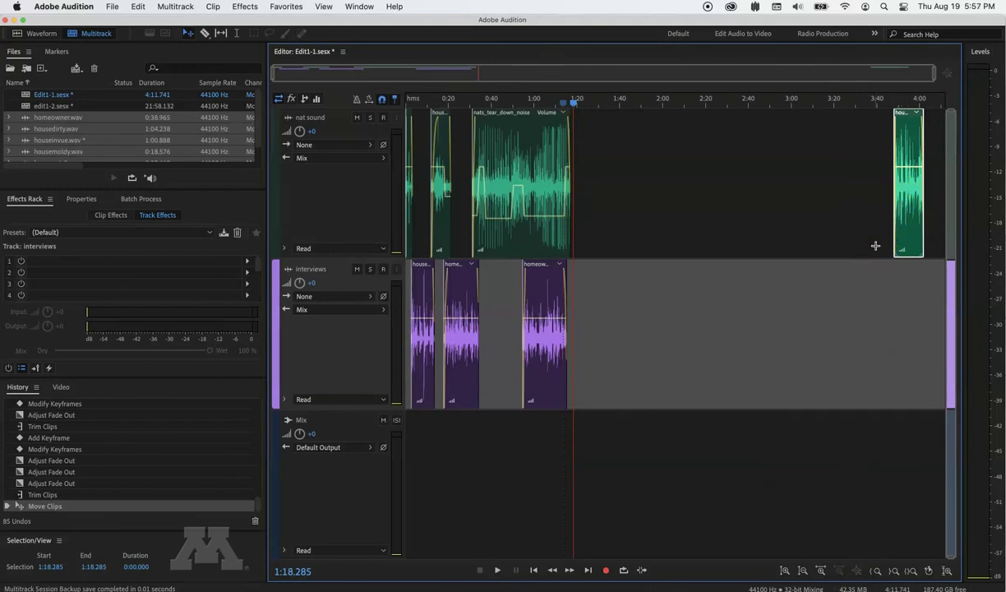
key(super+z)
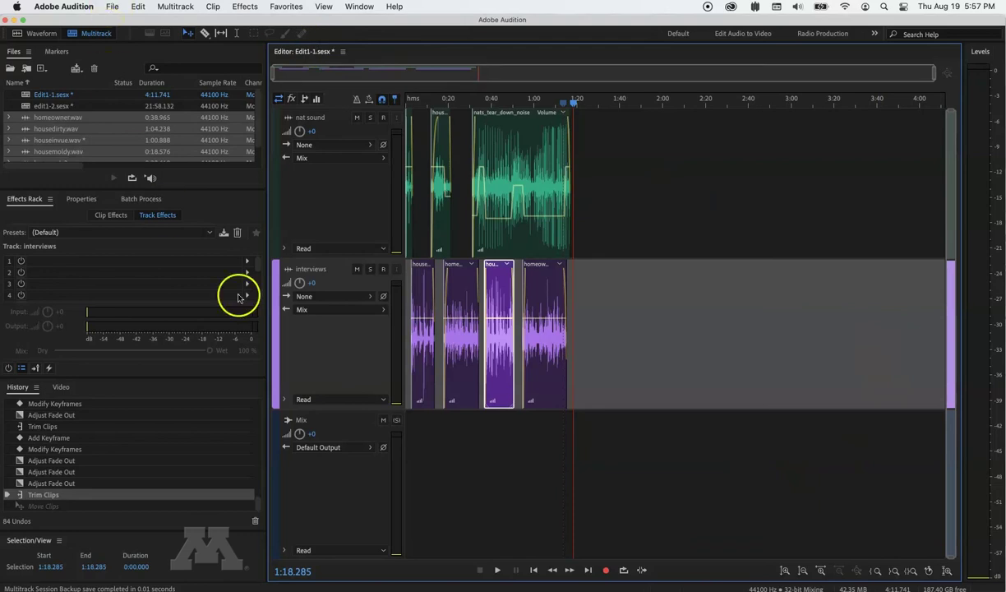
Export a multitrack mixdown of the entire Edit1-1 session as Edit1-1_mixdown.wav in Wave PCM format
click(822, 575)
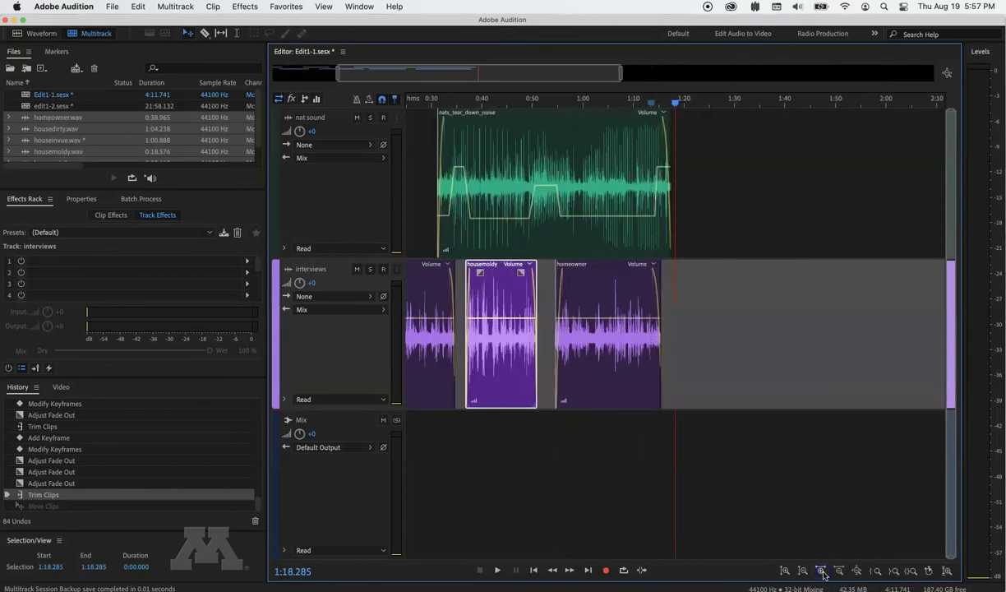
click(857, 574)
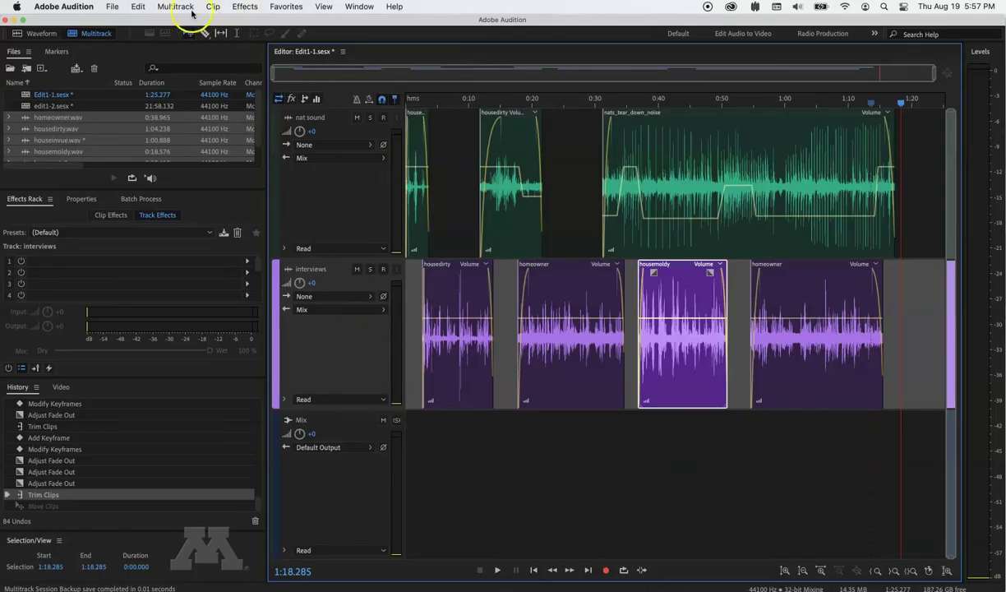
click(114, 7)
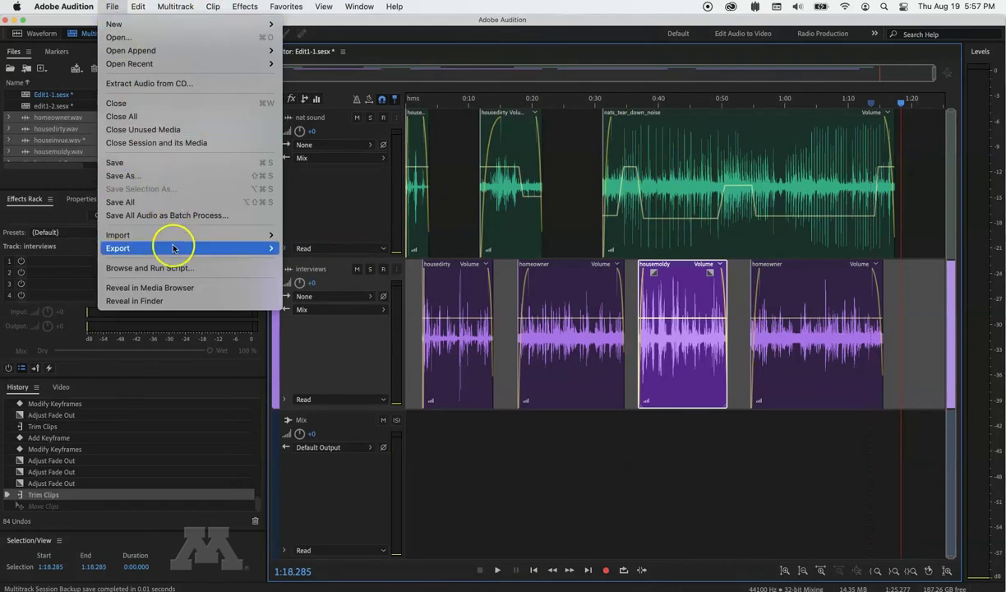
mouse_move(174, 248)
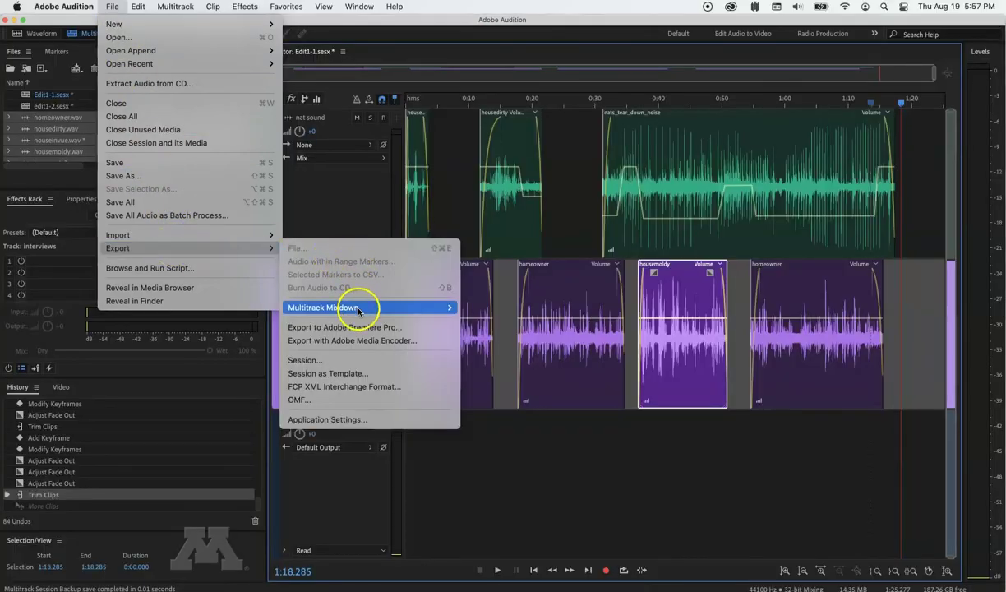
mouse_move(359, 311)
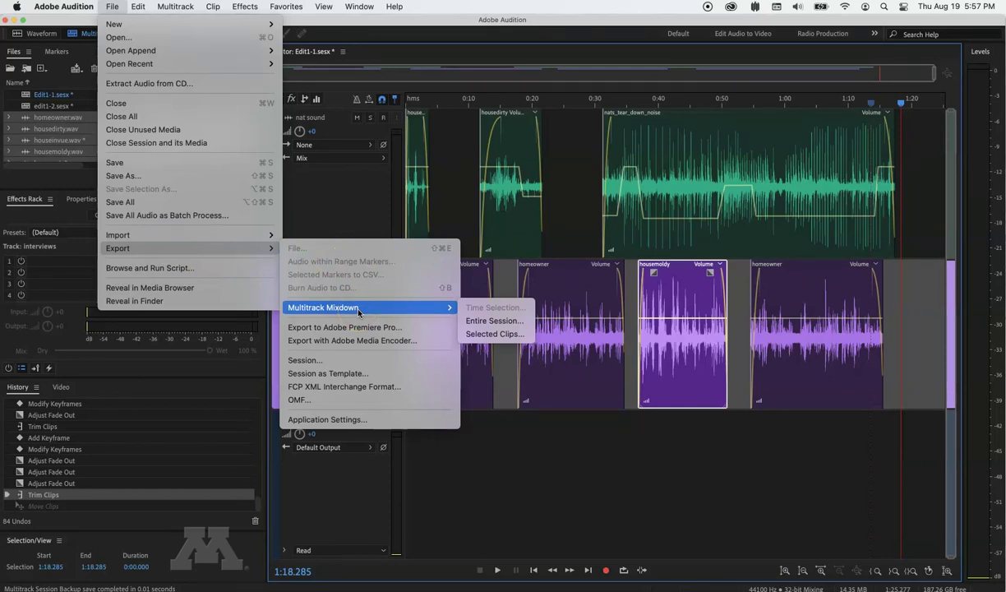
click(493, 321)
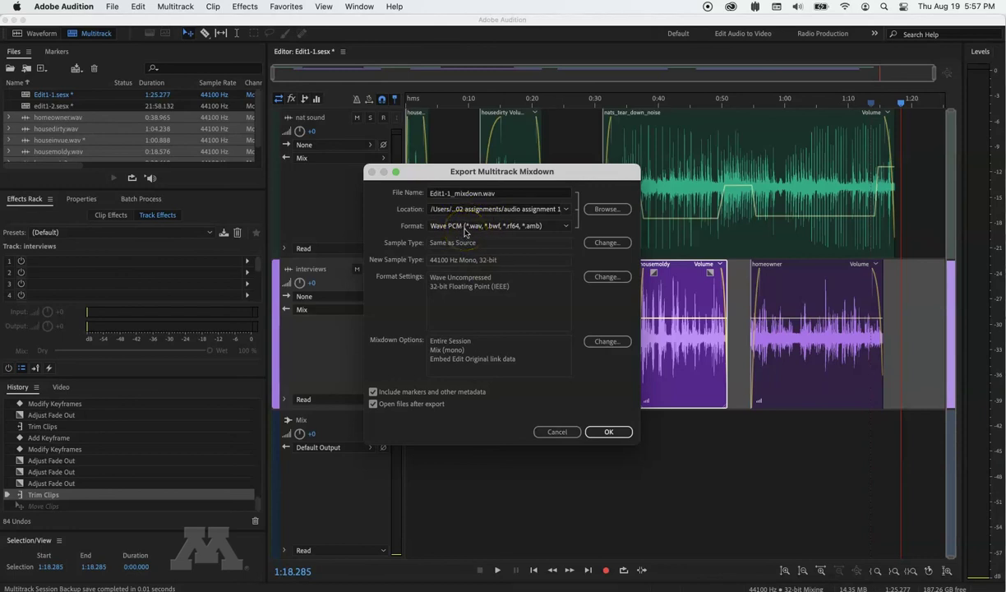
click(465, 227)
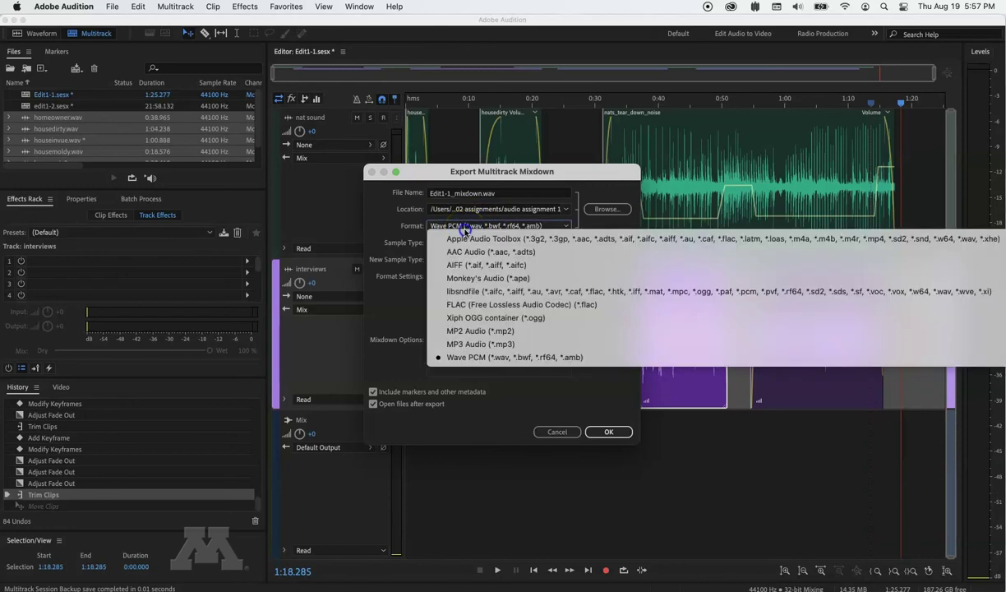
click(472, 359)
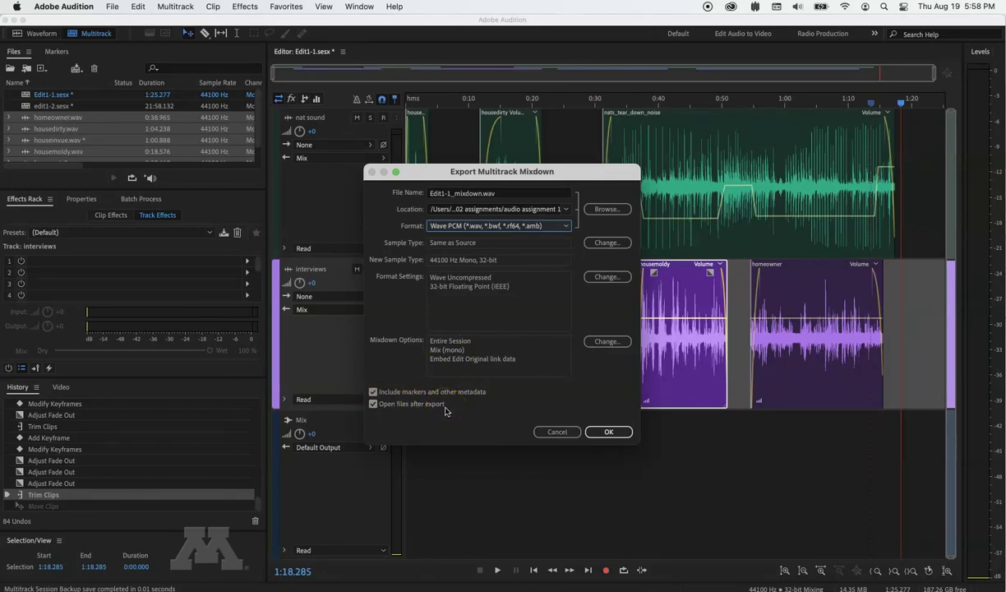
click(606, 431)
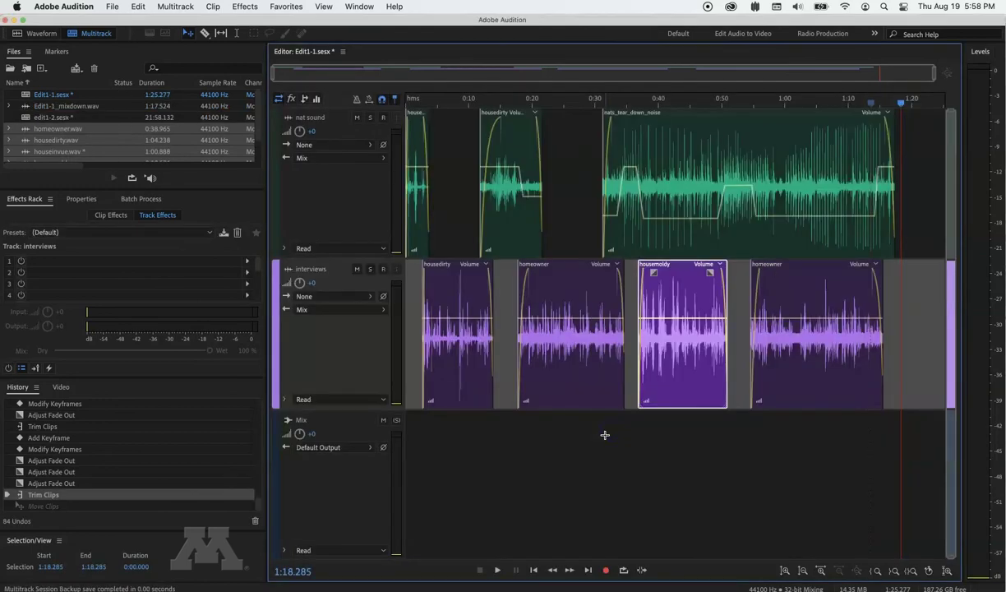
View Edit1-1_mixdown.wav in the waveform editor and return to the multitrack session
double_click(89, 107)
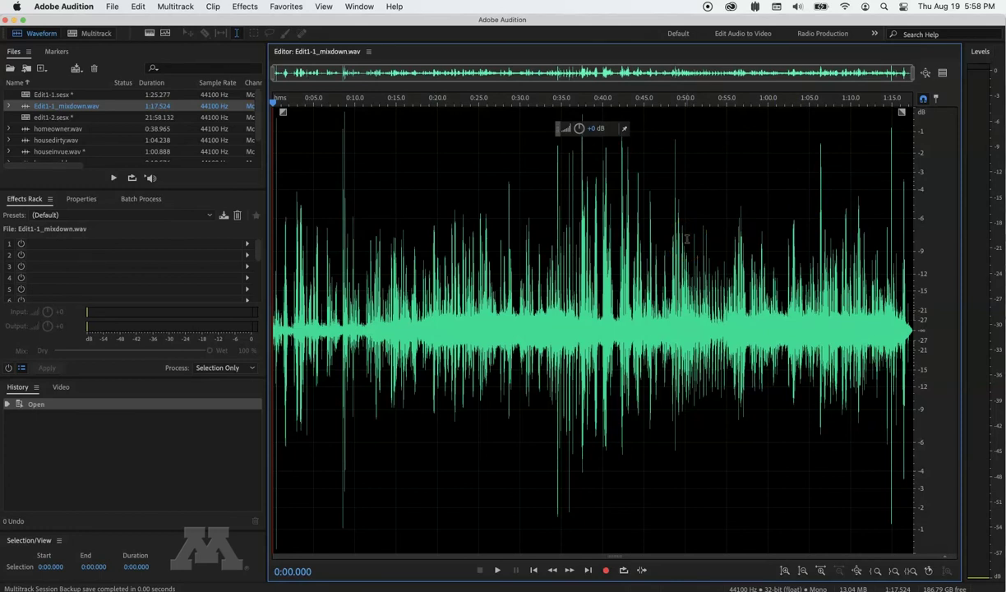
click(369, 52)
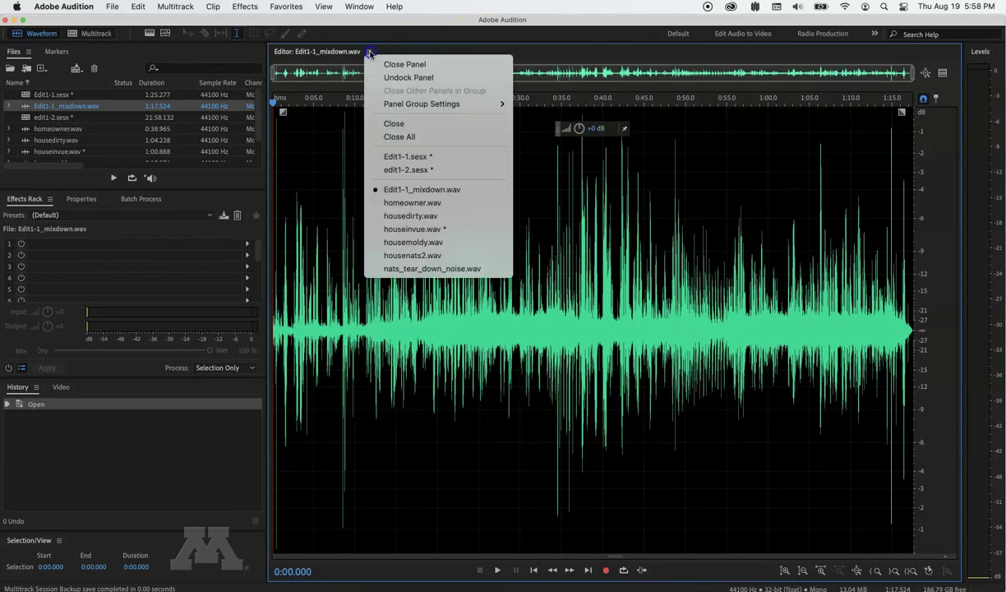
click(369, 53)
click(85, 34)
Switch the multitrack editor to the edit1-2 session and fit the whole session in view
click(342, 51)
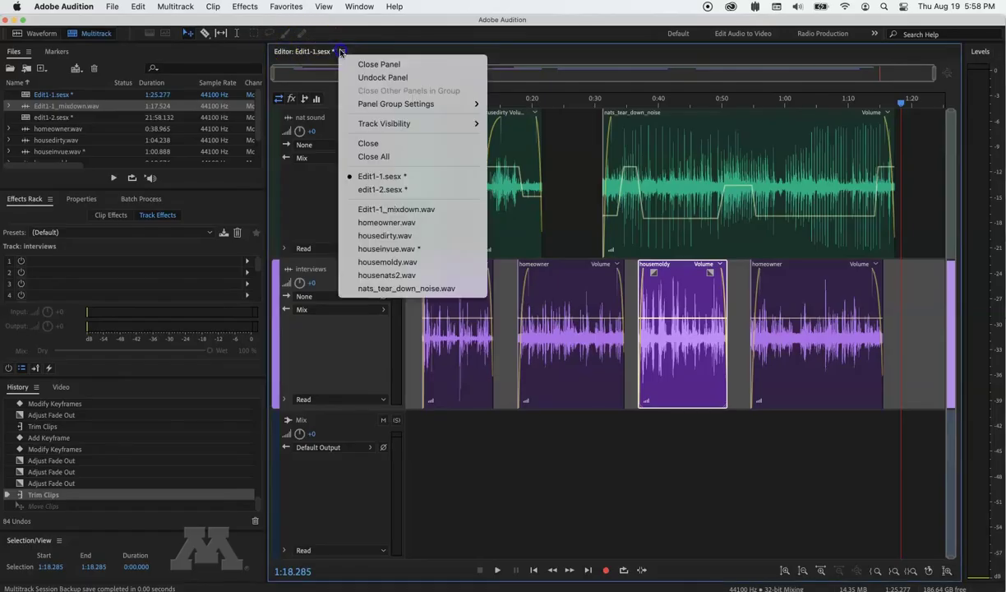
click(382, 189)
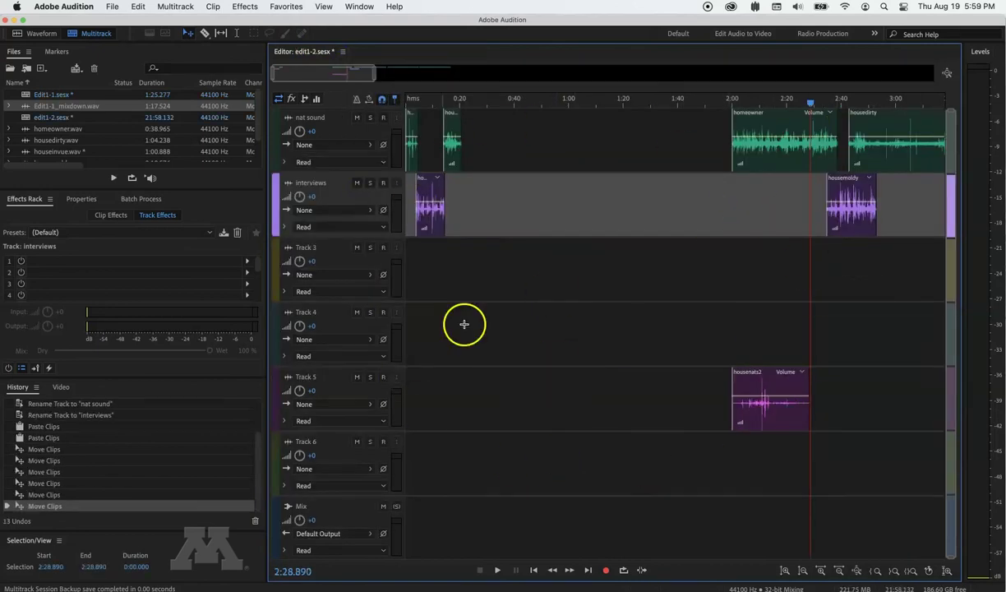
click(856, 572)
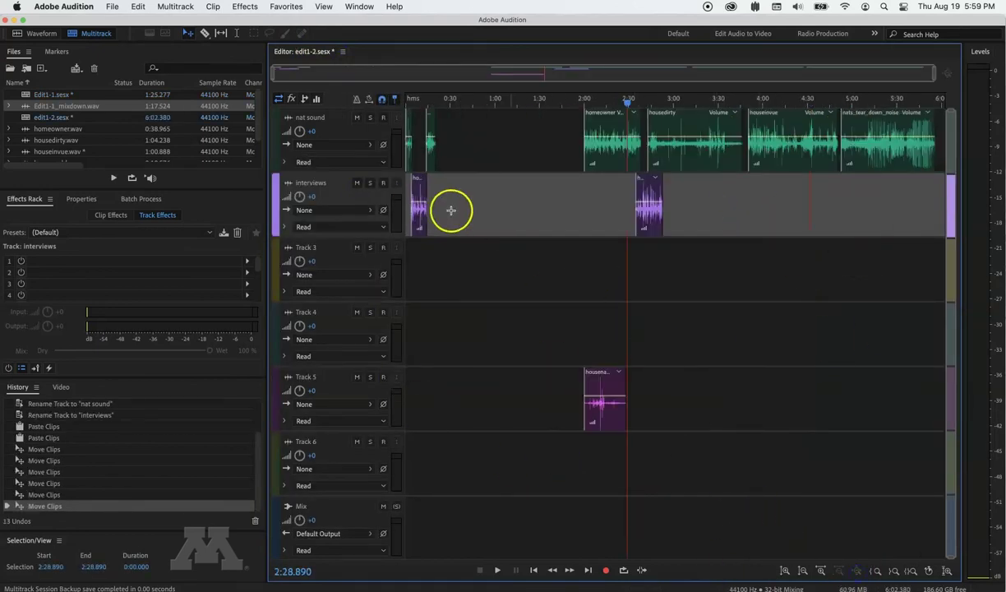
Examine the multitrack mixdown export choices for edit1-2 and leave them without exporting
click(112, 7)
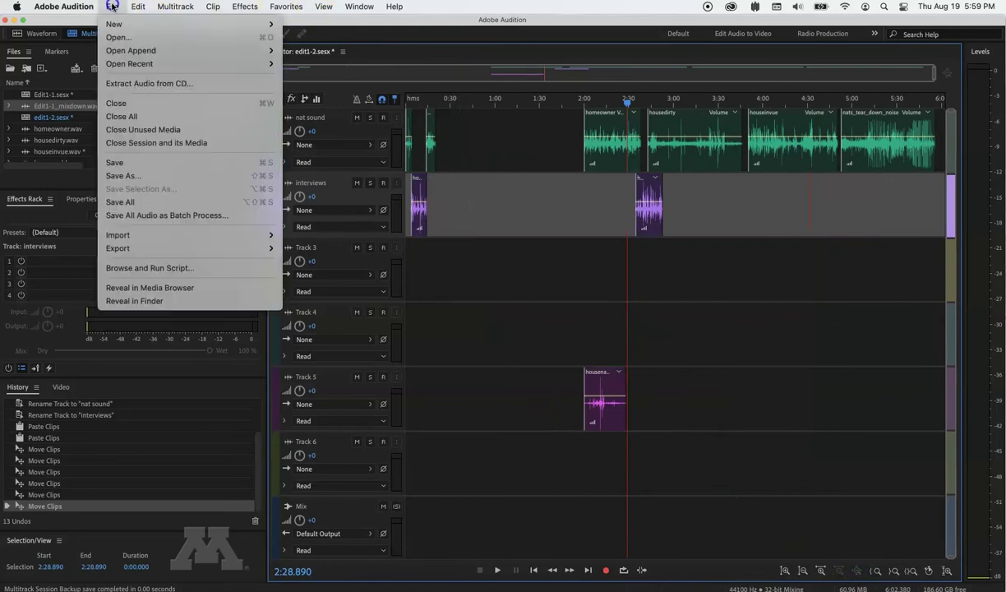
mouse_move(173, 248)
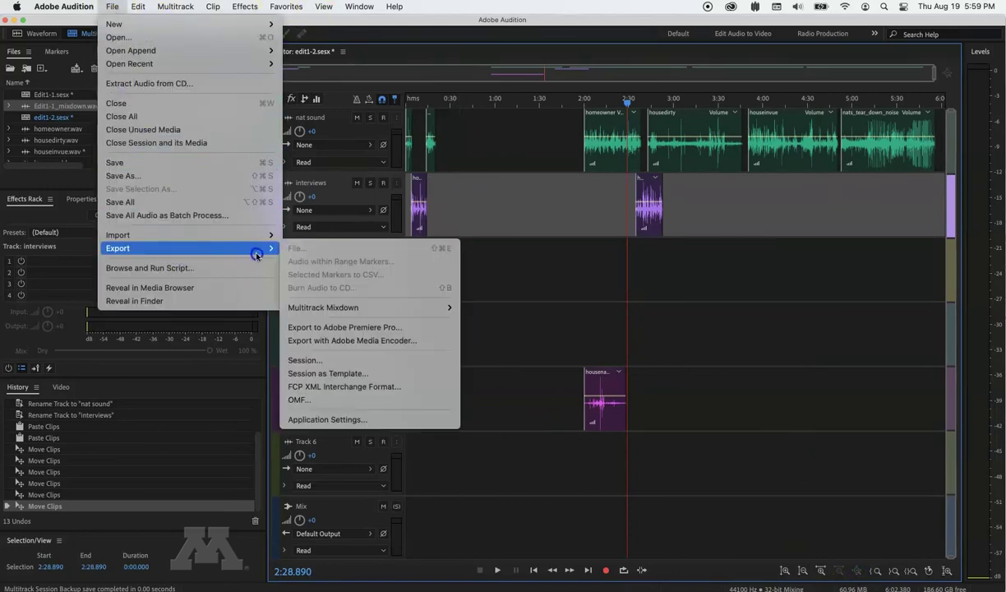
mouse_move(337, 312)
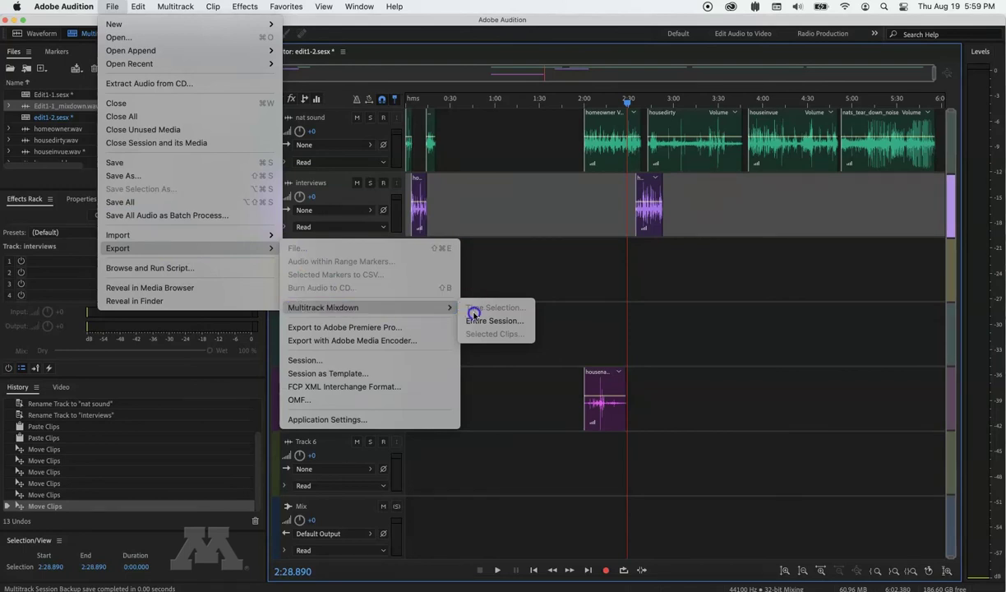
click(603, 313)
click(604, 313)
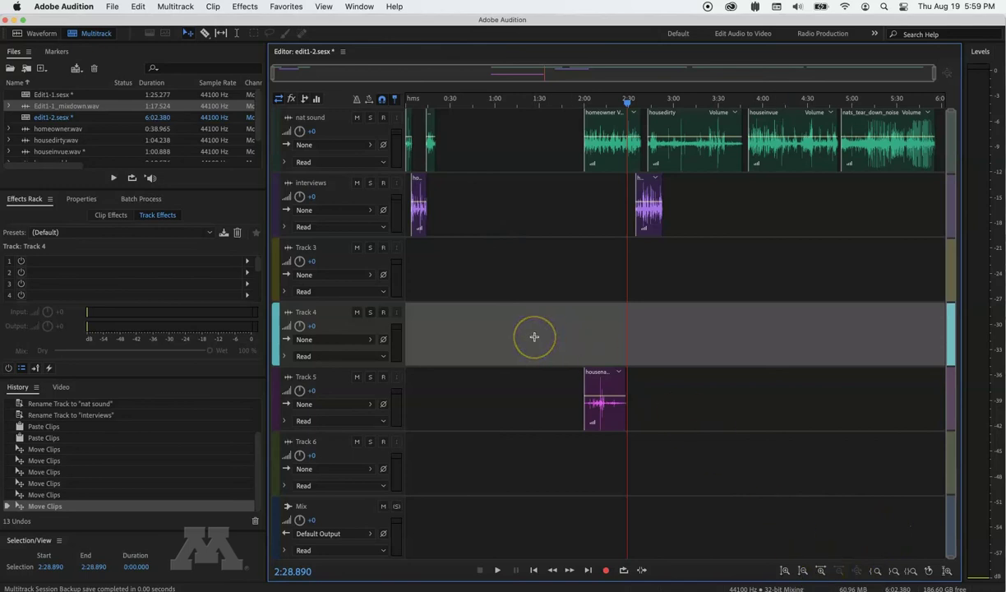
Select the range from 0:00 to about 0:21.2 in edit1-2 and export it as a Wave PCM mixdown named edit1-2_mixdown.wav
click(819, 570)
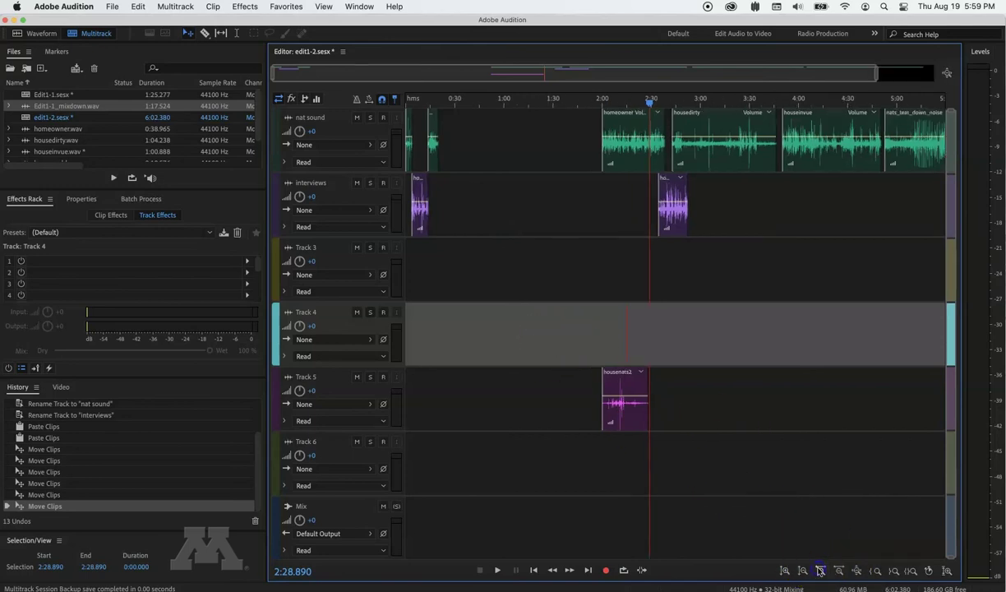
scroll(506, 304, left, 3)
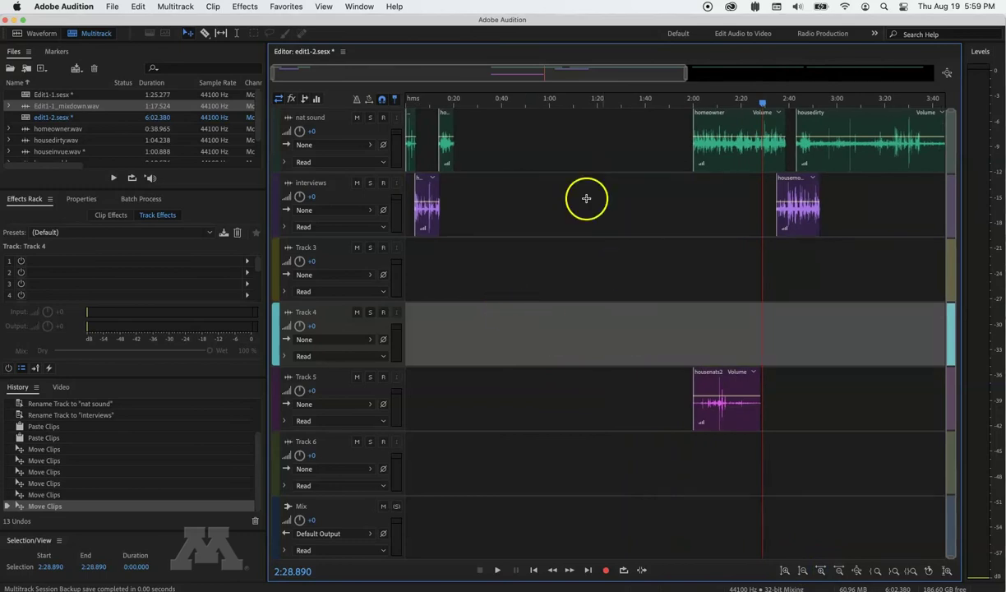
drag(445, 100, 457, 102)
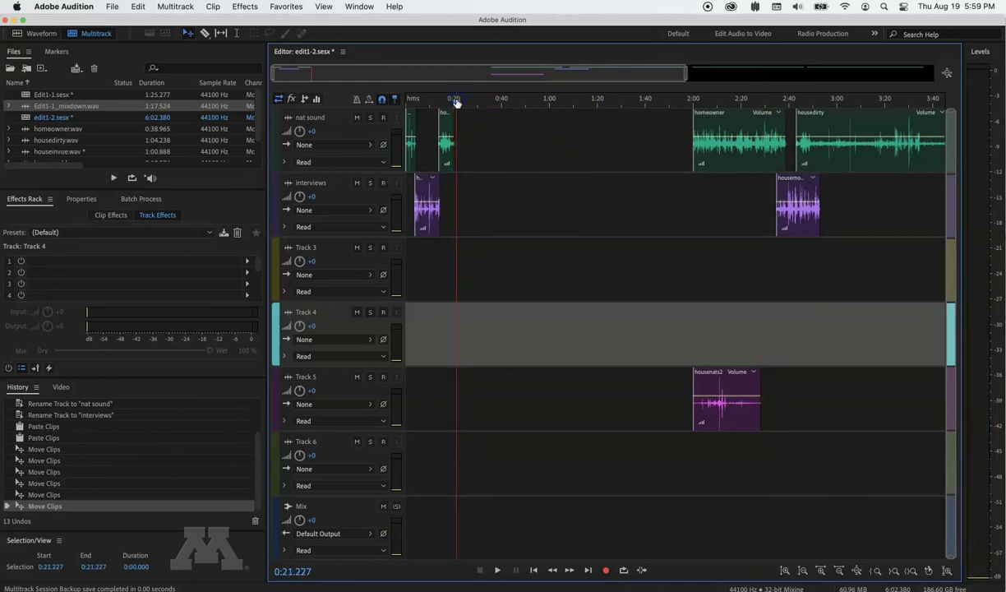
key(shift+Home)
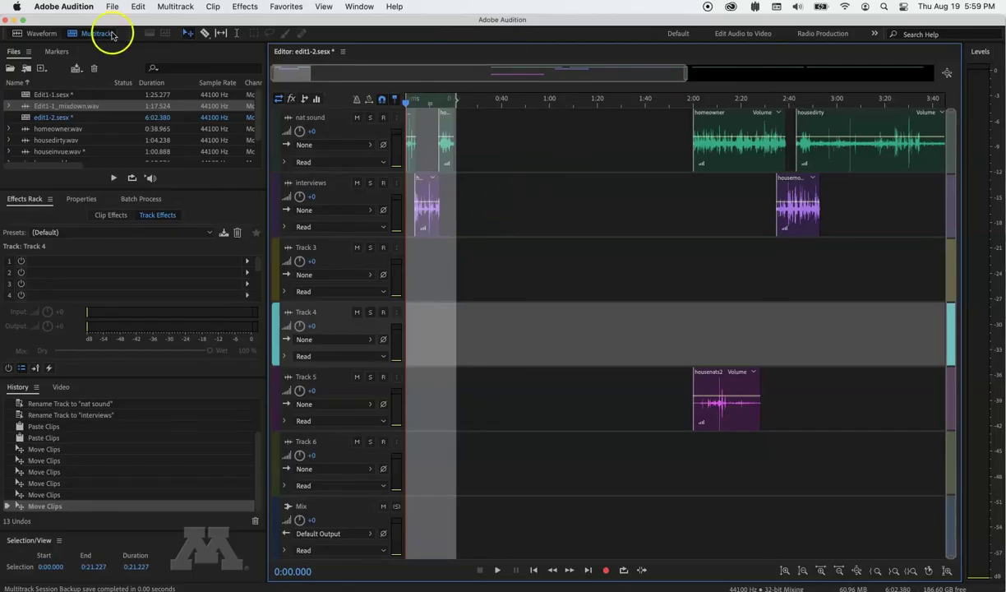
click(112, 7)
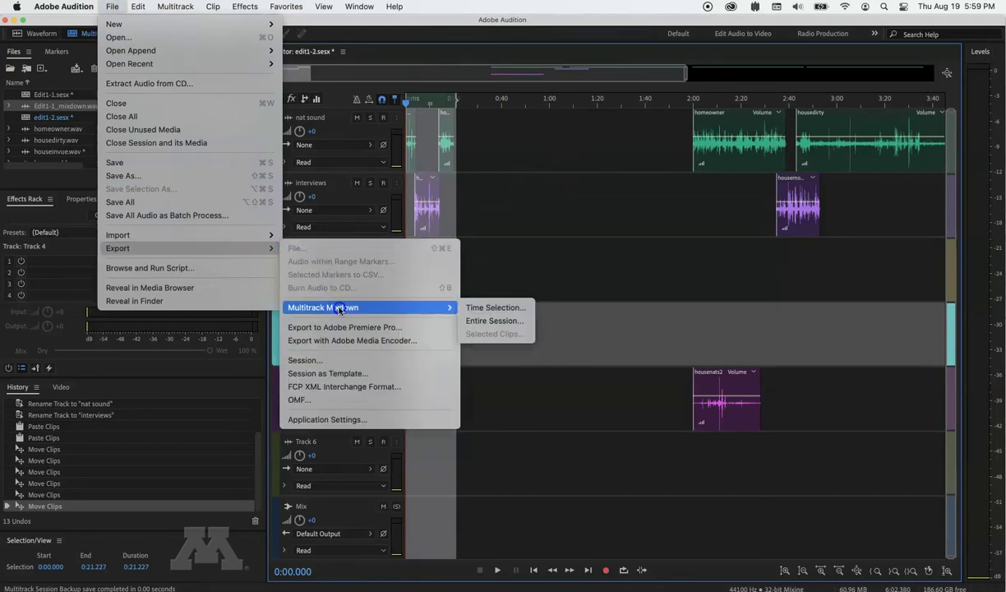
click(472, 309)
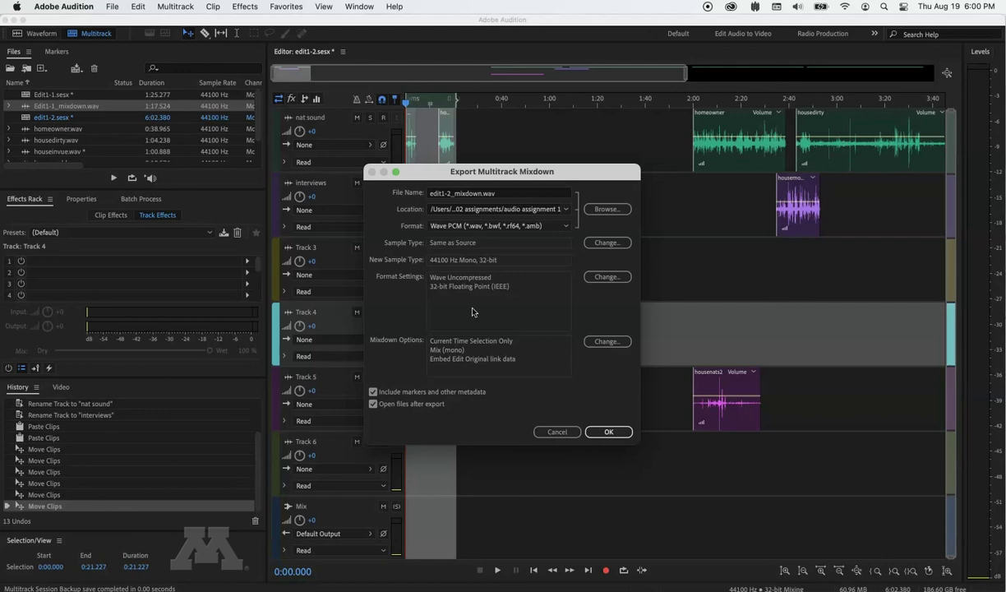
click(592, 432)
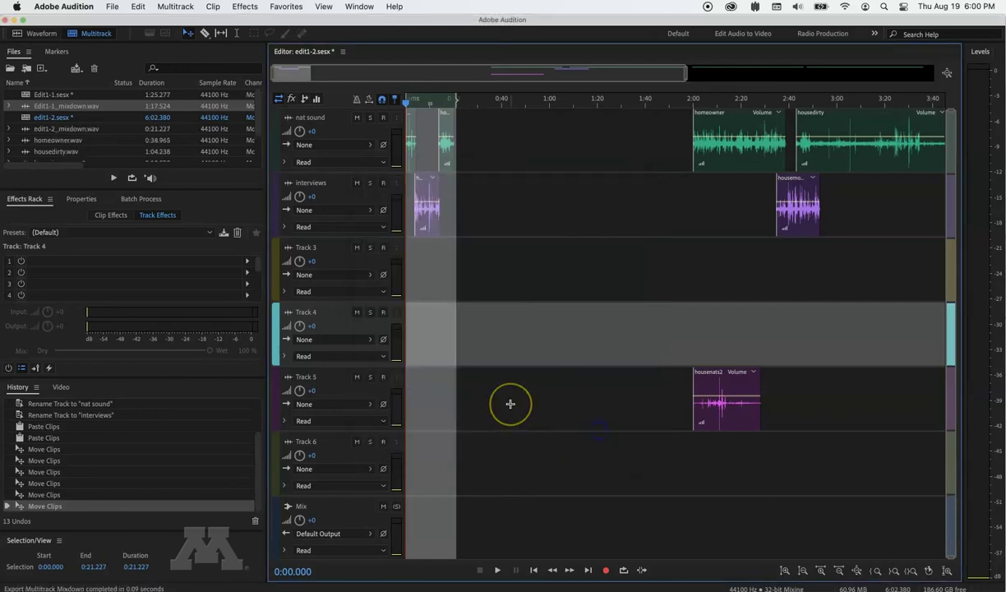